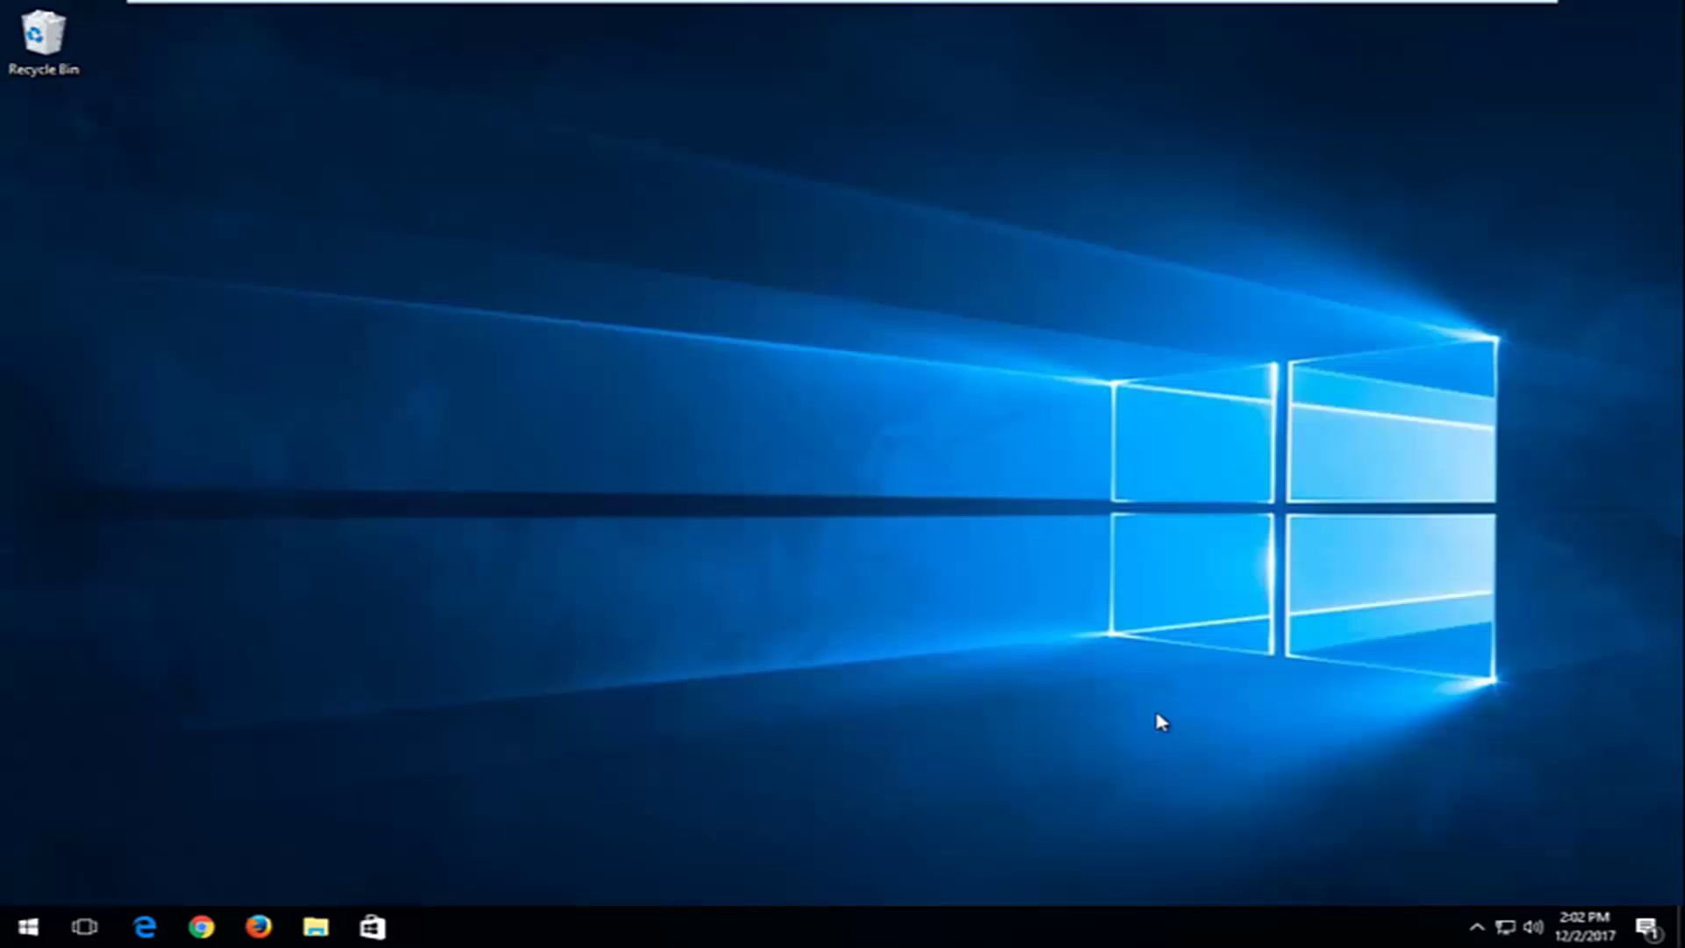
Launch regedit as administrator from Start, approve UAC, then move and enlarge its window
click(28, 926)
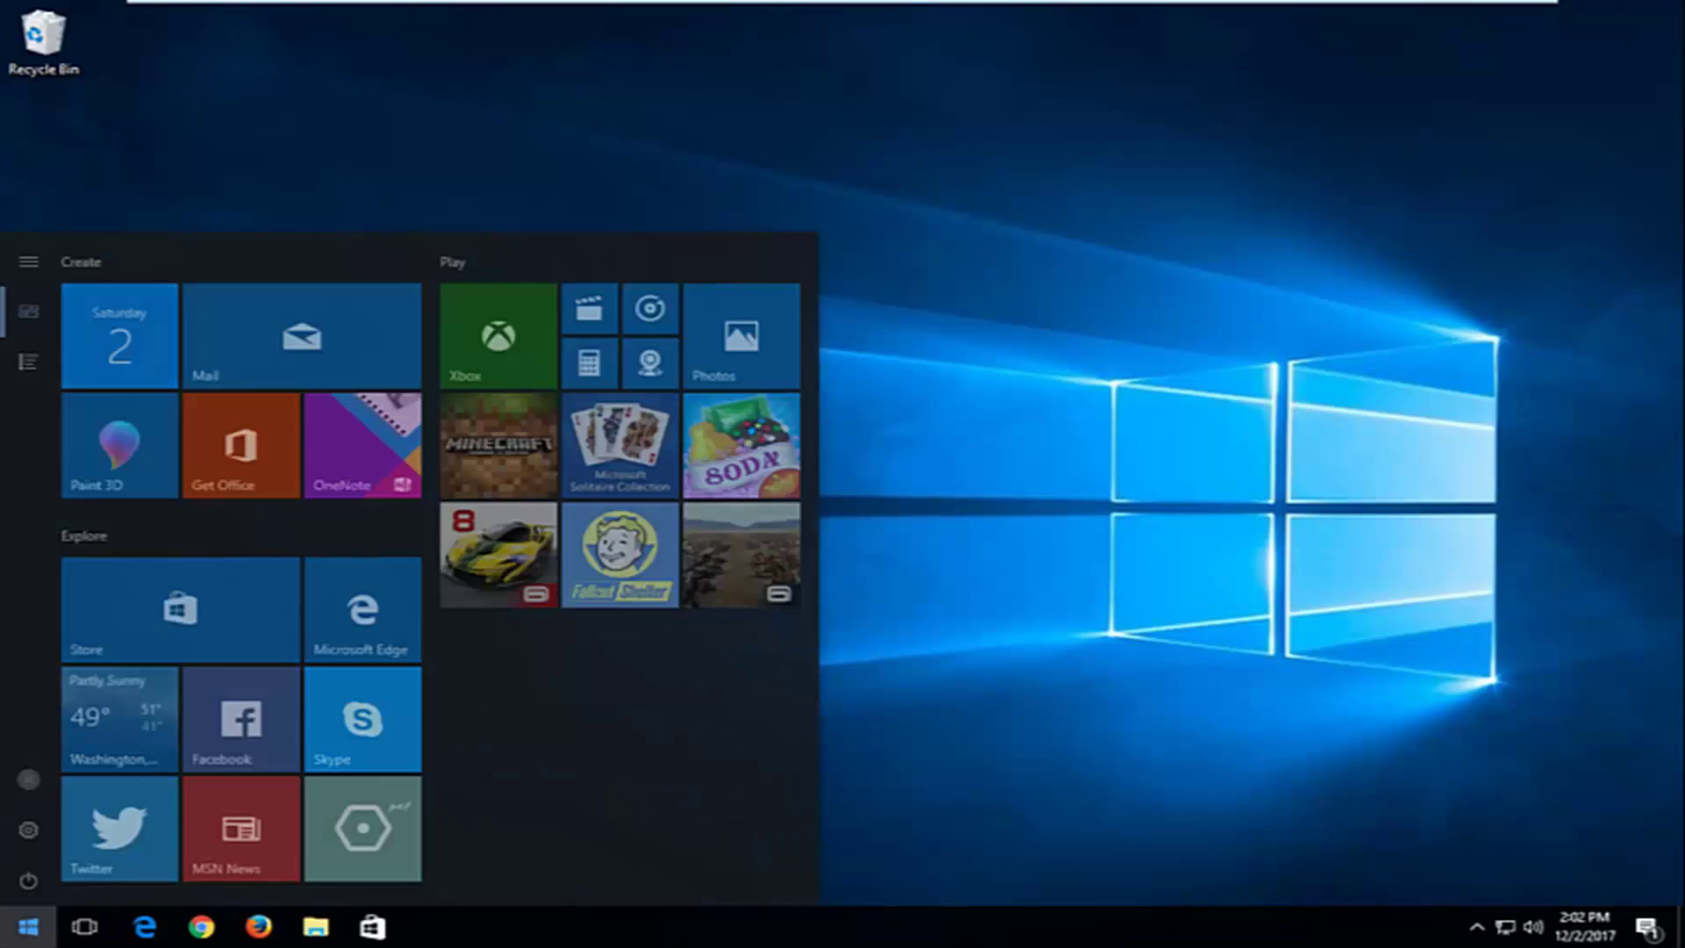
text(regedit)
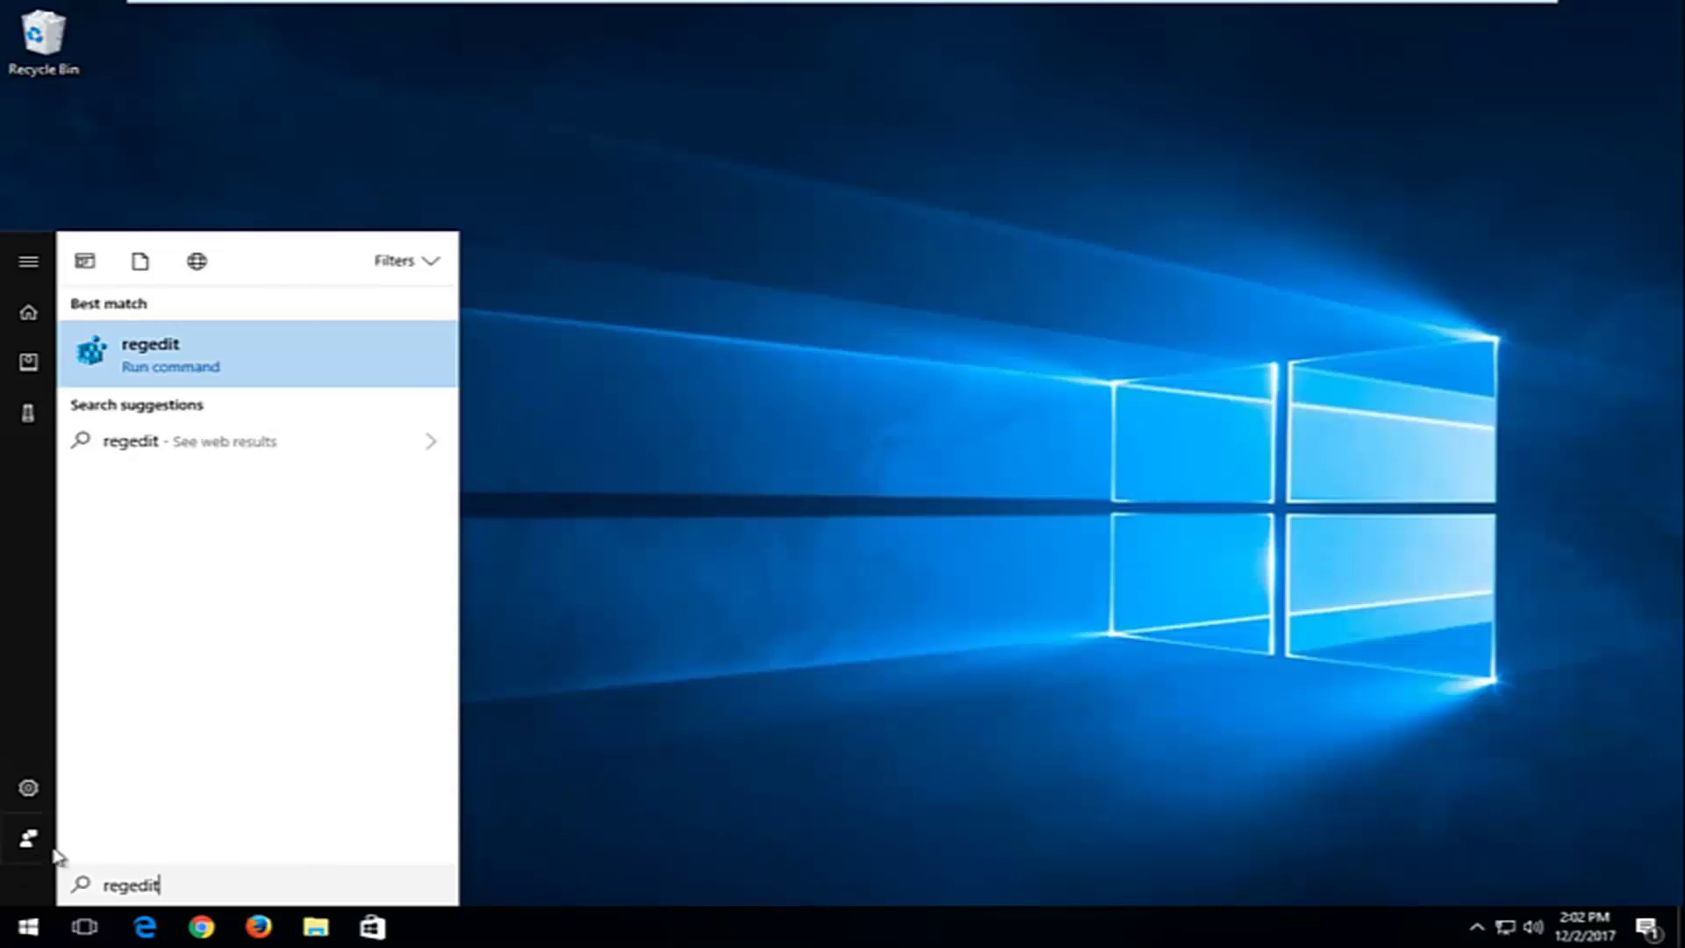
right_click(131, 354)
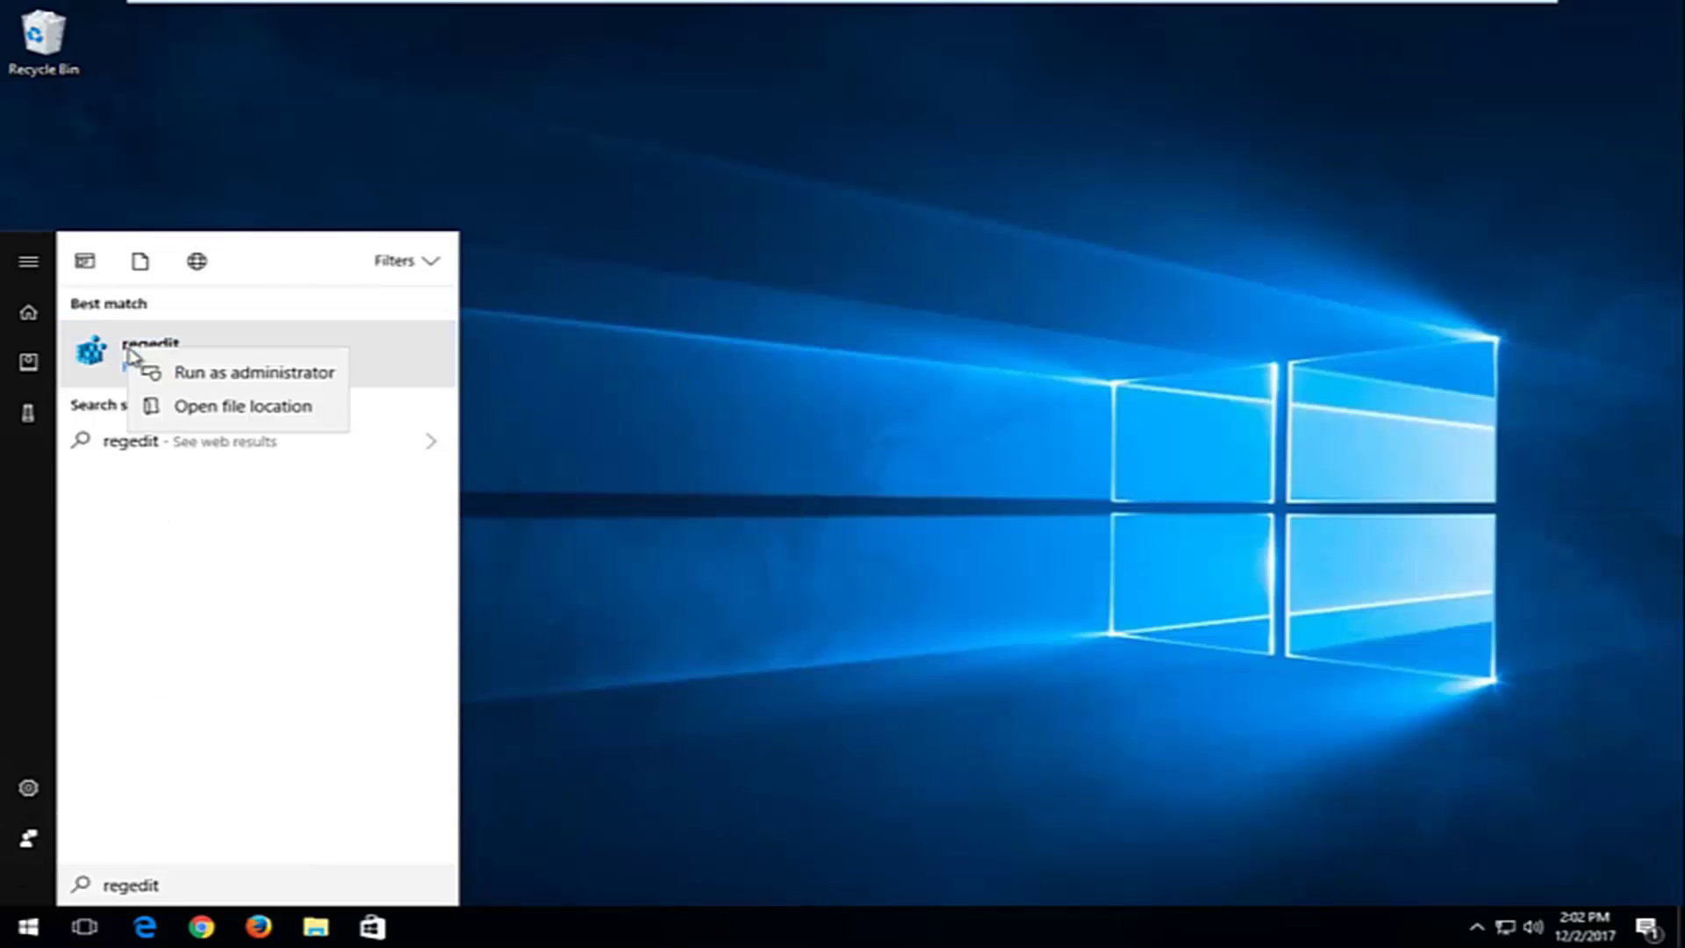
click(158, 377)
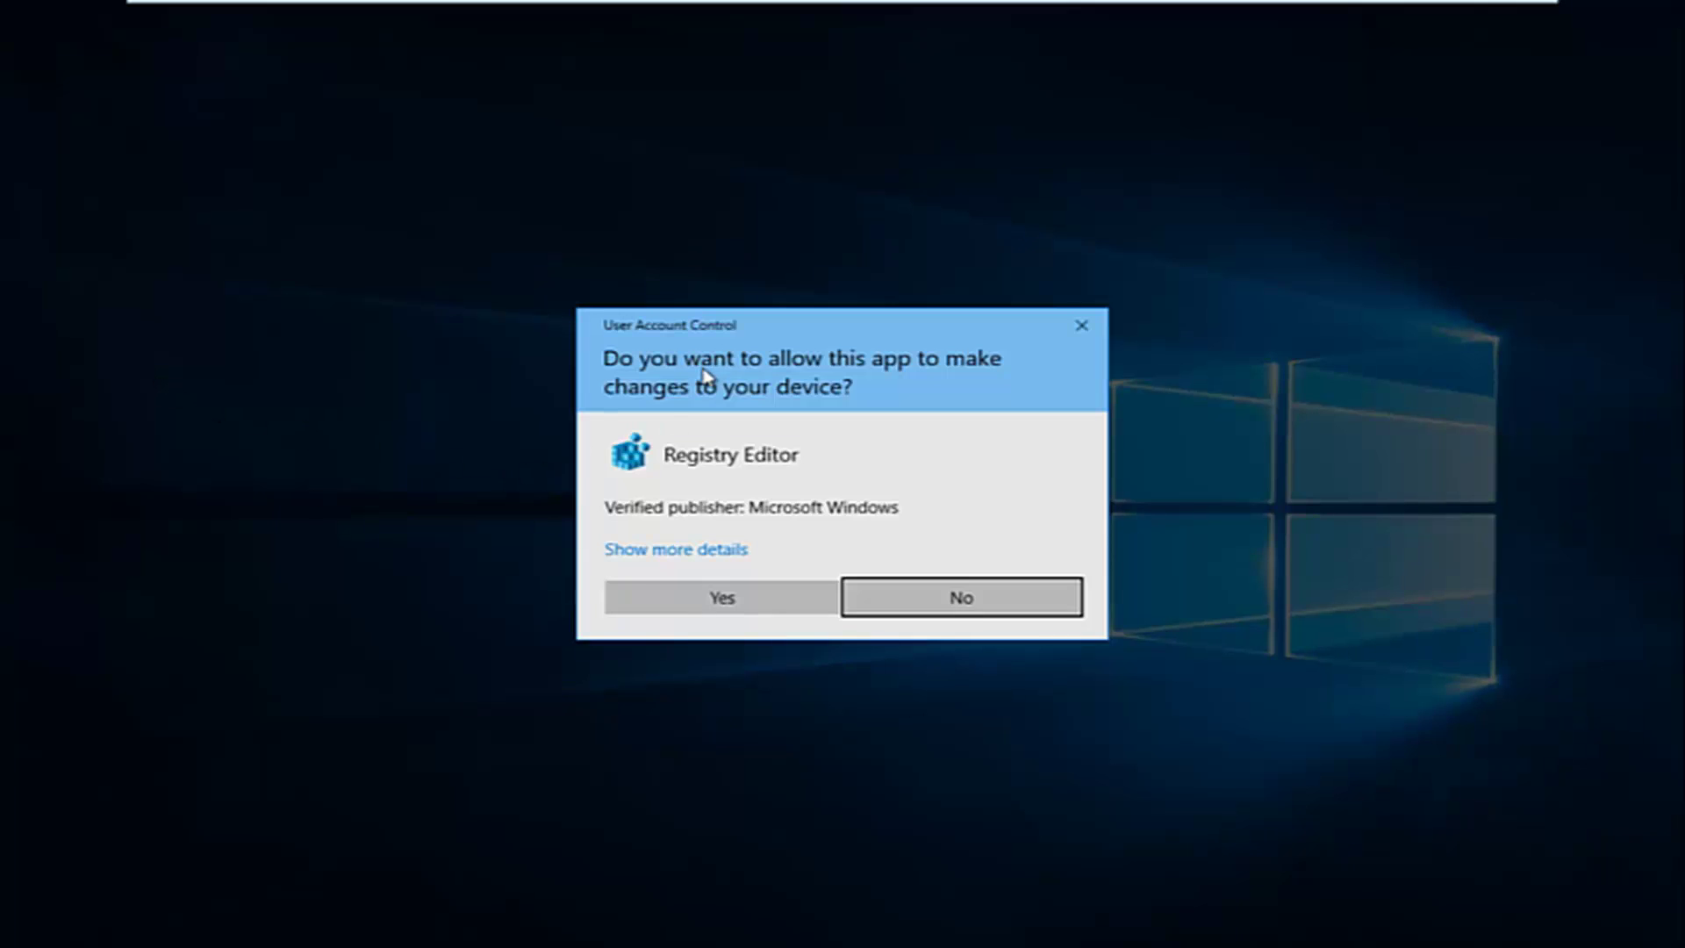
click(724, 595)
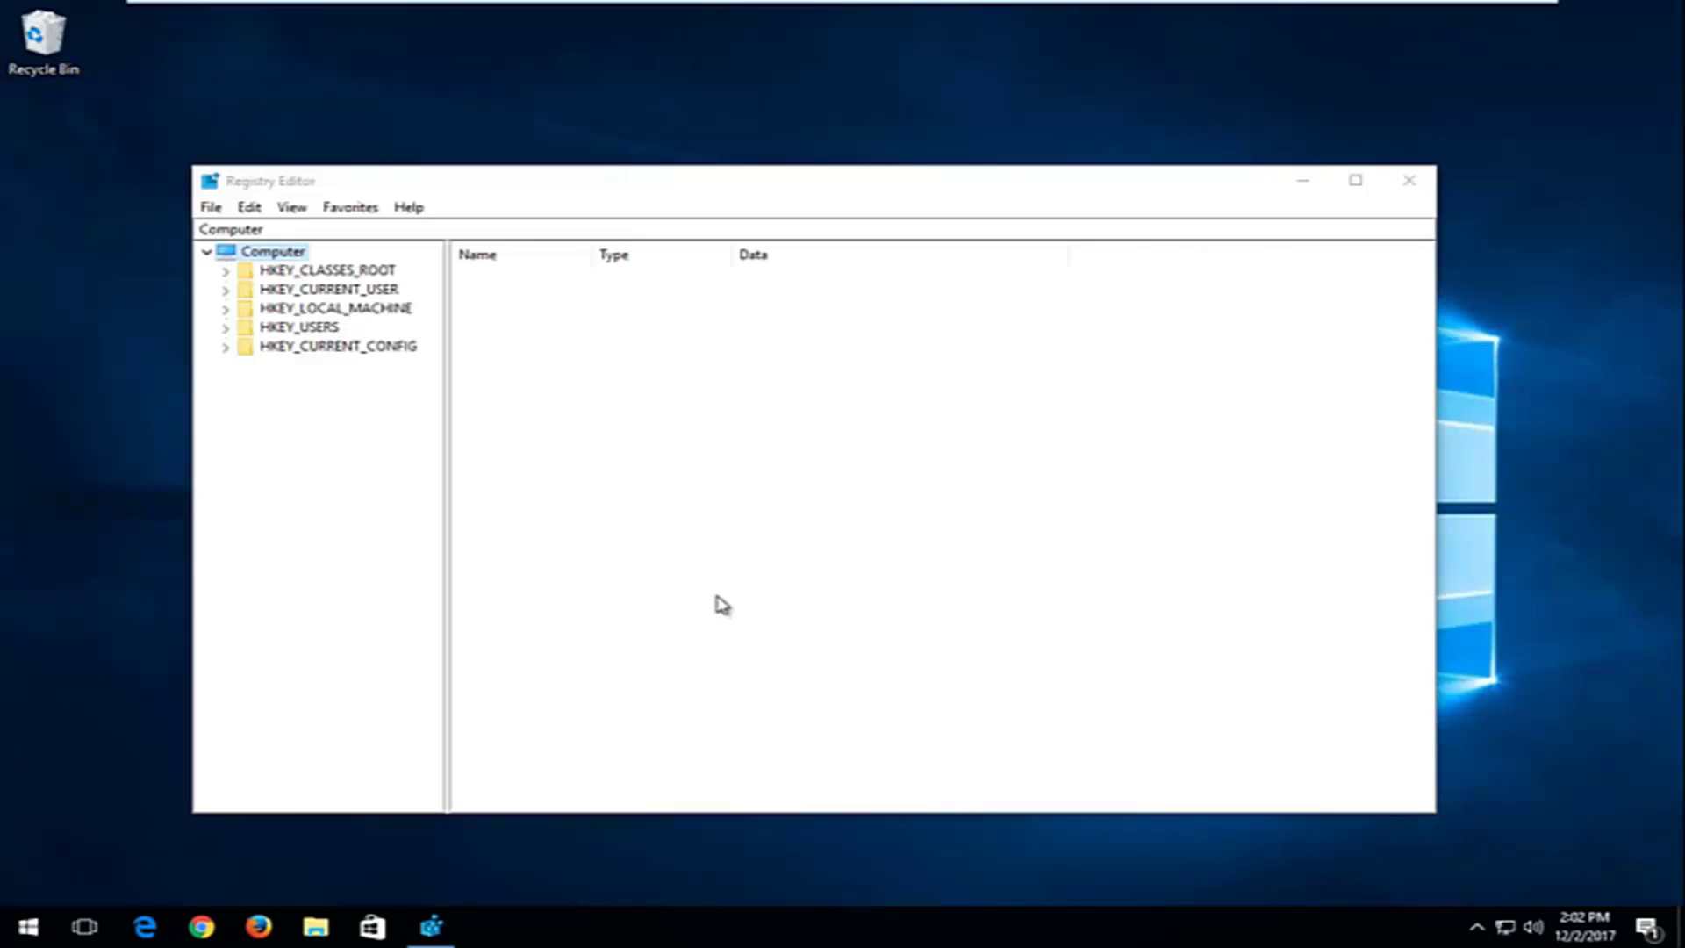
drag(956, 182, 922, 100)
drag(1400, 730, 1556, 840)
Expand HKEY_LOCAL_MACHINE > SOFTWARE > Microsoft and widen the key tree
click(305, 192)
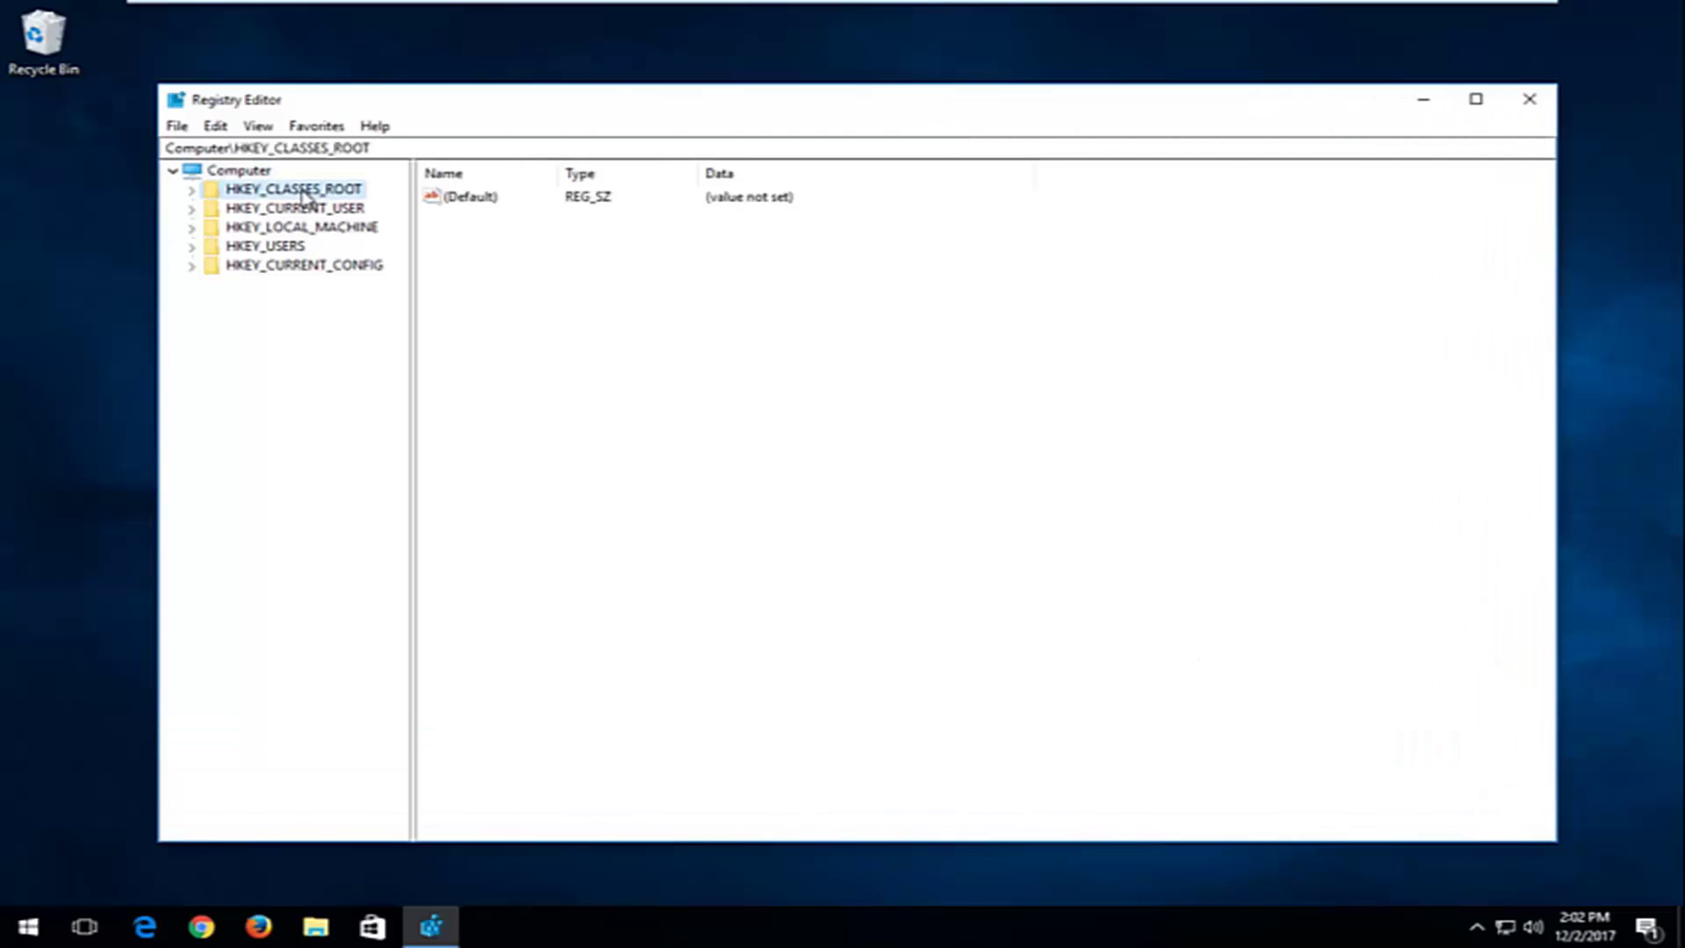
click(293, 148)
click(235, 228)
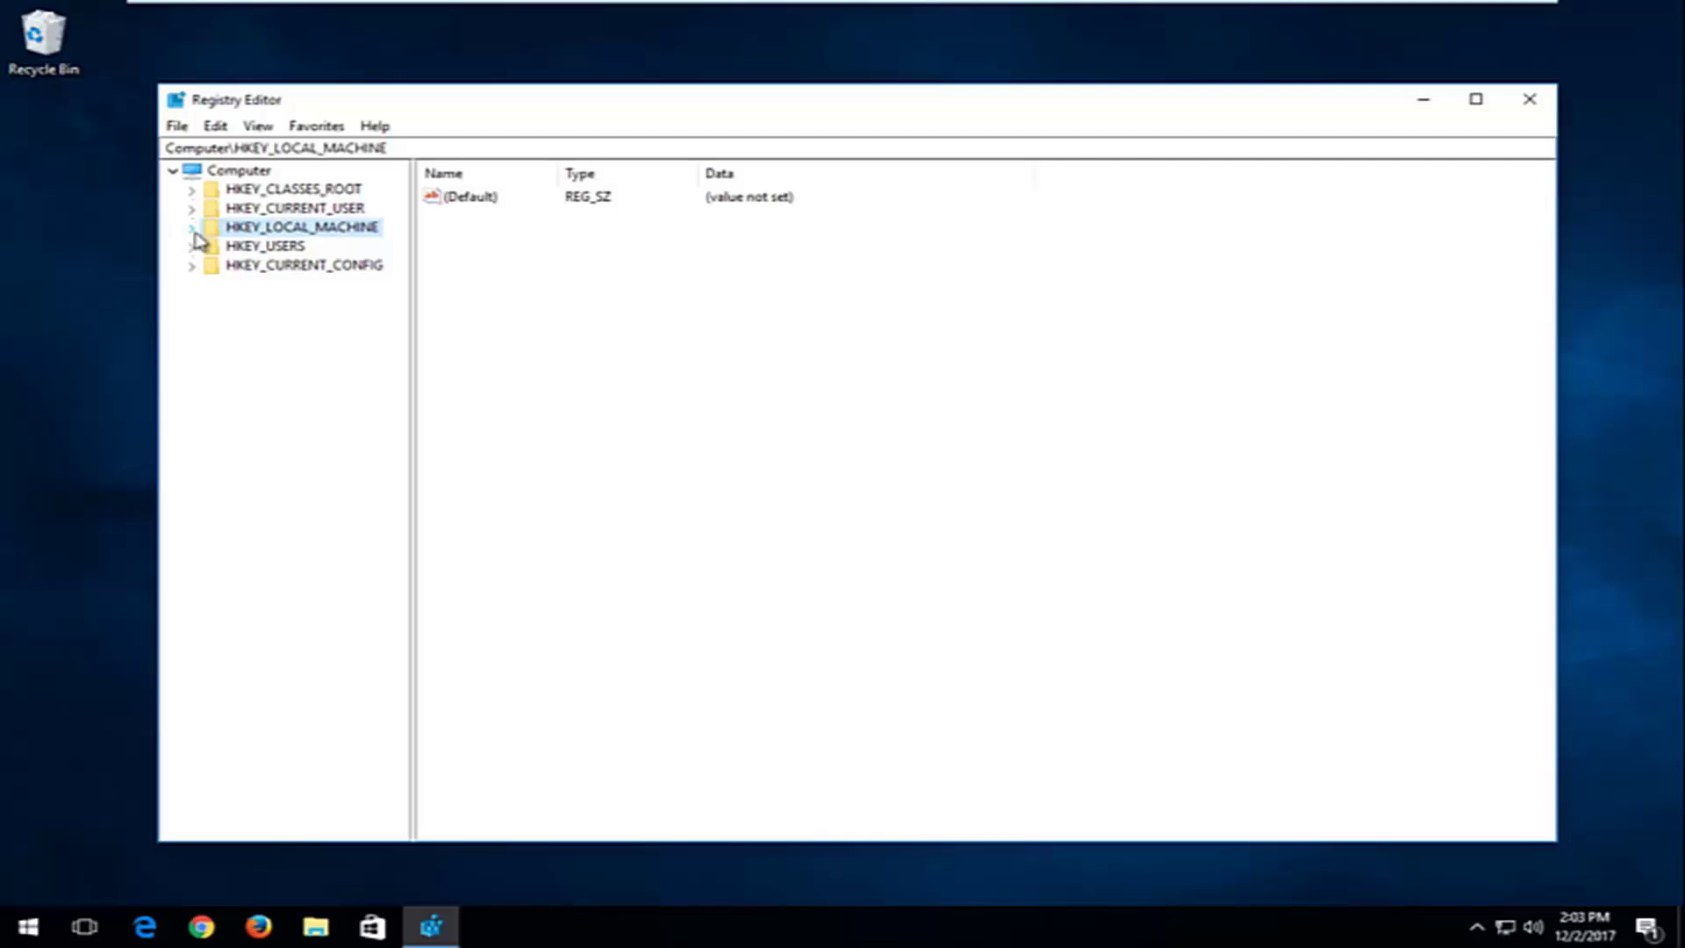
click(192, 228)
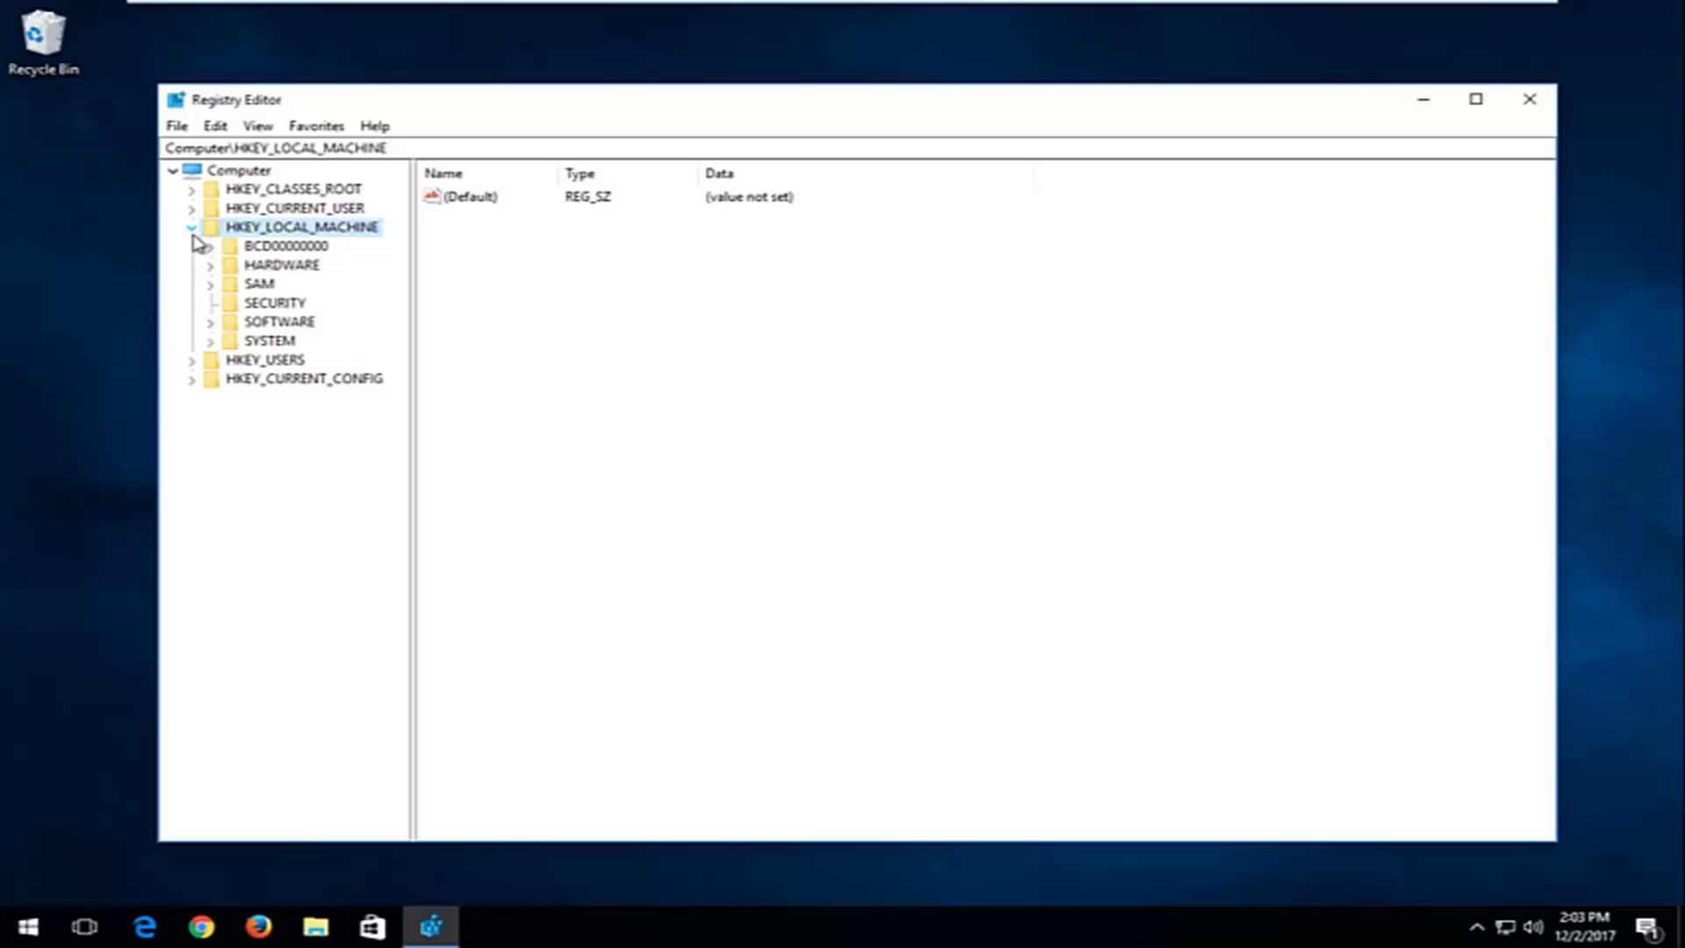
click(233, 322)
click(211, 323)
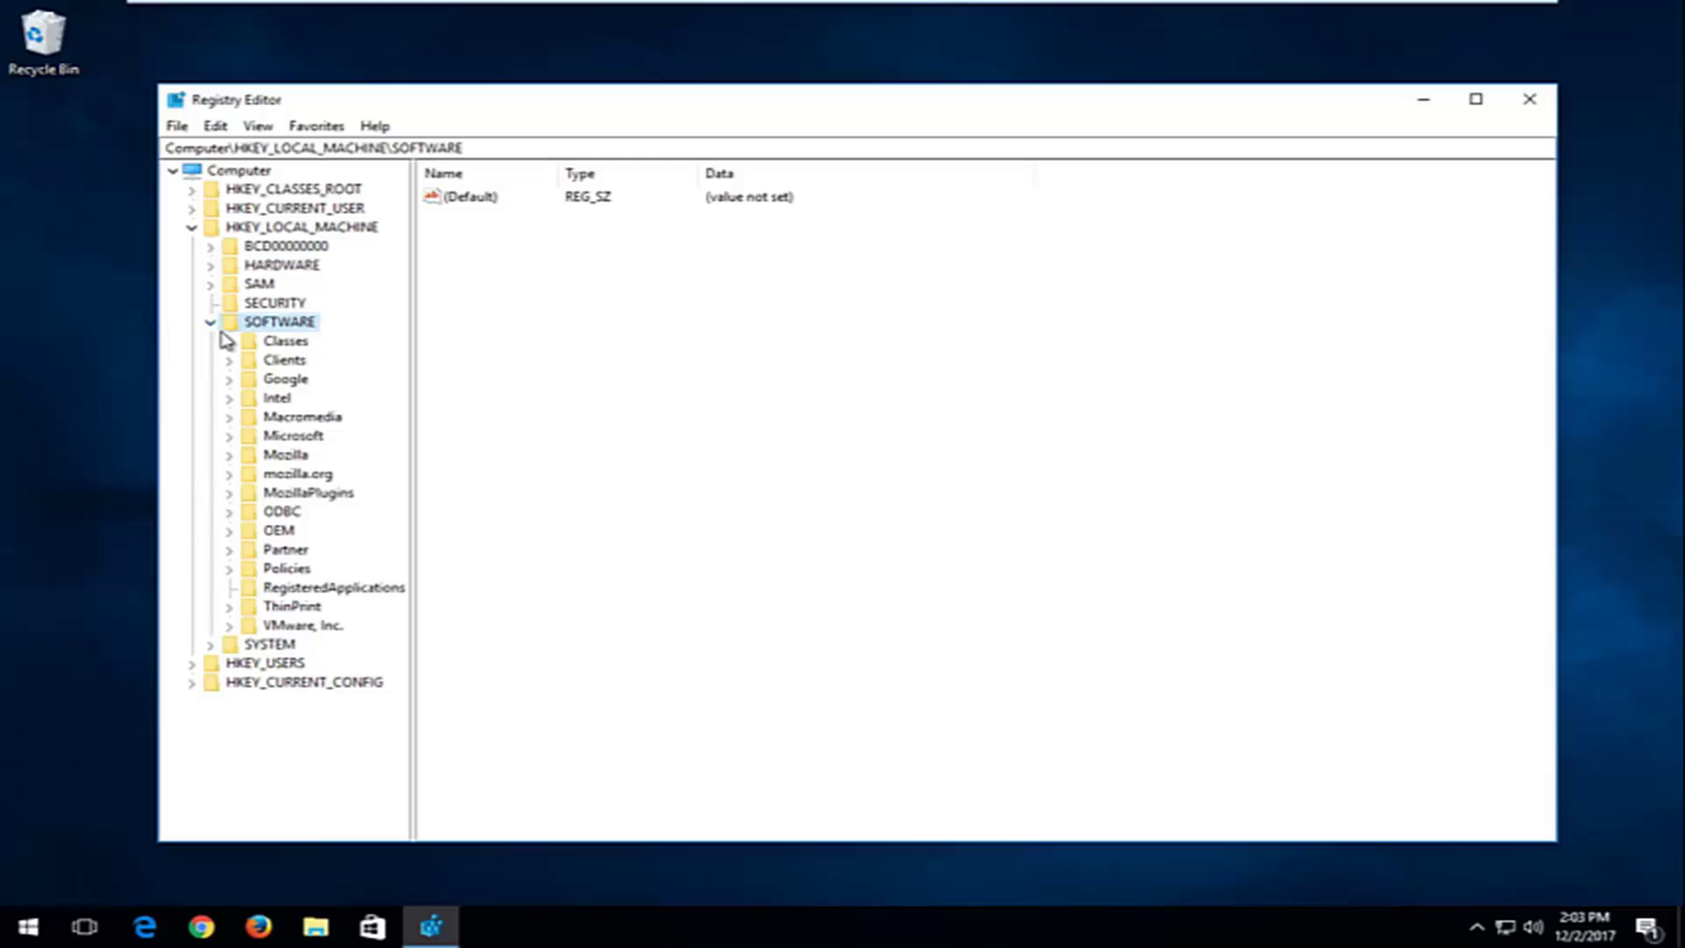
click(266, 437)
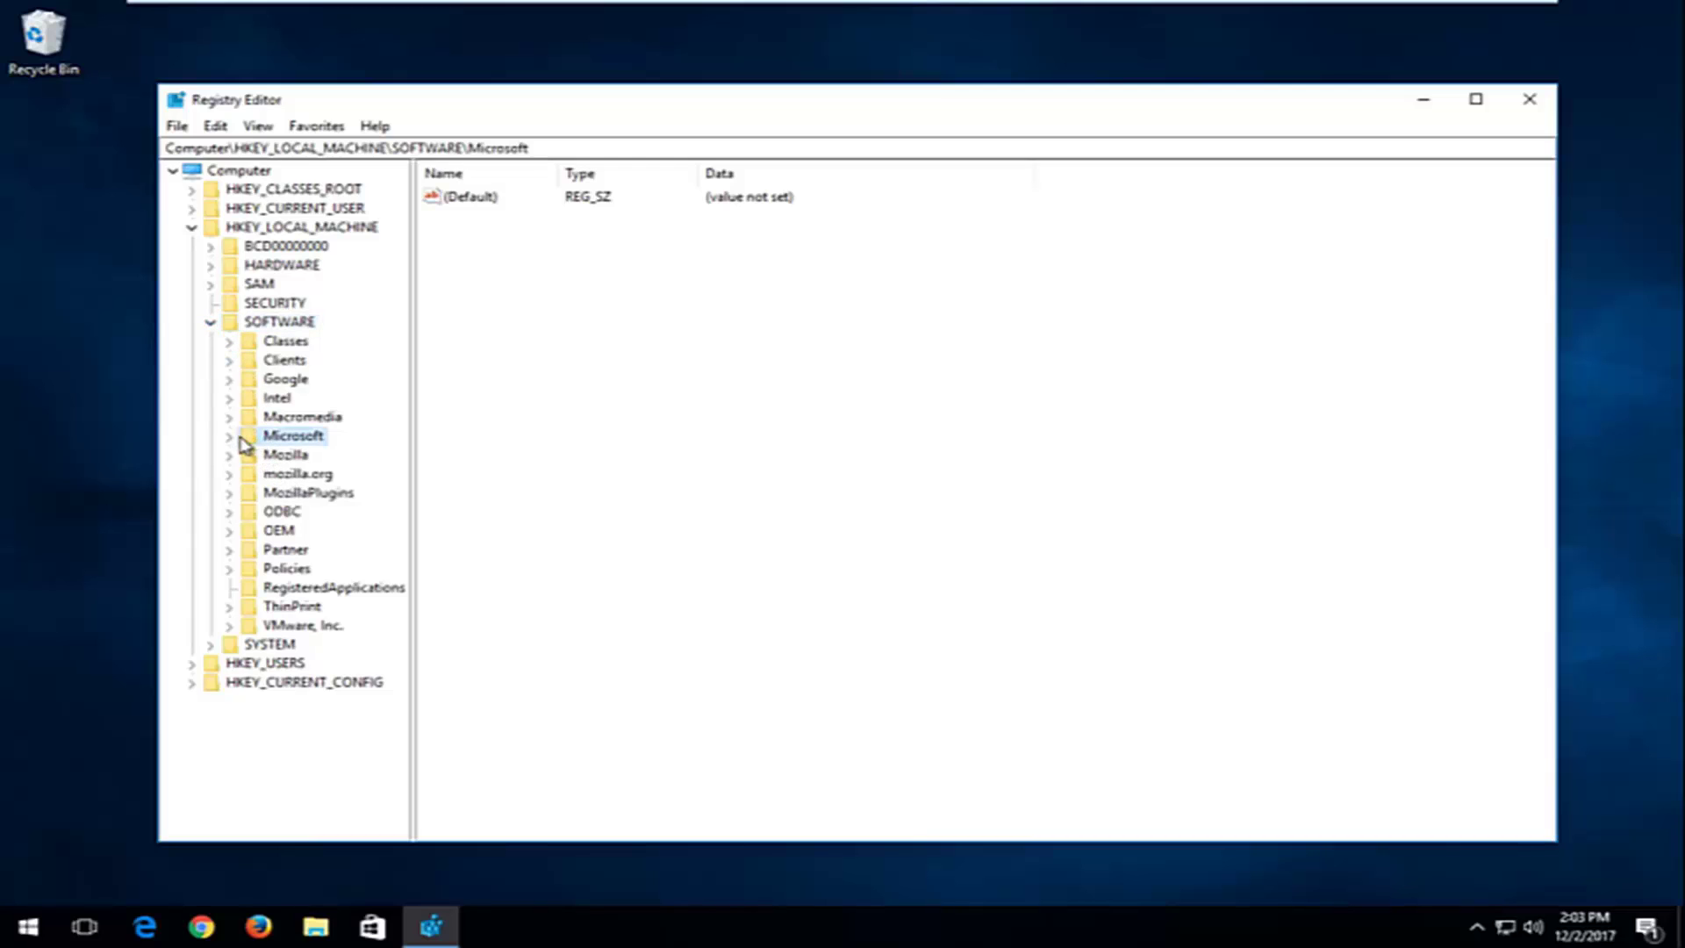
click(230, 438)
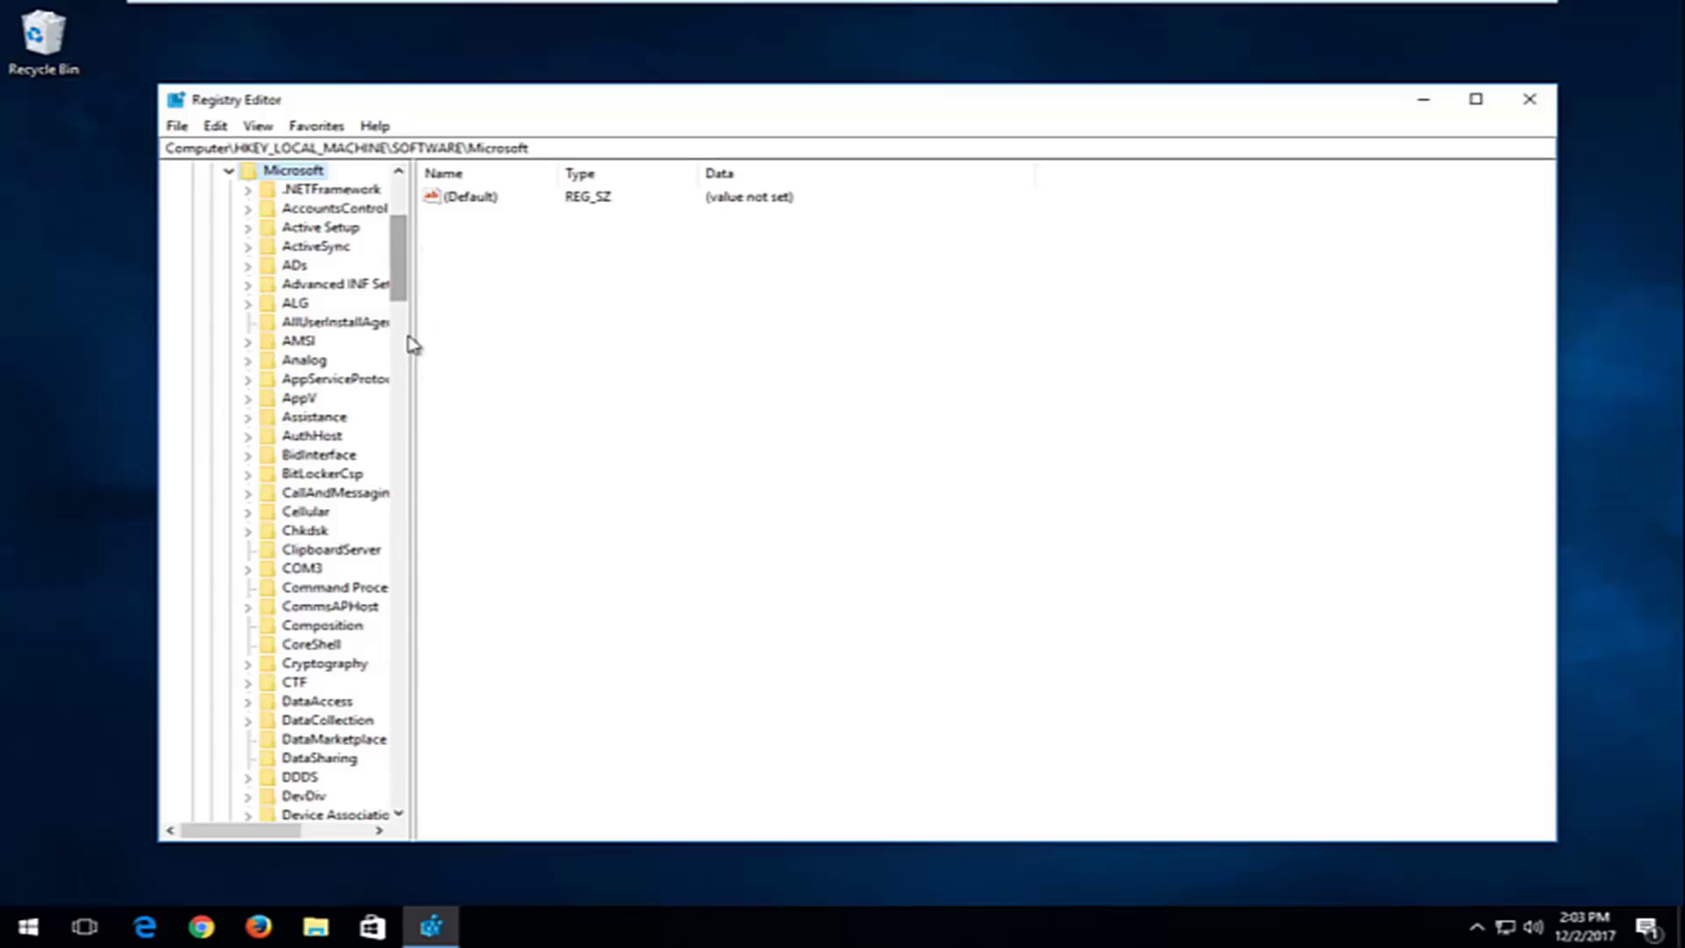
drag(412, 373, 566, 365)
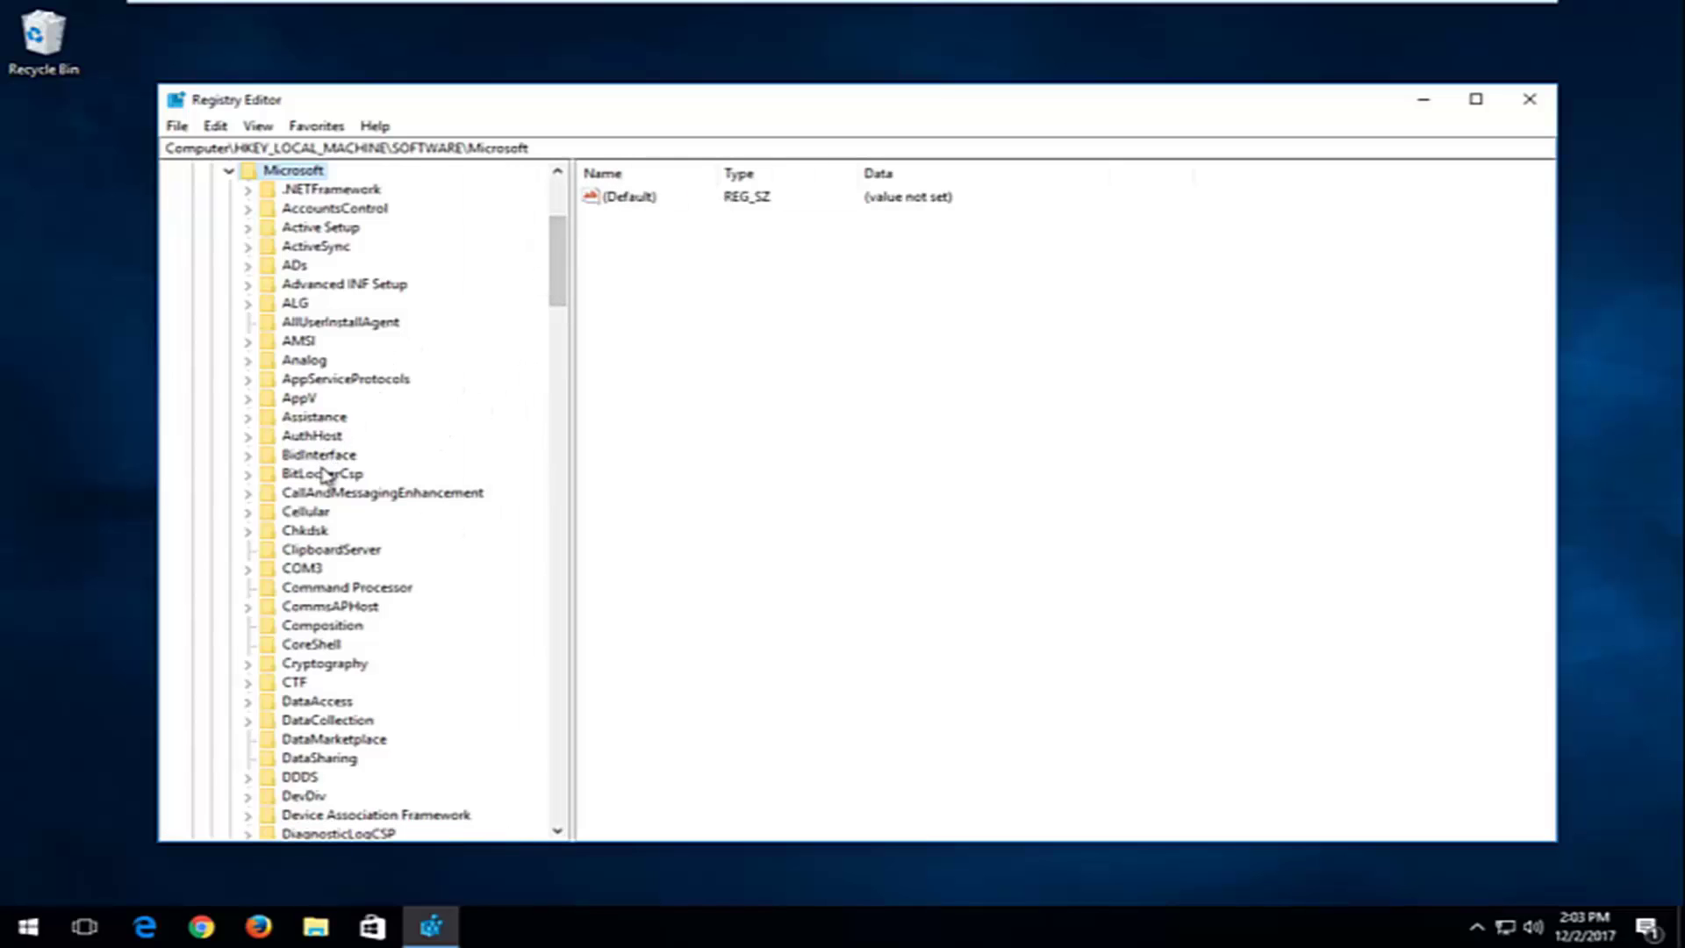
Expand Microsoft\Windows NT\CurrentVersion to list its subkeys
click(324, 549)
scroll(325, 535, down, 6)
scroll(326, 523, down, 20)
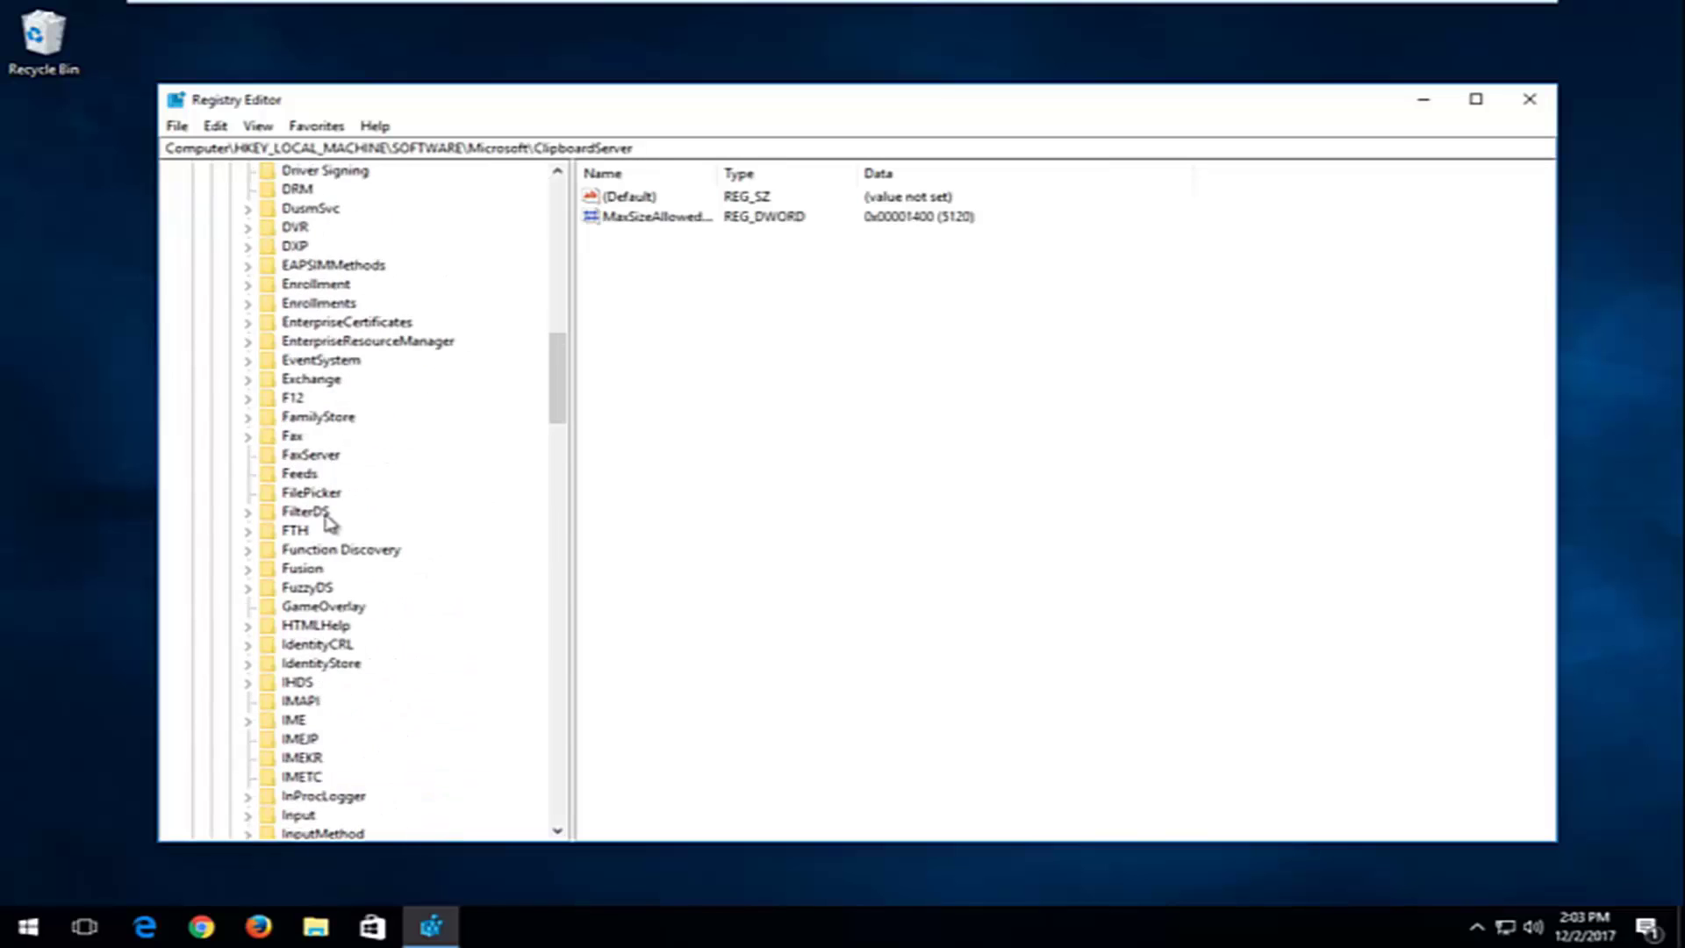
scroll(324, 526, down, 20)
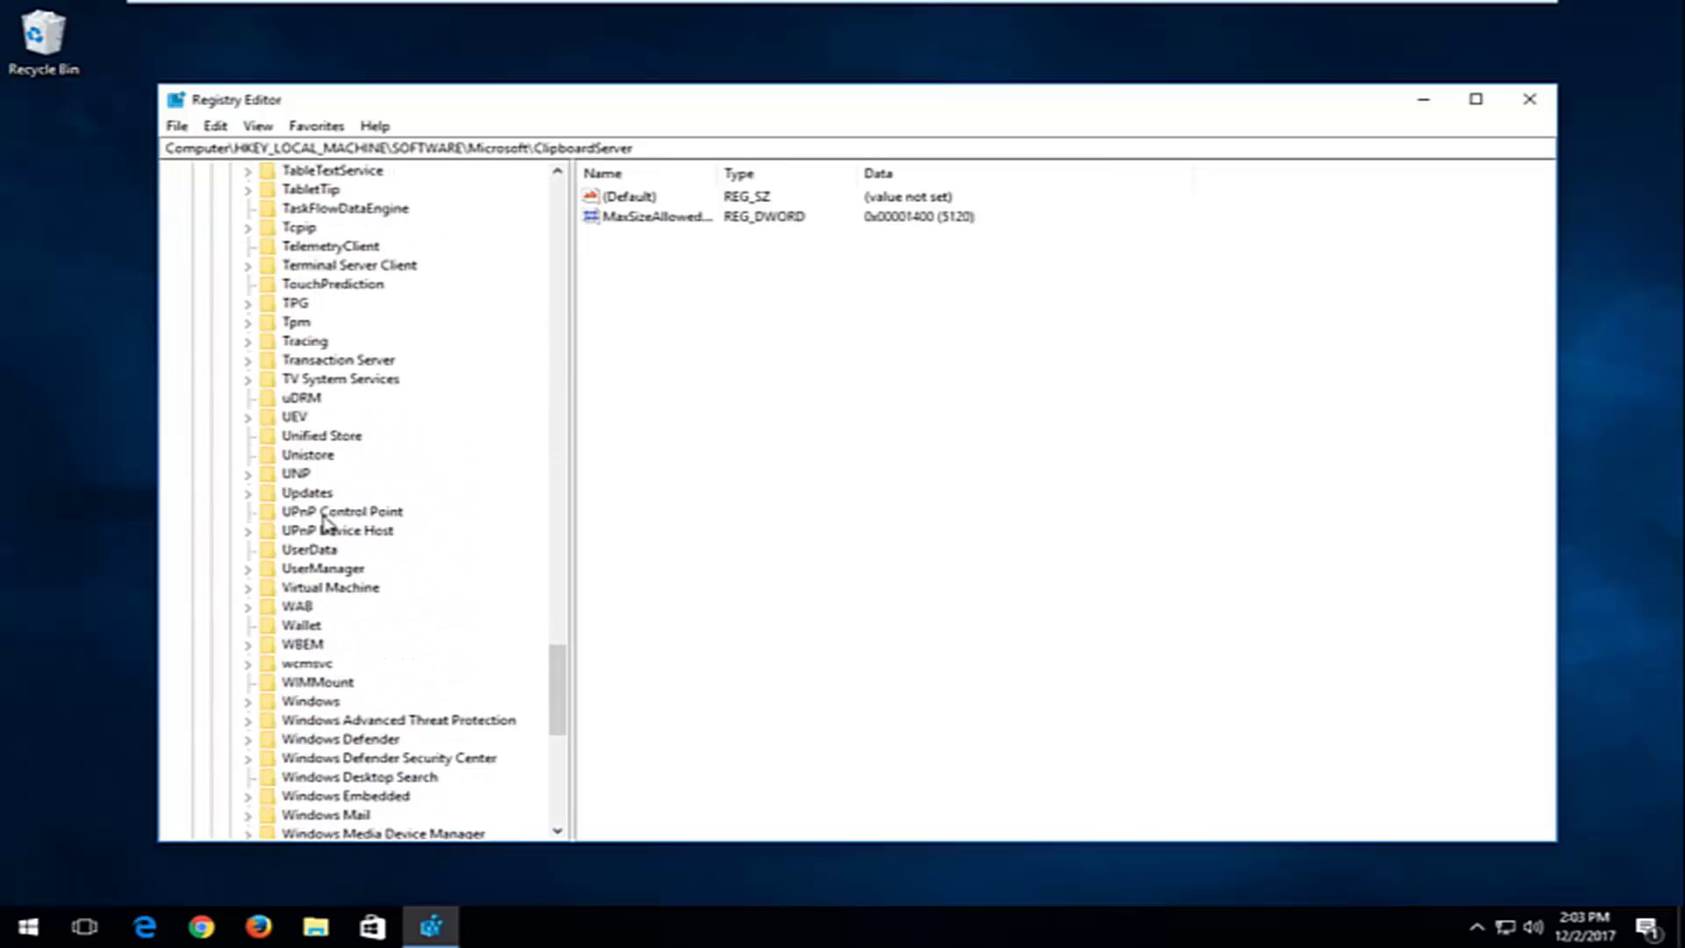
click(293, 683)
scroll(293, 684, down, 1)
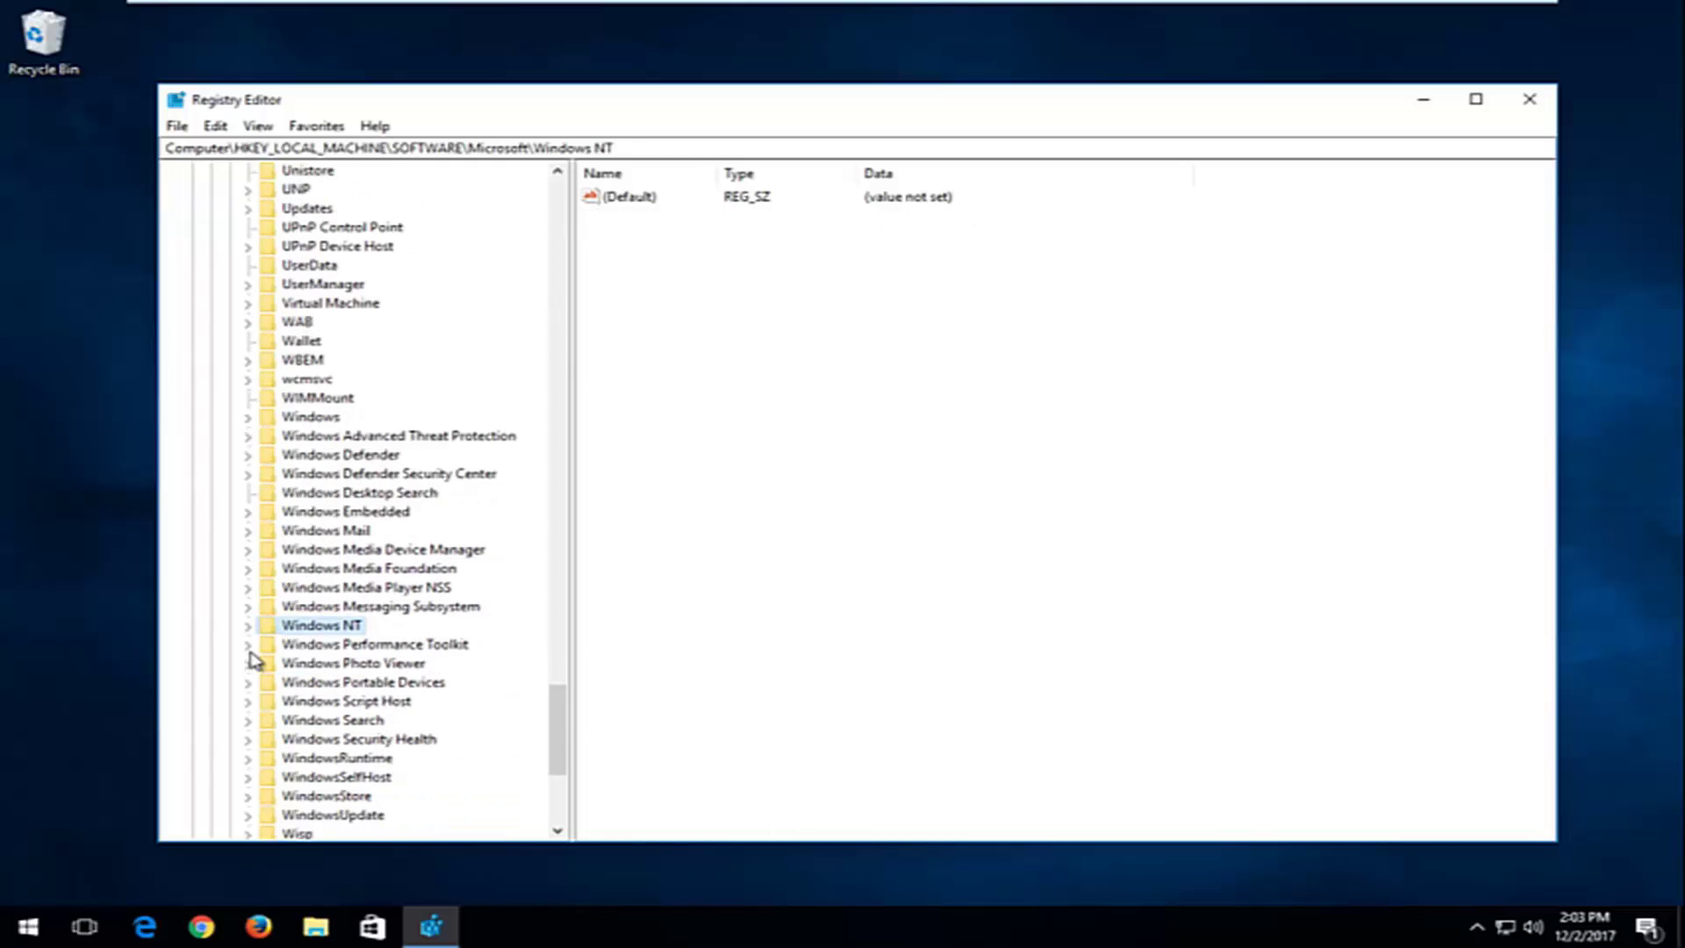
click(248, 627)
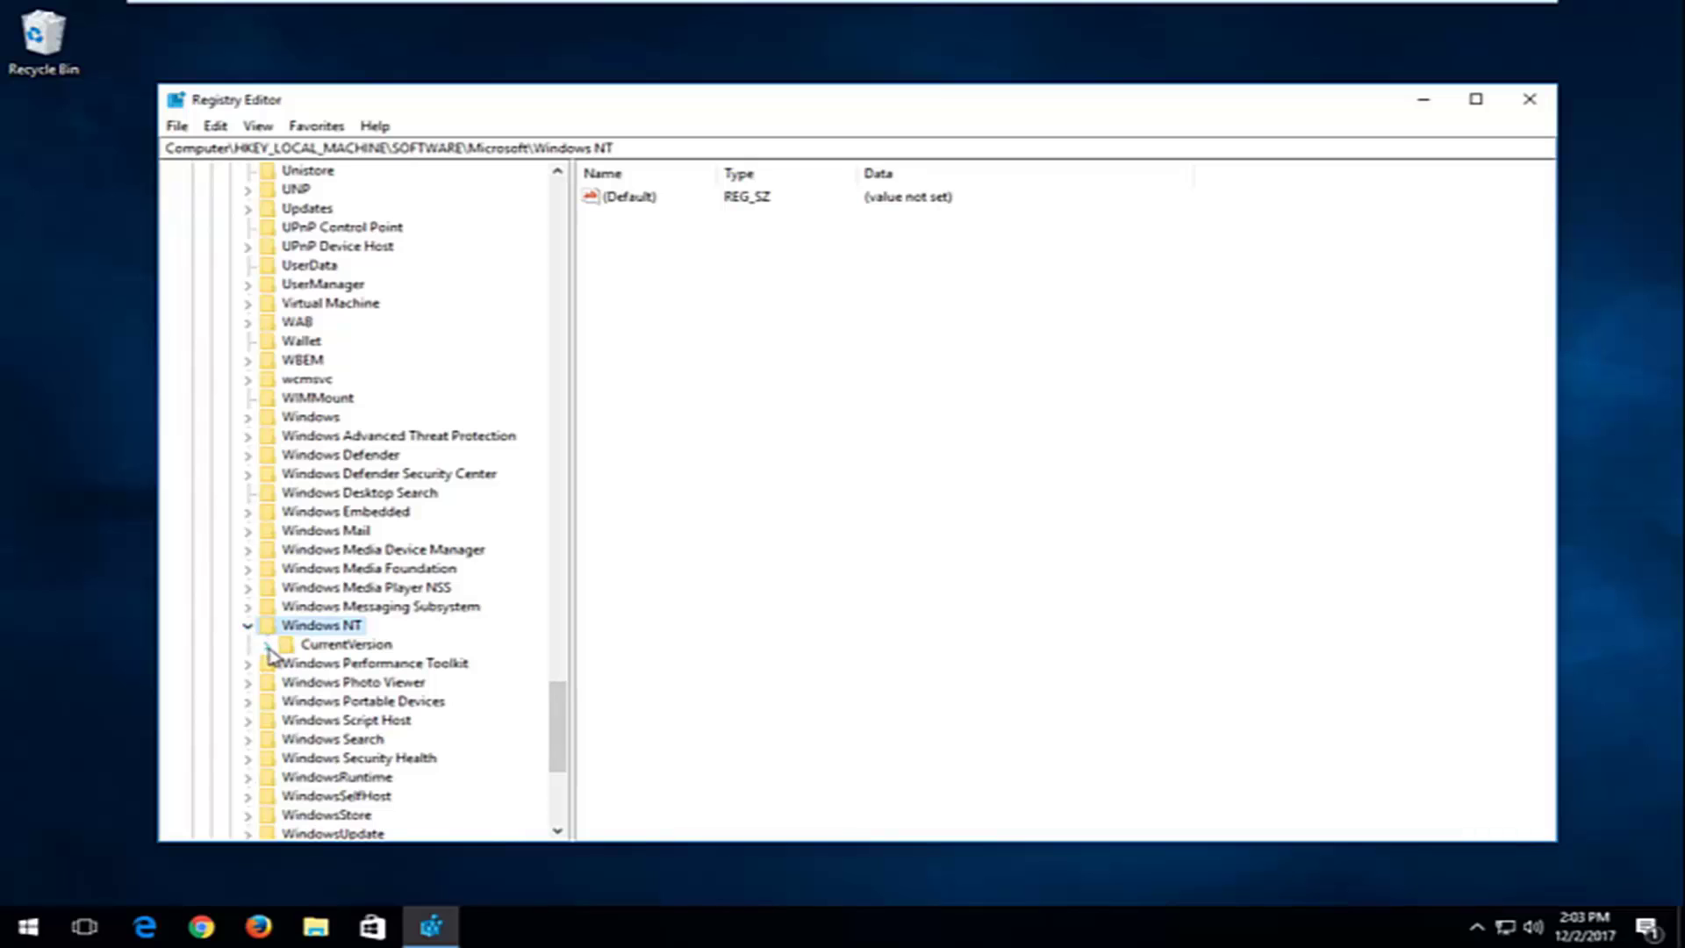
click(266, 644)
scroll(435, 605, down, 8)
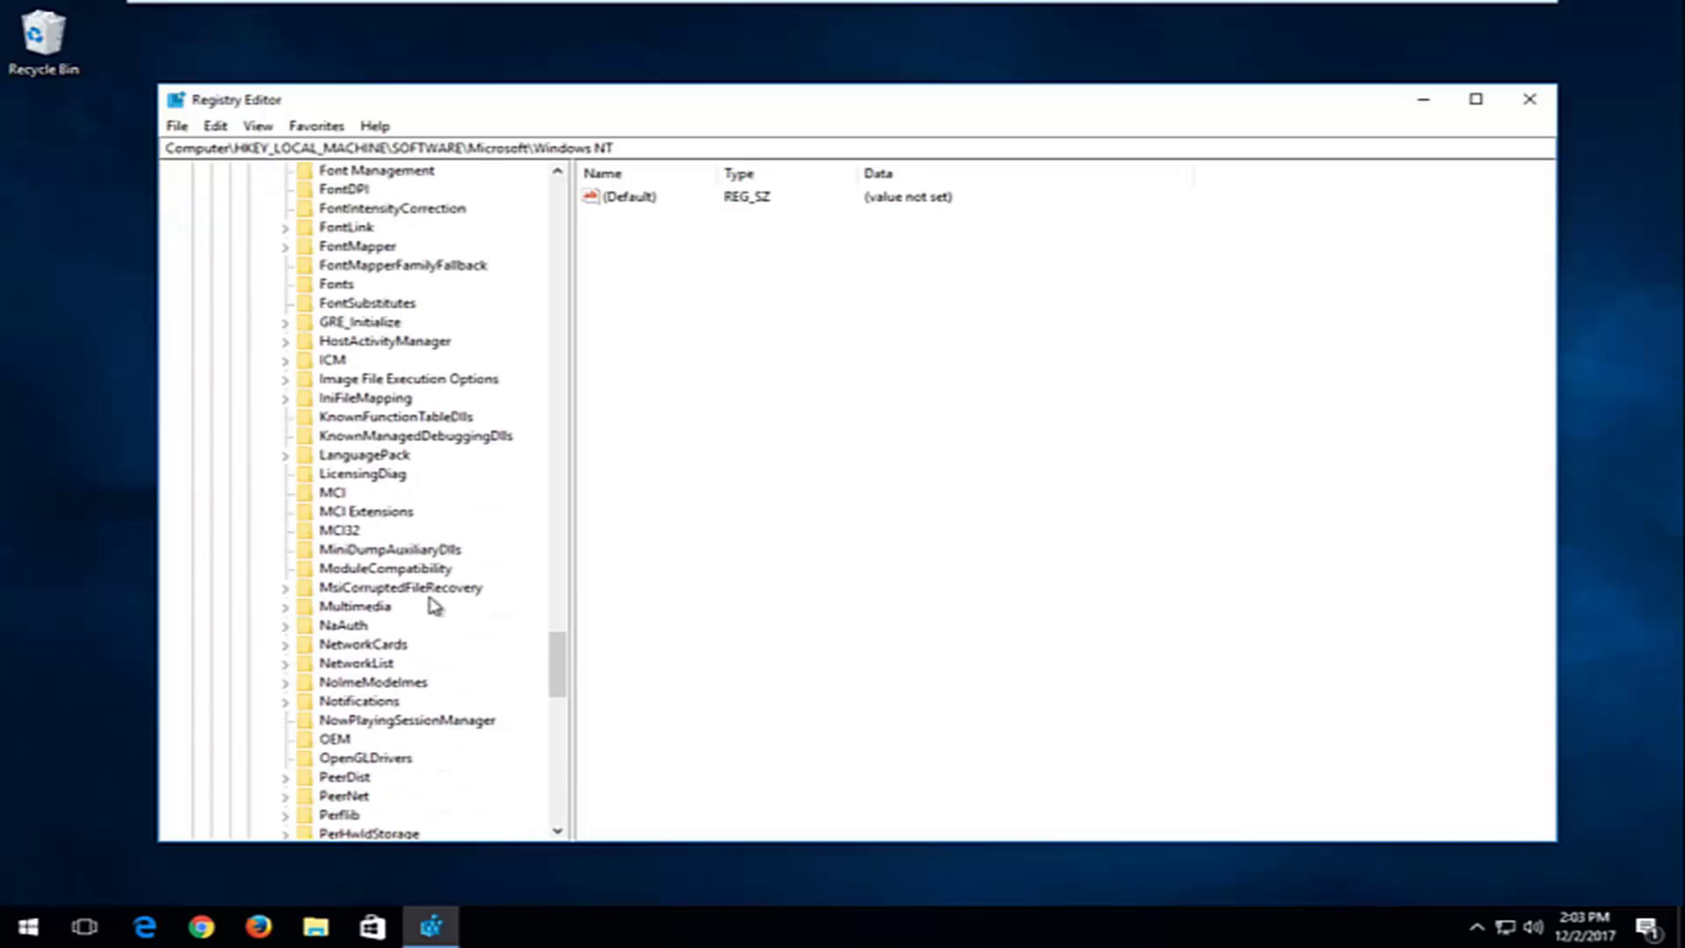
Open Multimedia\SystemProfile, widen the Name column and select NetworkThrottlingIndex
click(356, 607)
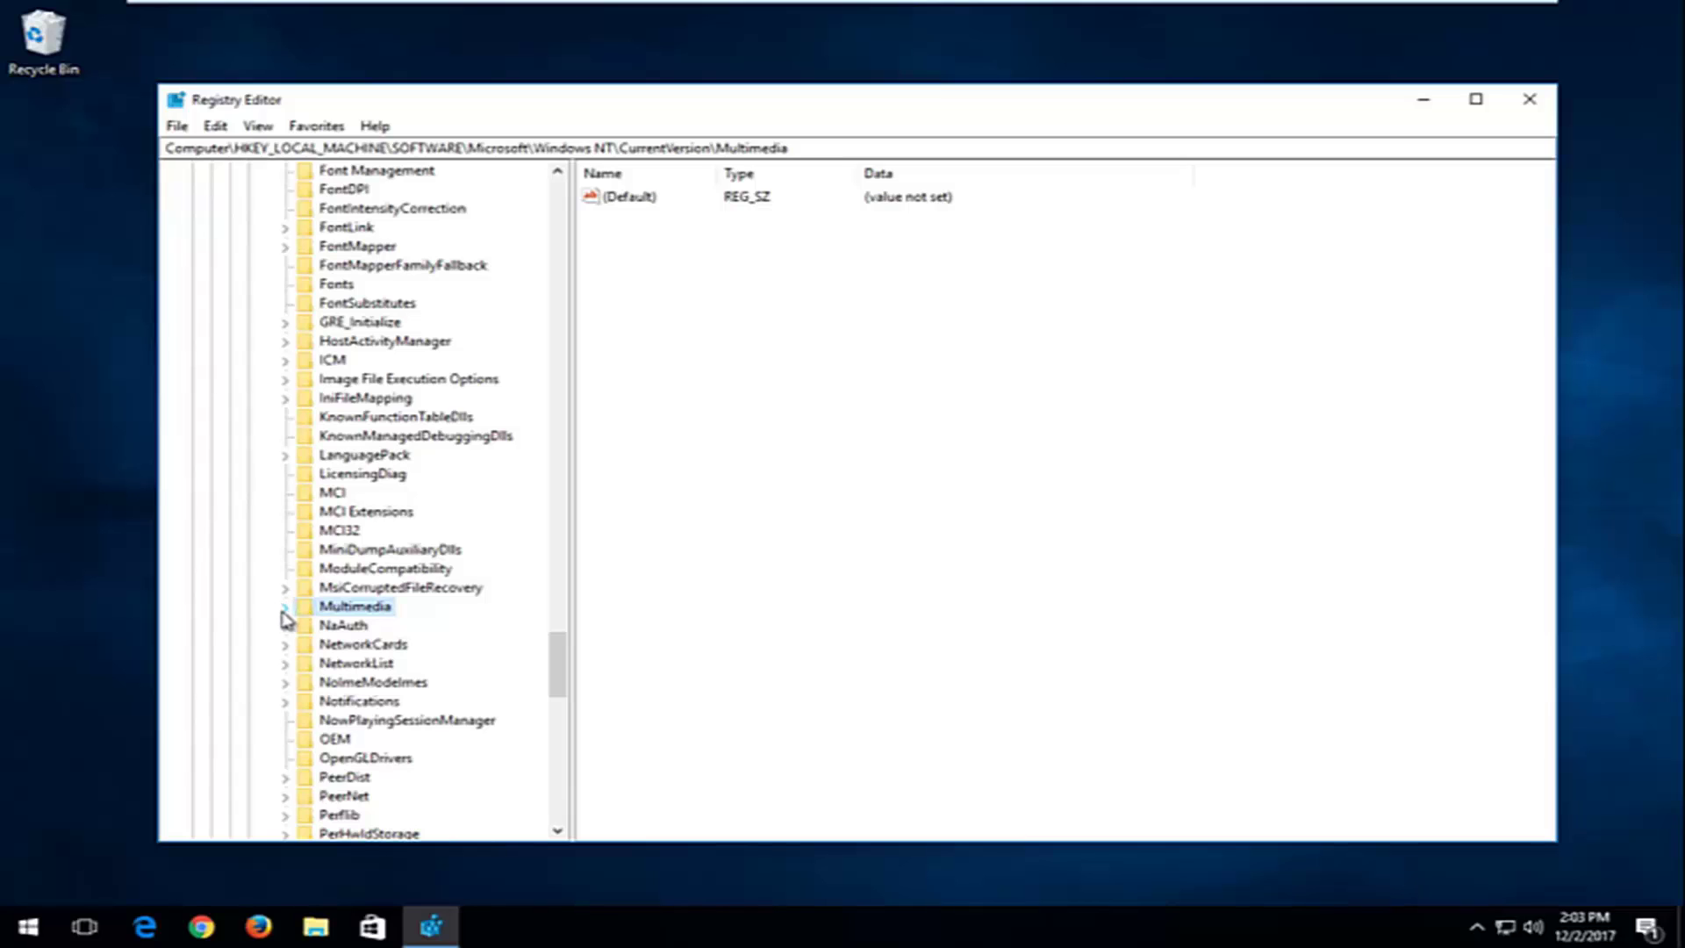
click(284, 607)
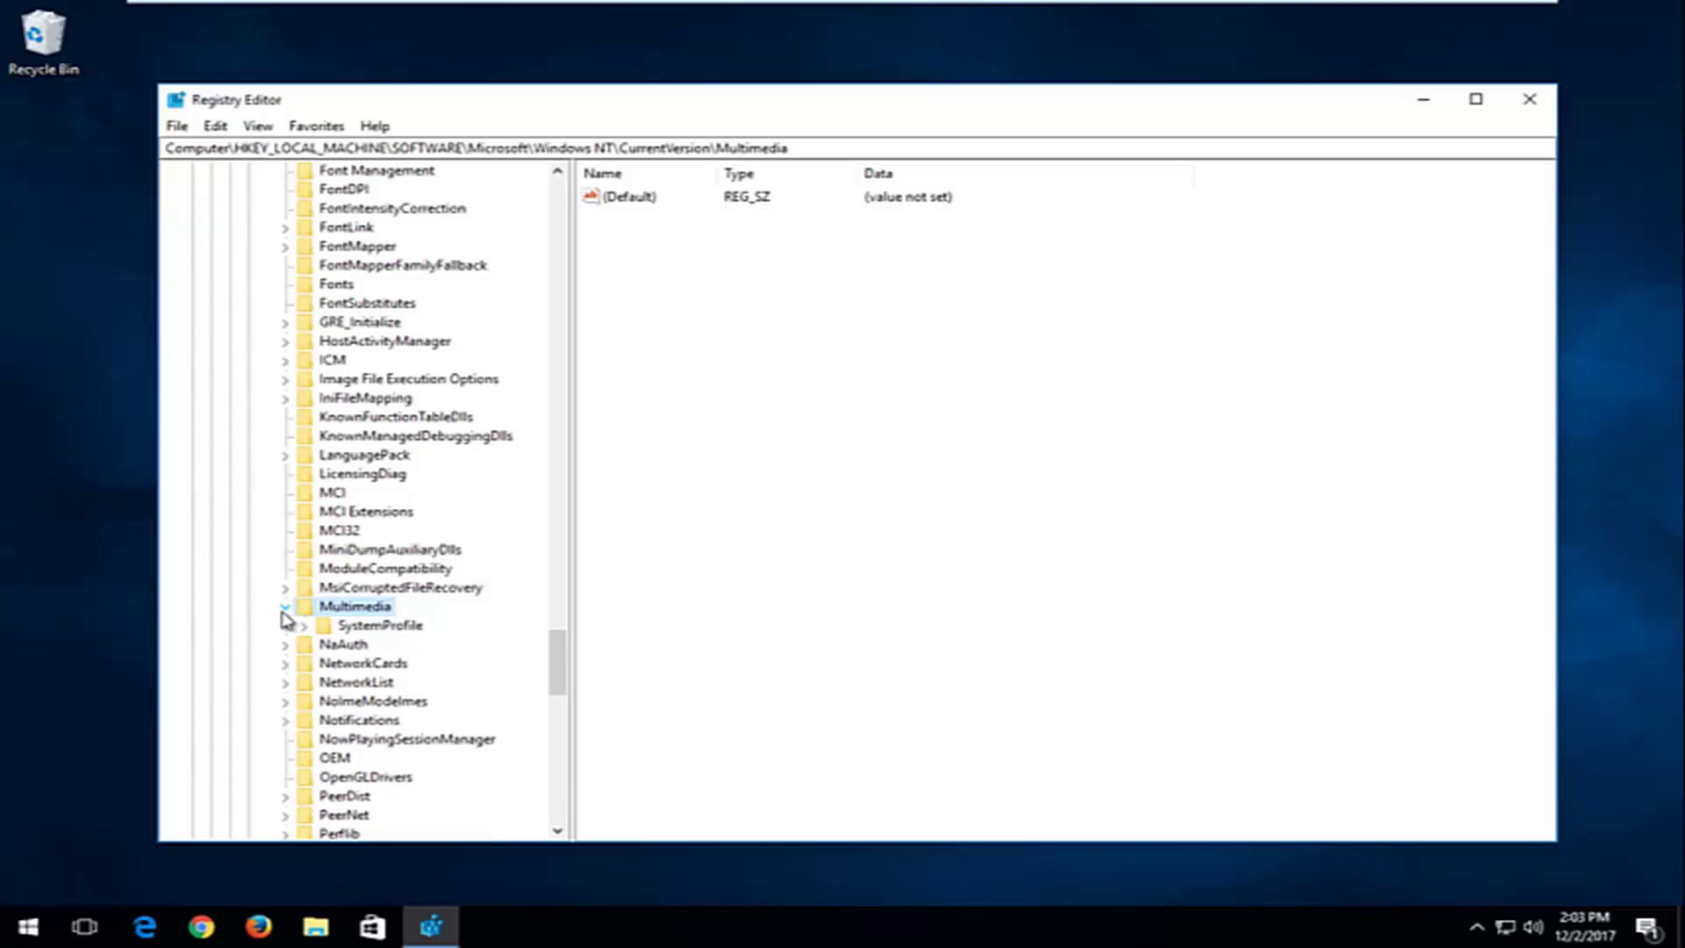
click(366, 628)
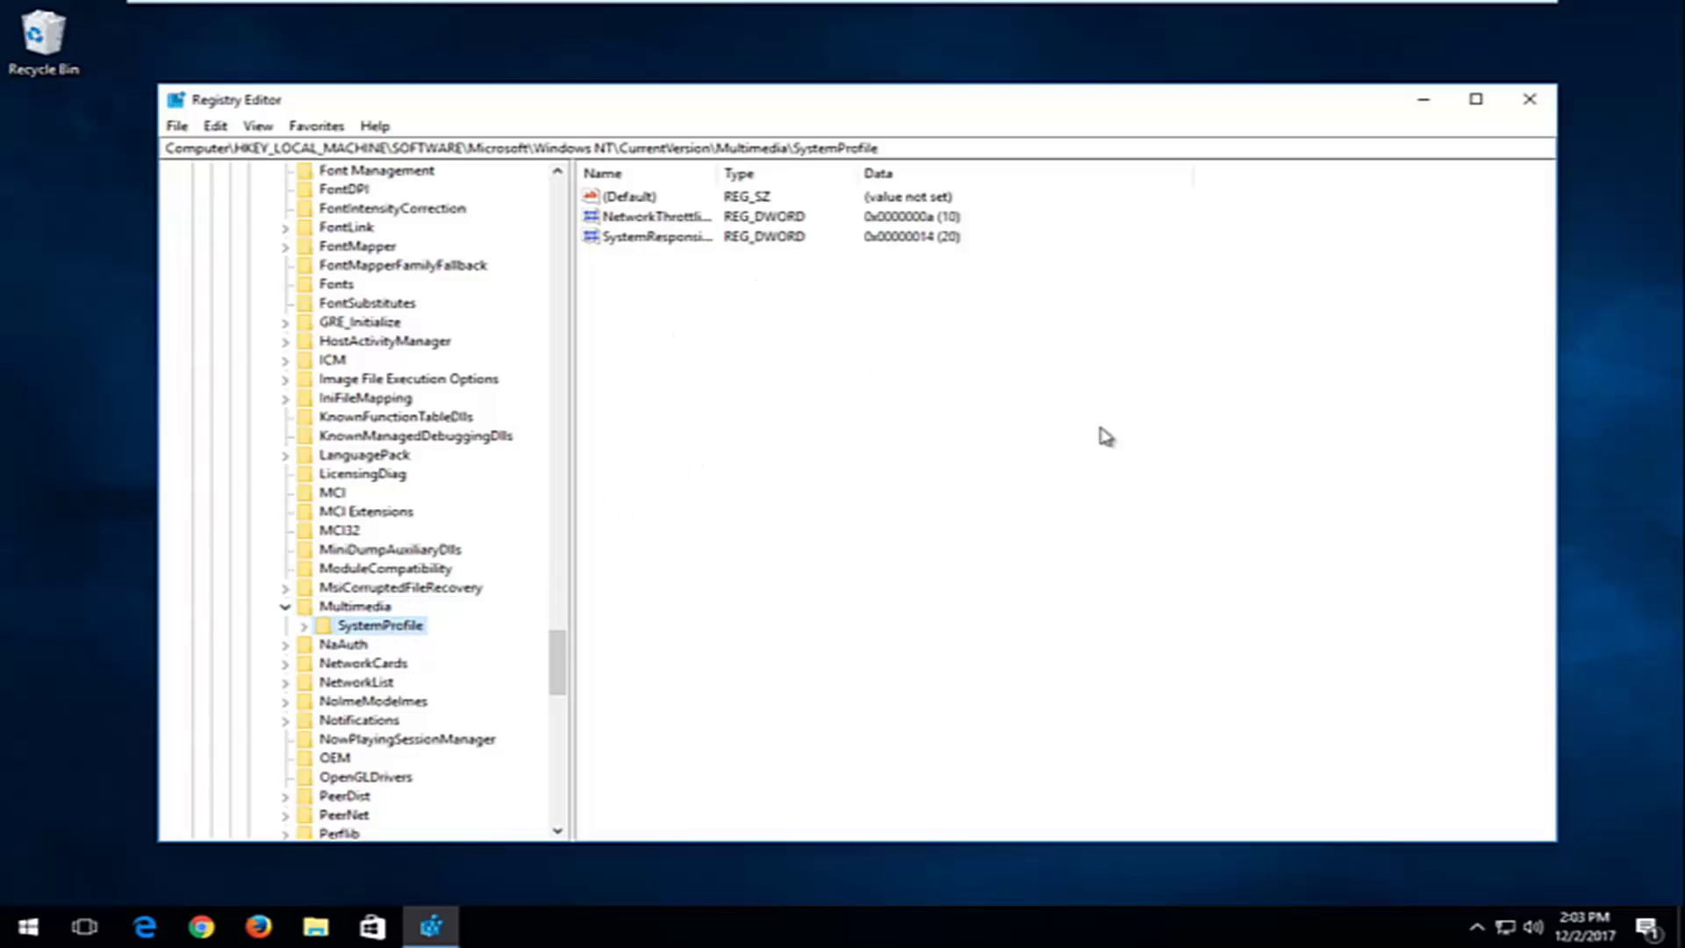
drag(720, 173, 859, 173)
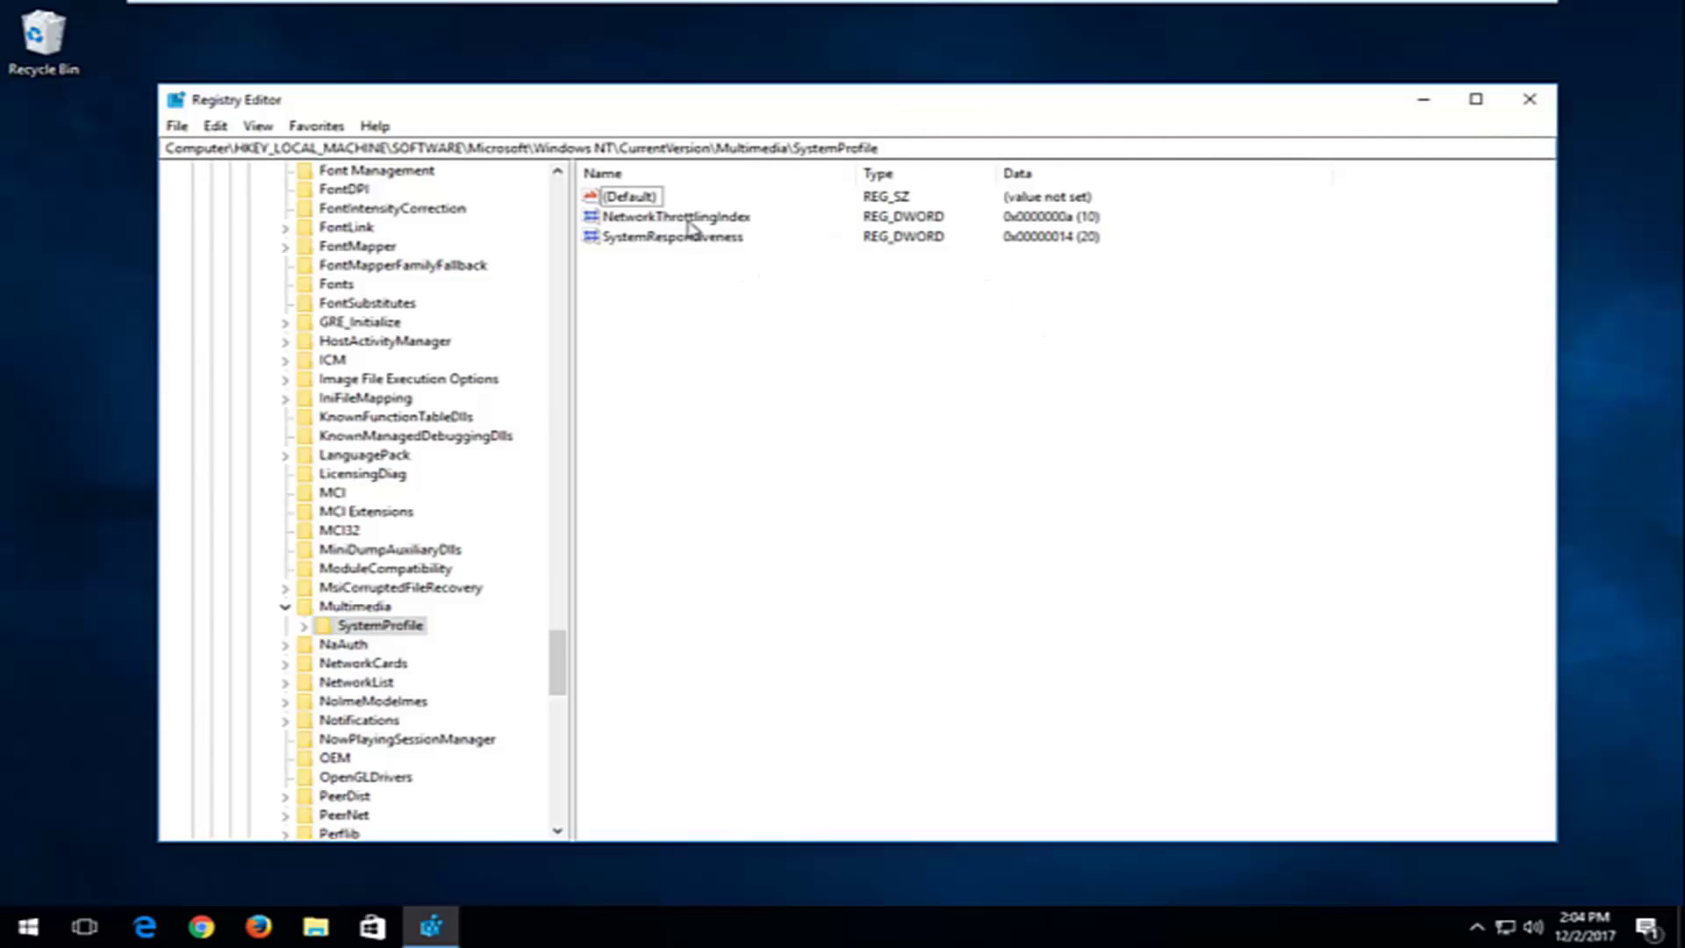
click(635, 225)
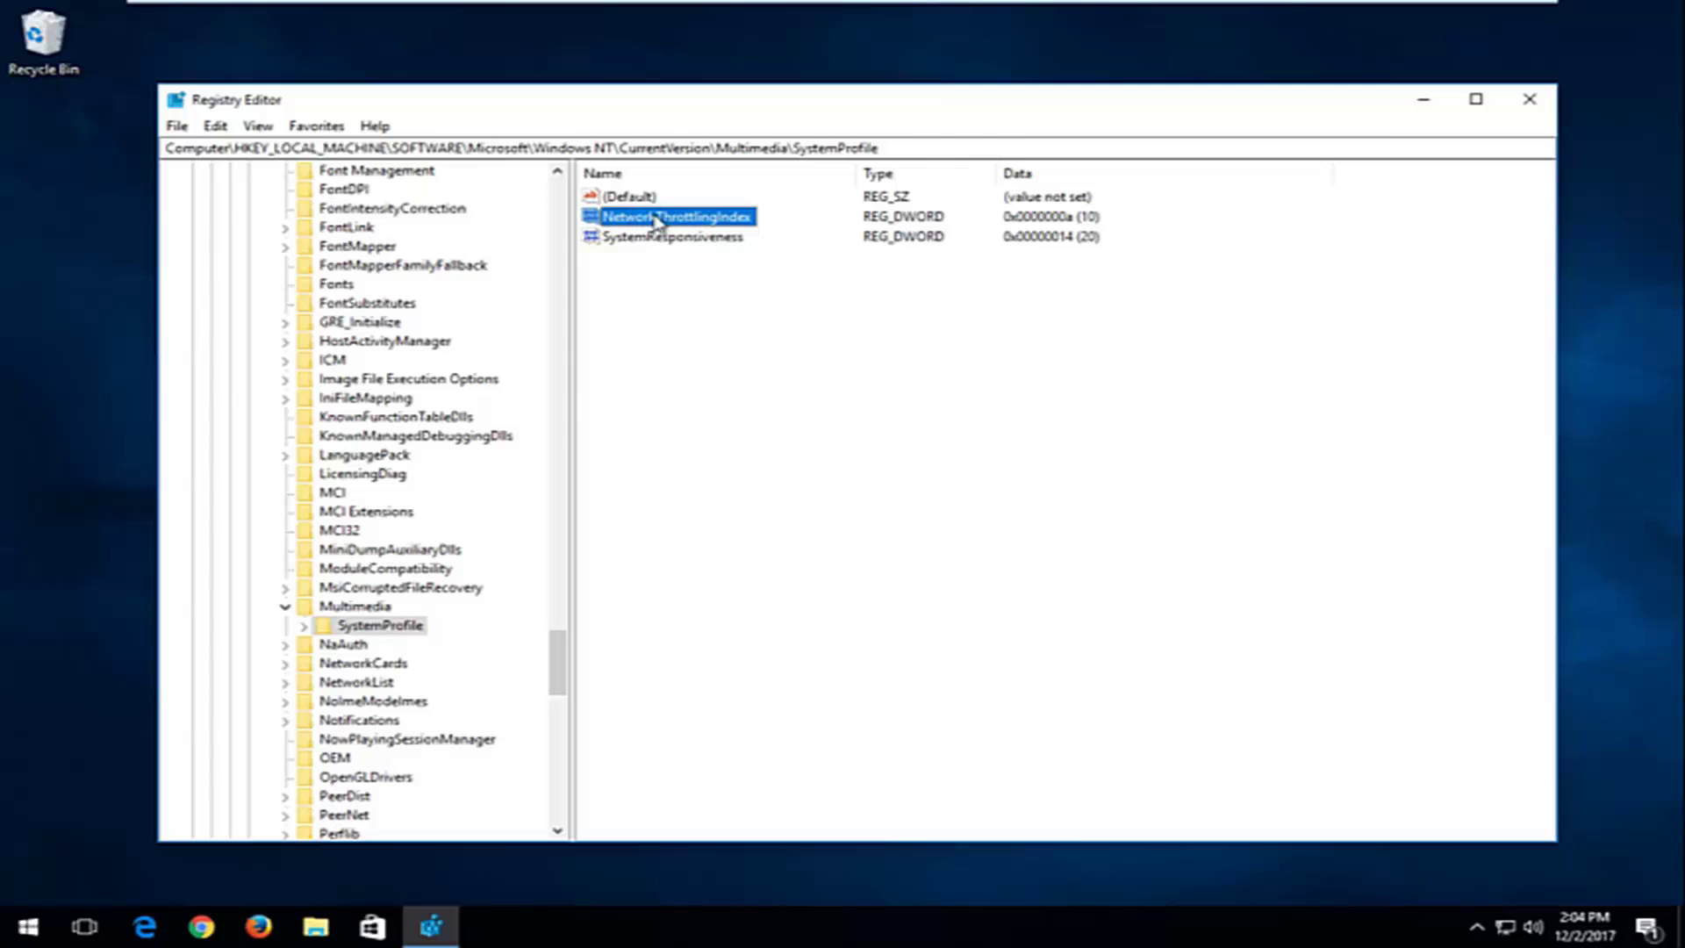
Set NetworkThrottlingIndex to hexadecimal FFFFFFFF, then collapse the Multimedia key
double_click(657, 219)
drag(403, 201, 970, 290)
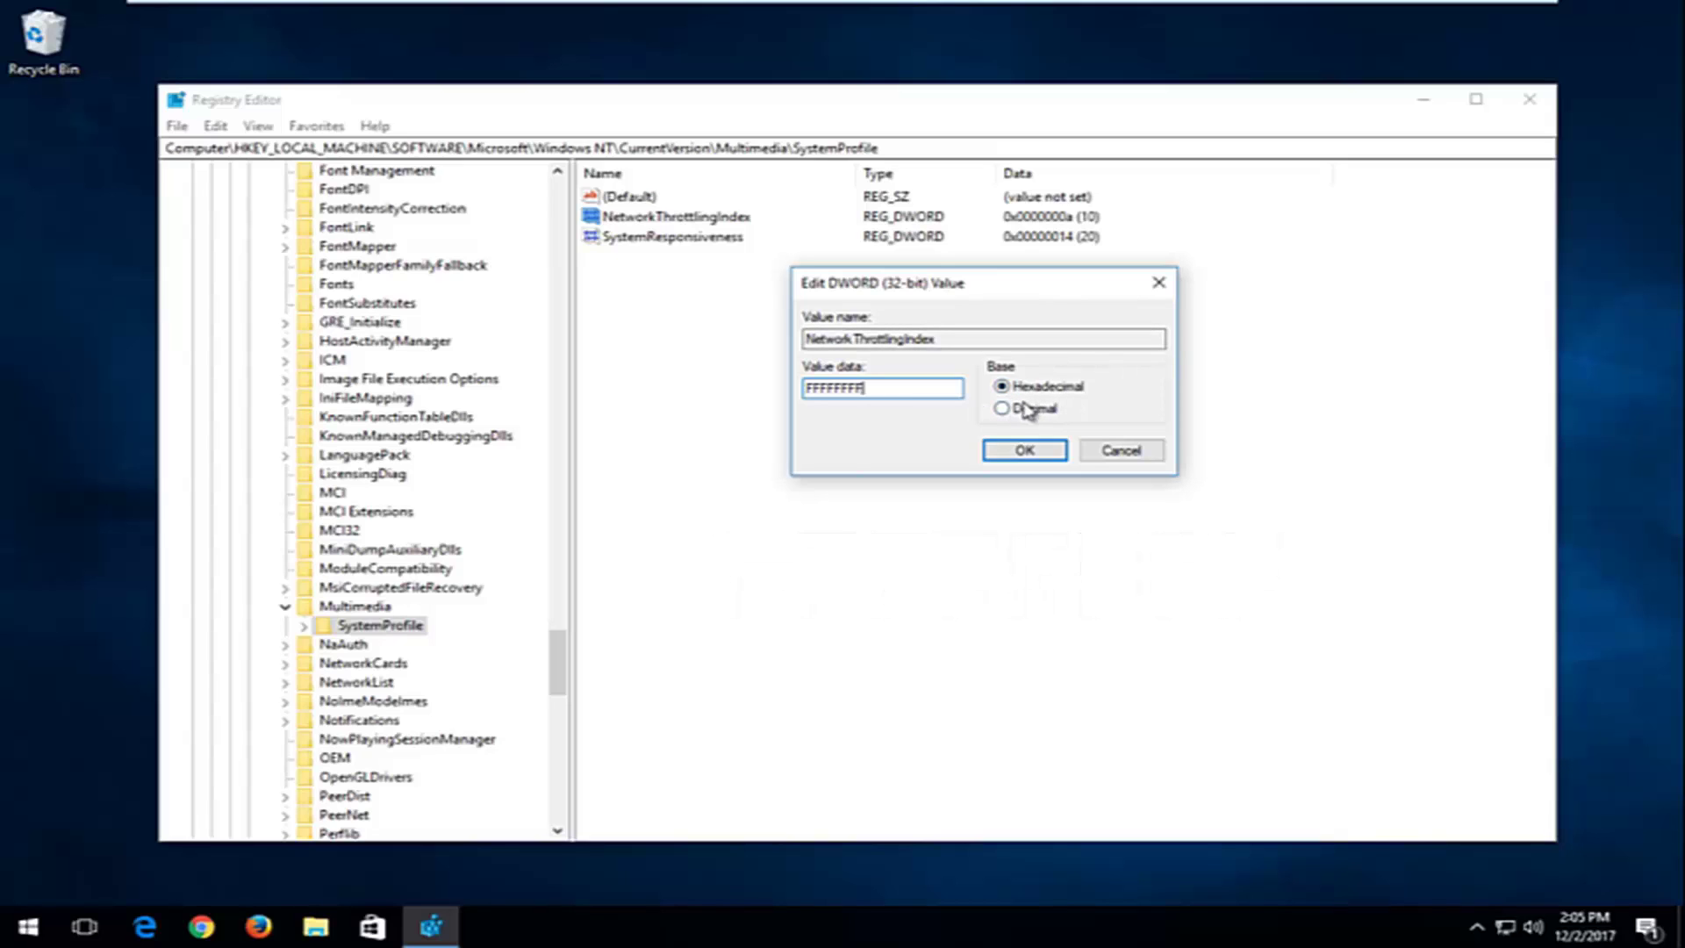
click(1024, 450)
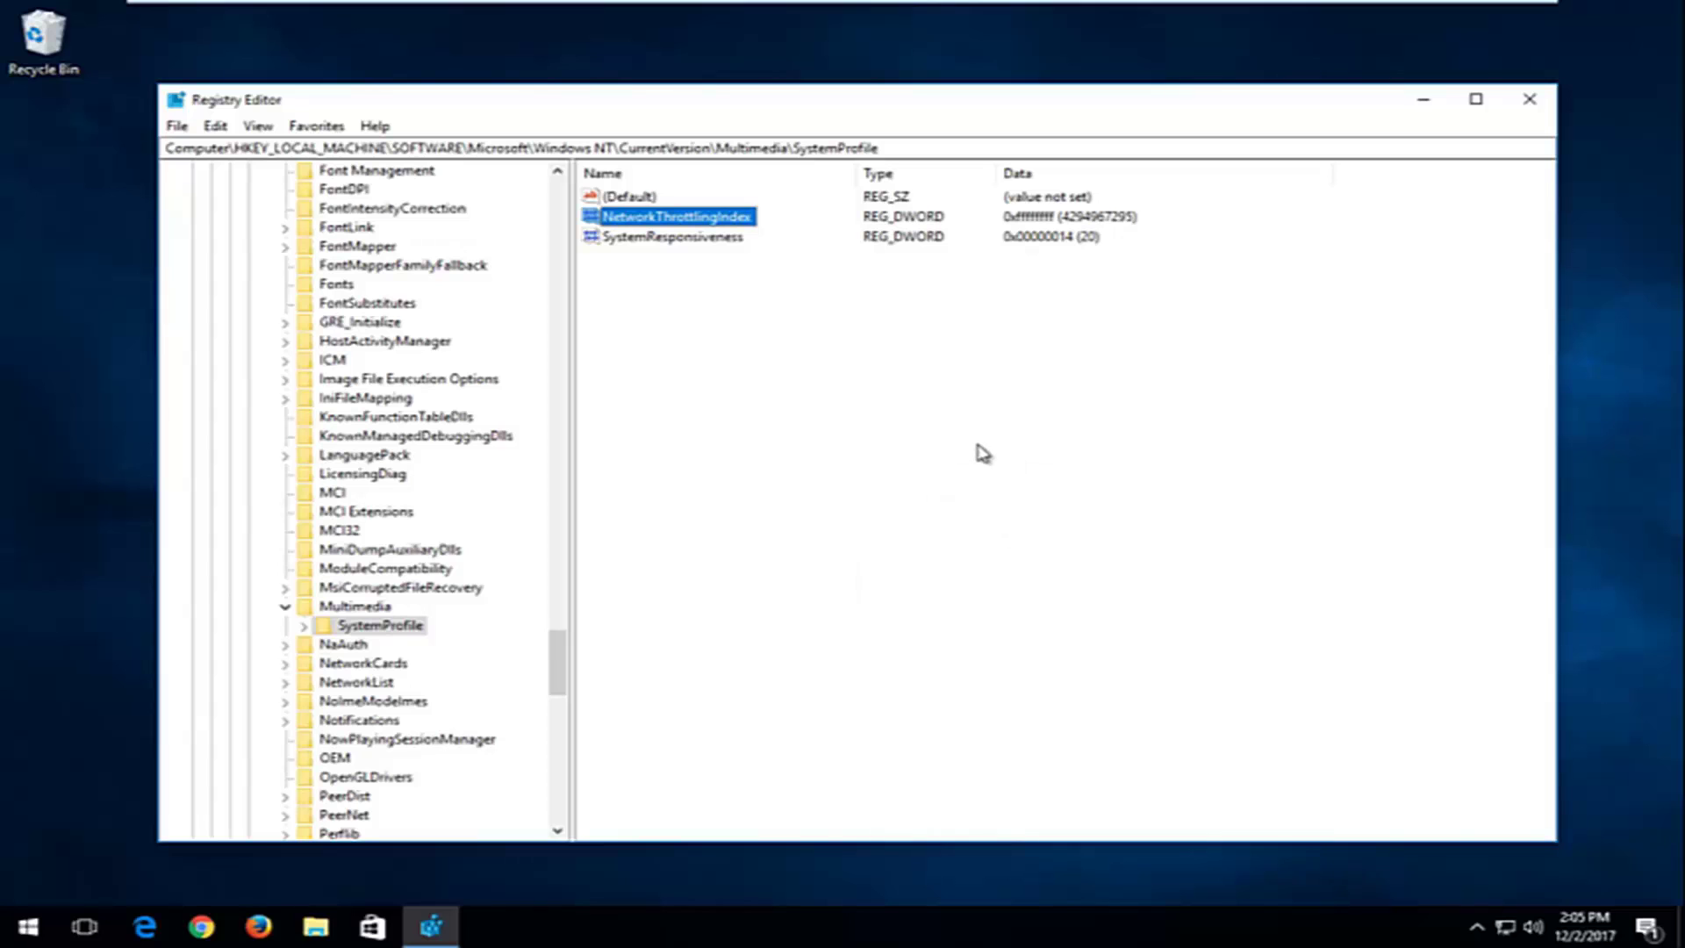
click(297, 605)
Collapse the SOFTWARE branch and expand HKLM\SYSTEM\CurrentControlSet\Services
drag(538, 657, 568, 189)
click(229, 436)
click(212, 323)
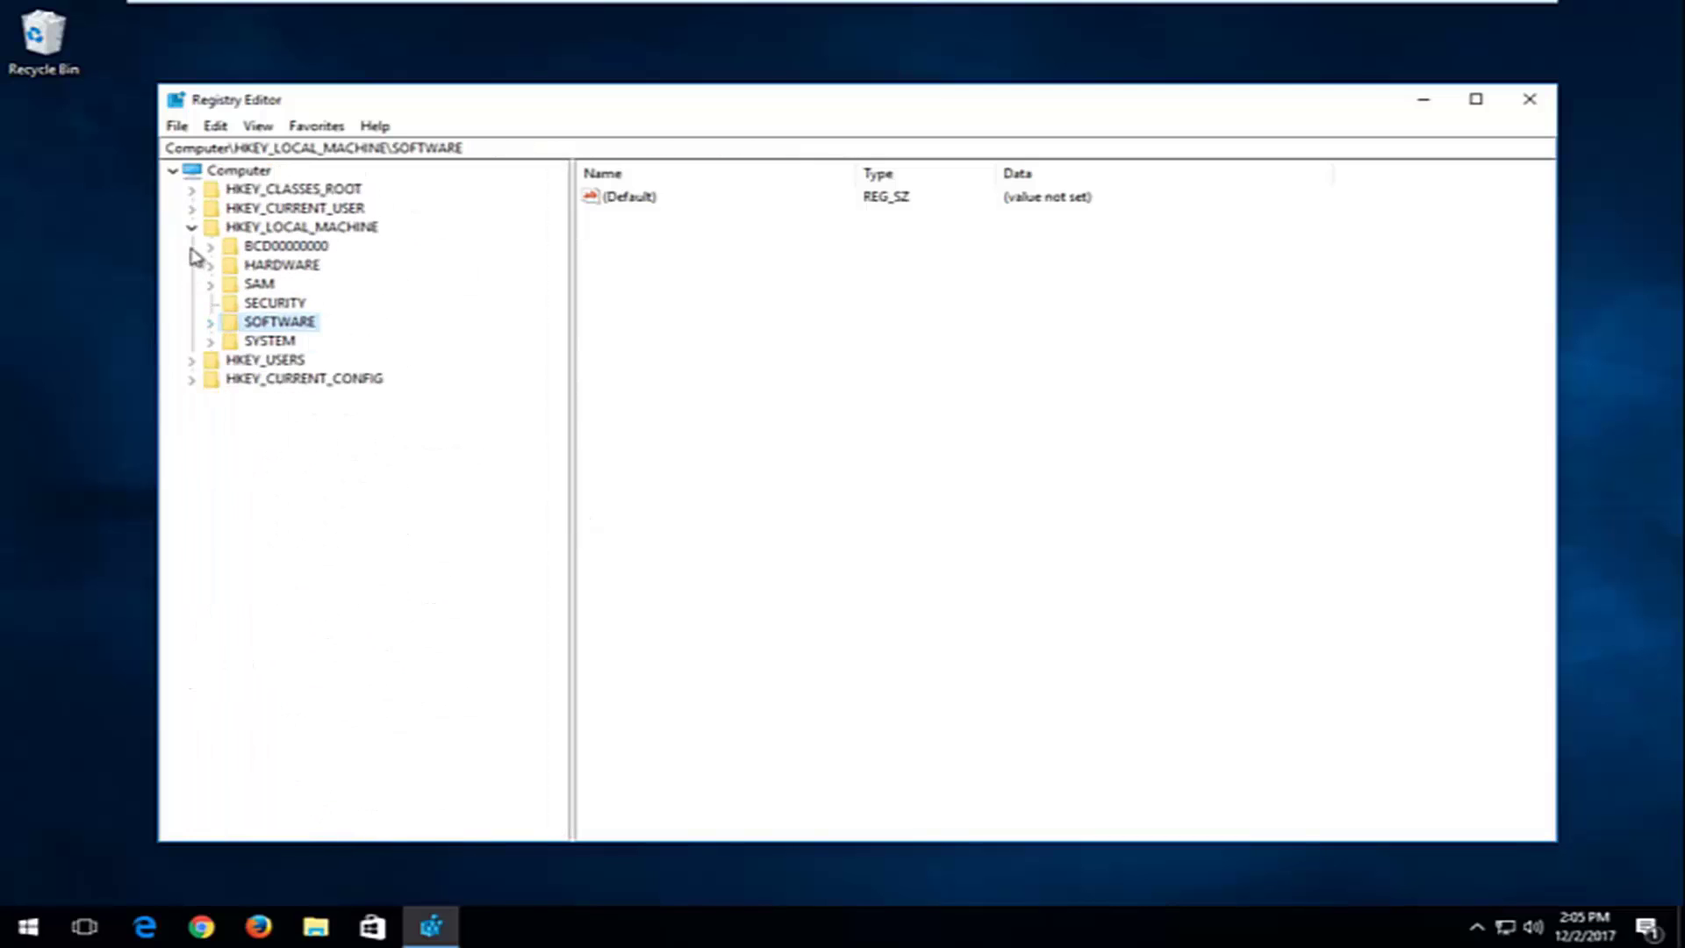
click(192, 228)
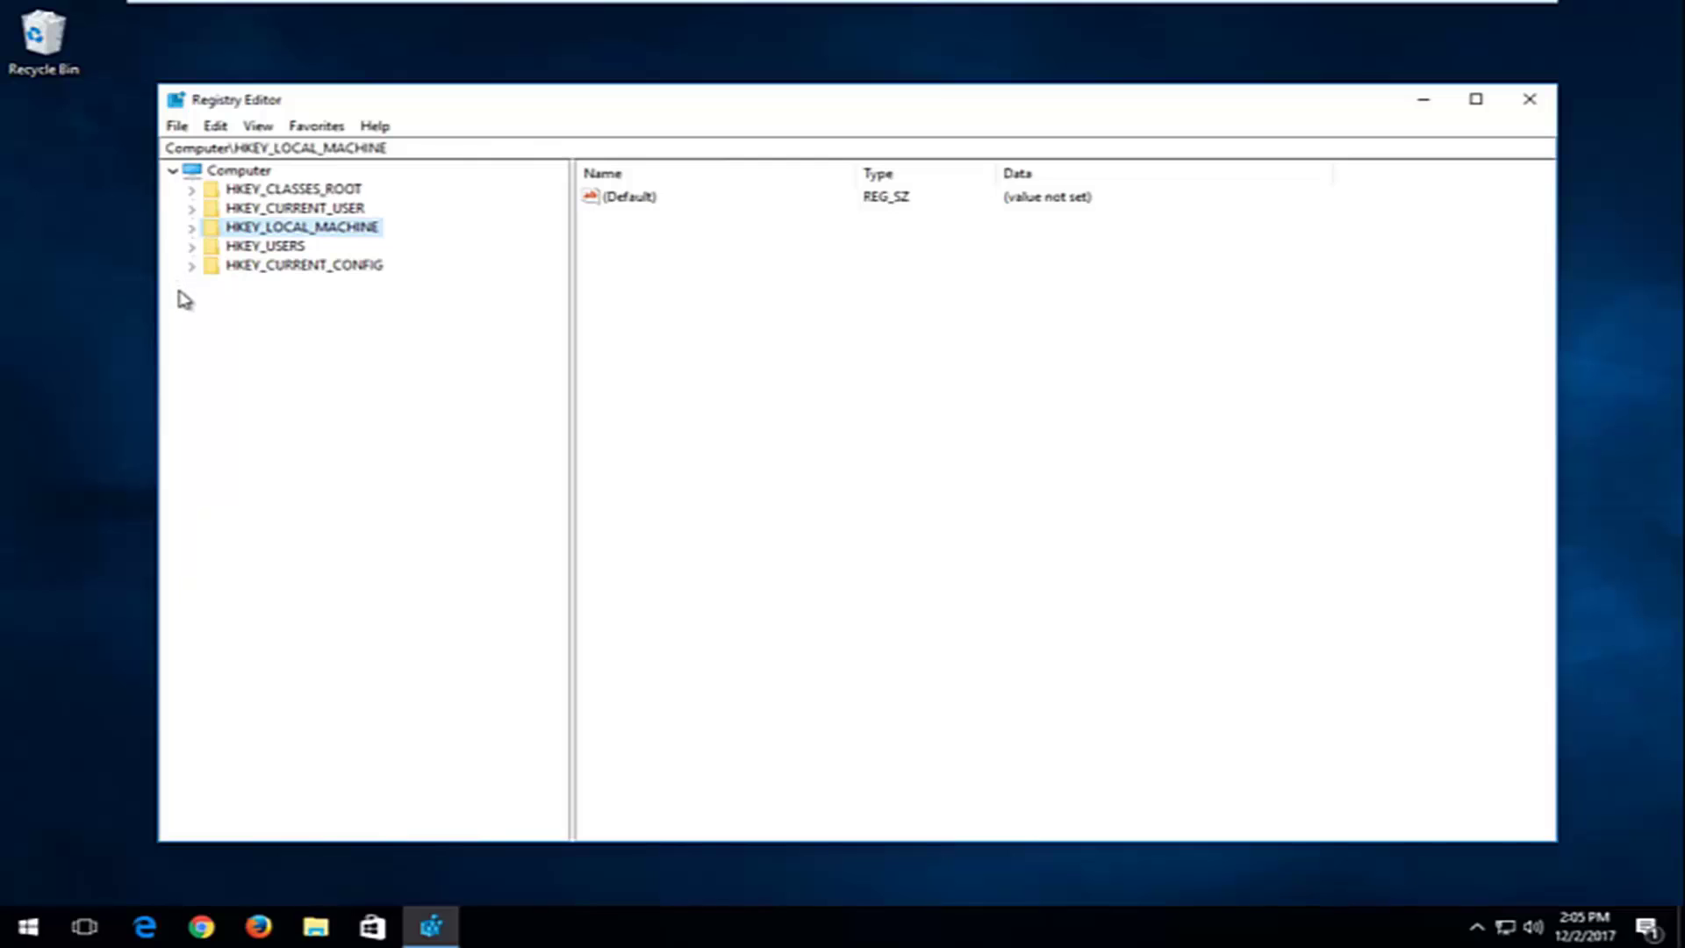
click(191, 231)
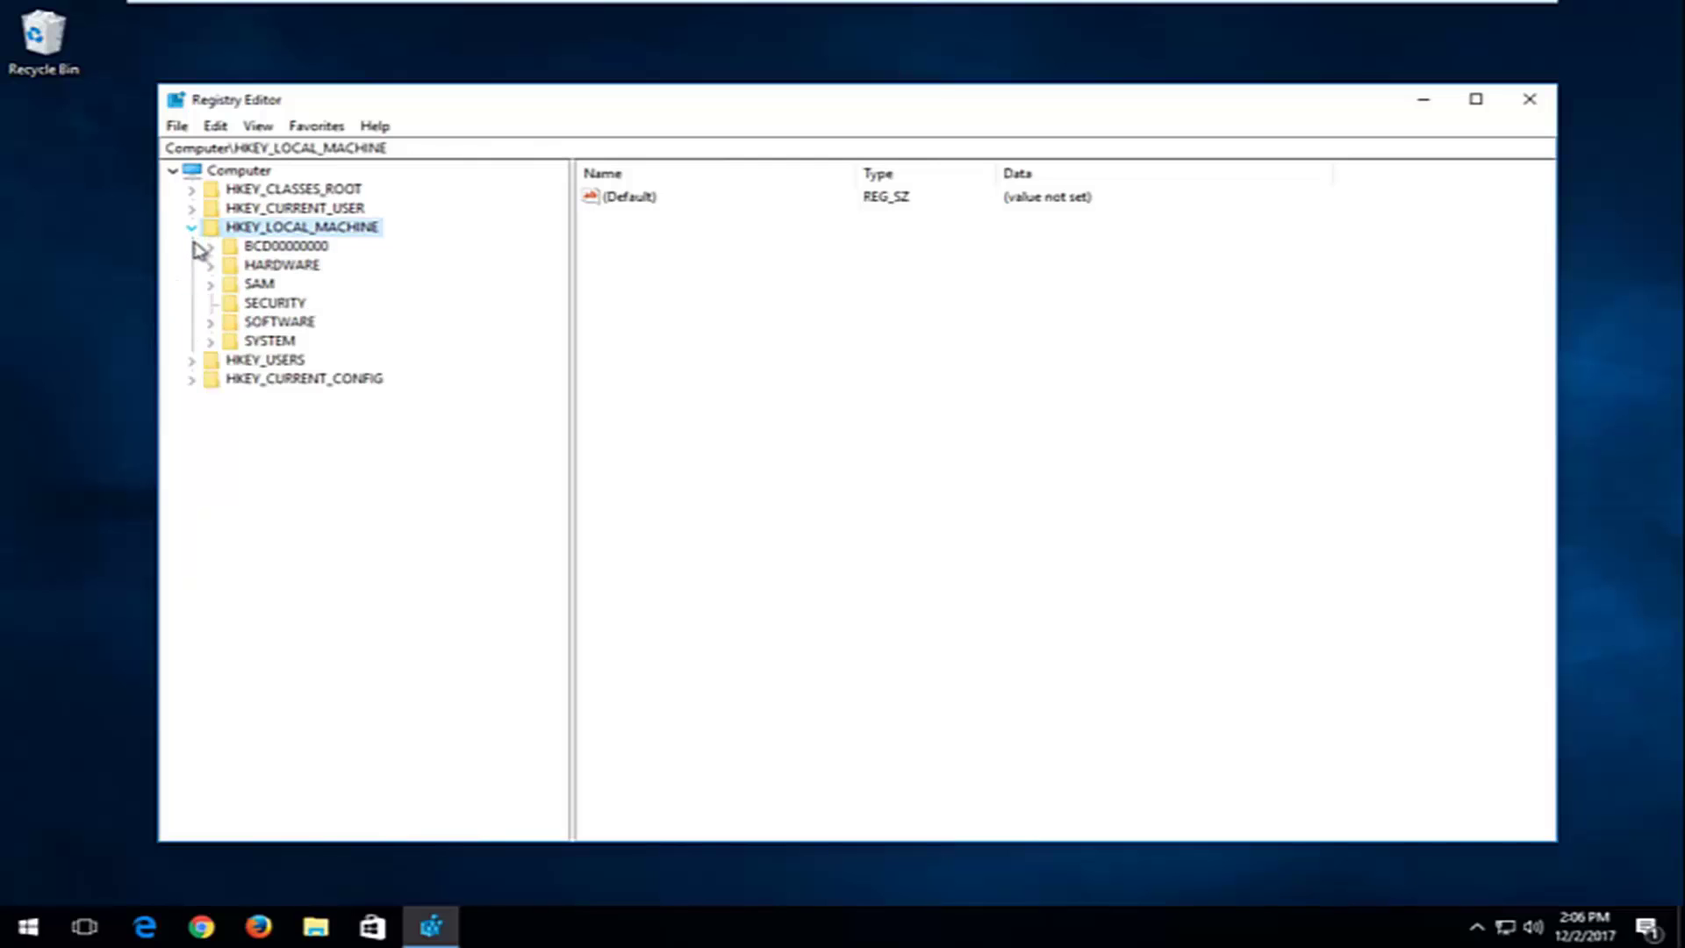
click(210, 343)
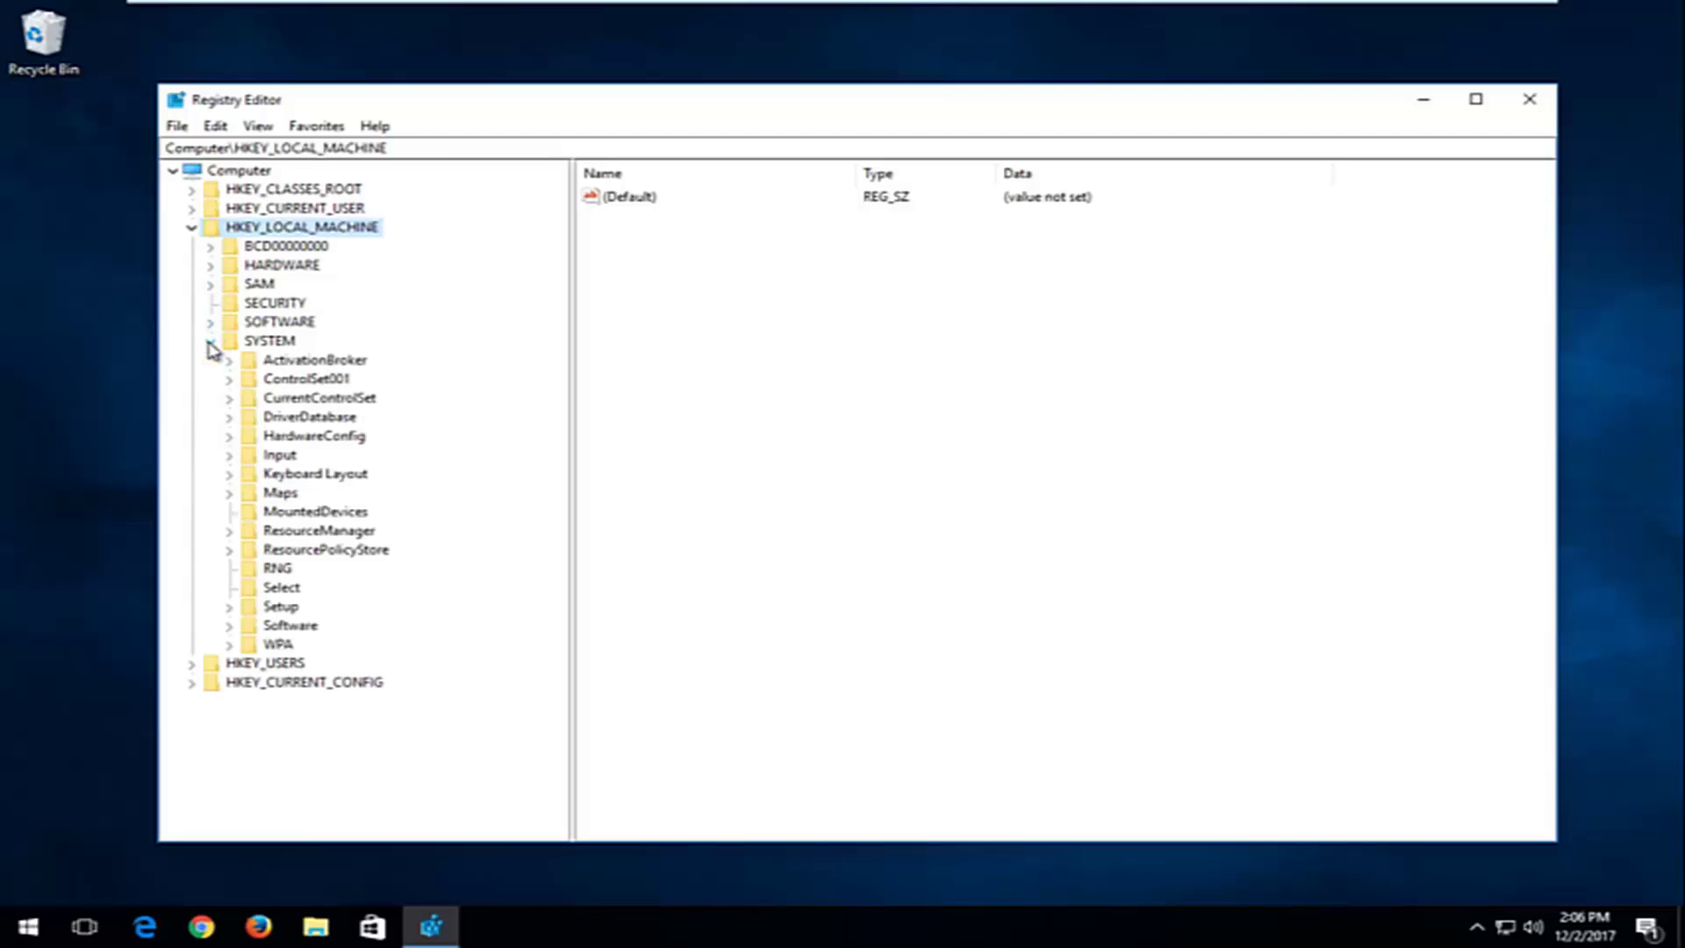
click(230, 399)
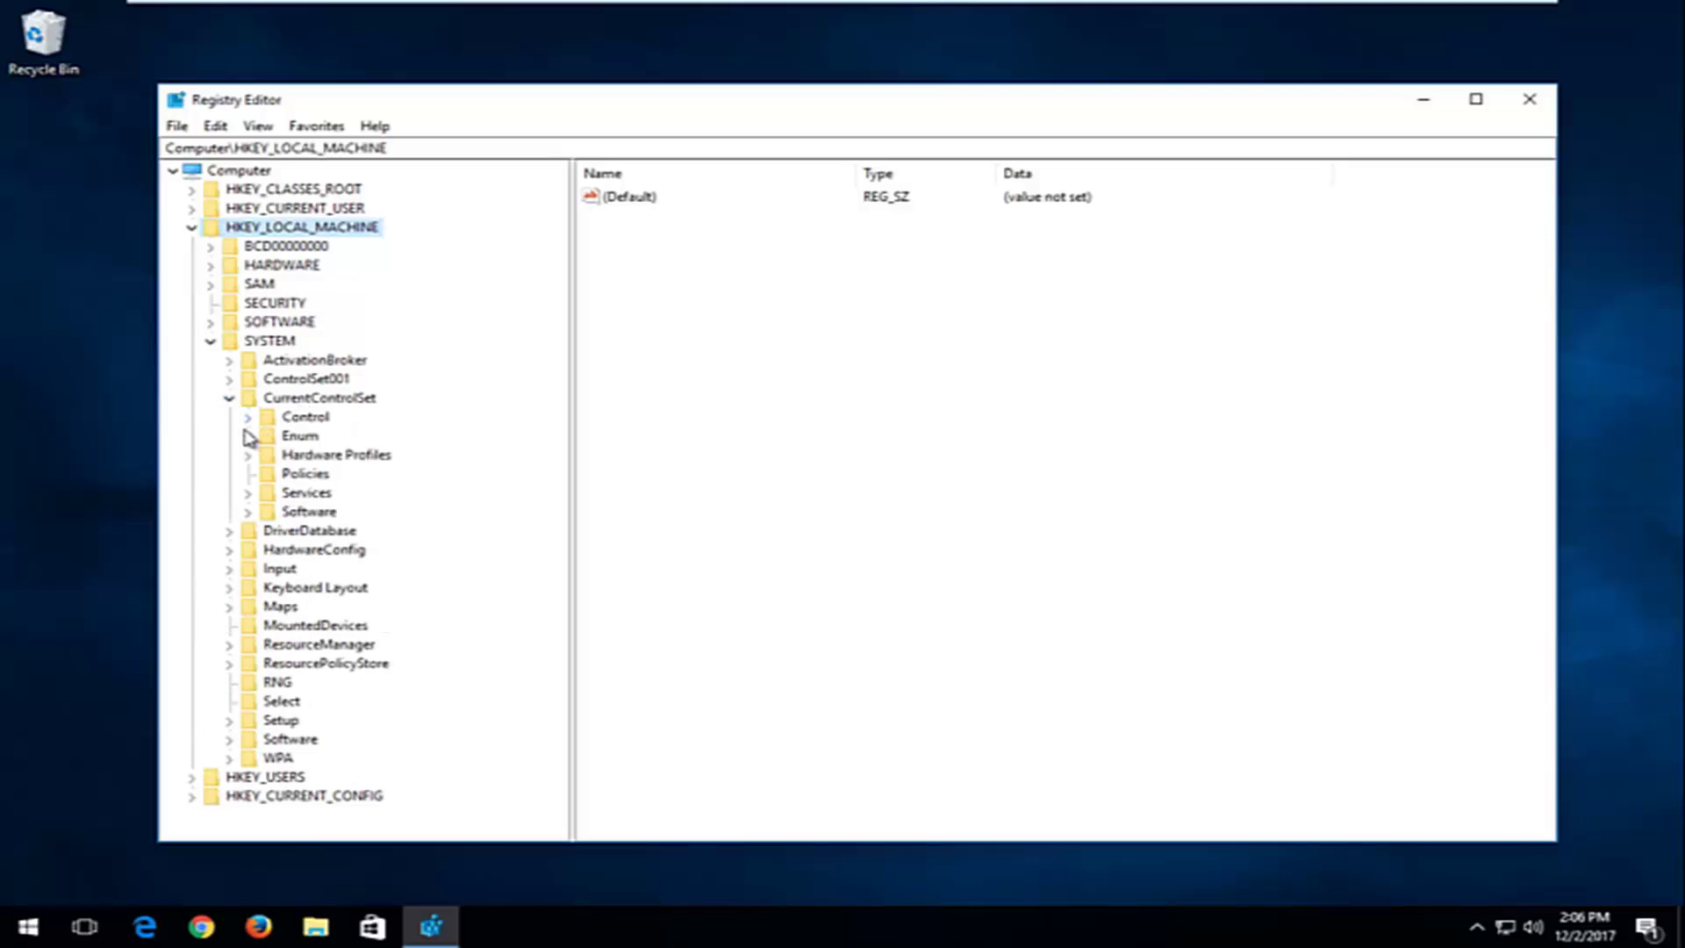
click(249, 493)
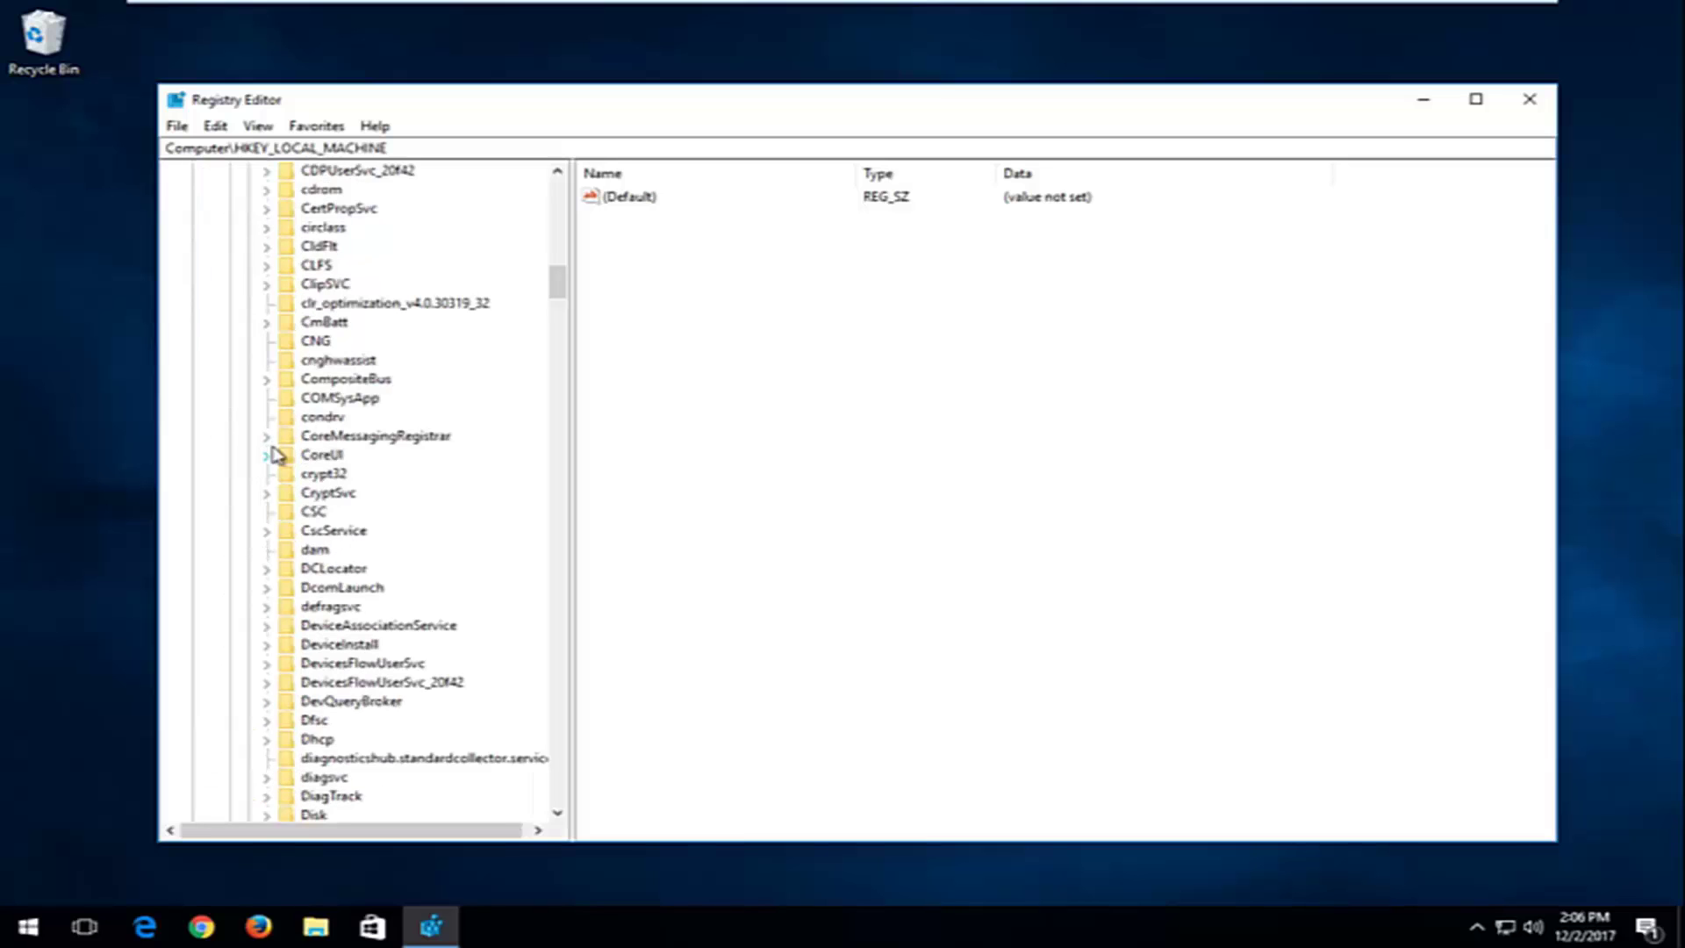
Expand Services\Tcpip\Parameters\Interfaces to reveal the adapter subkeys
scroll(272, 454, down, 20)
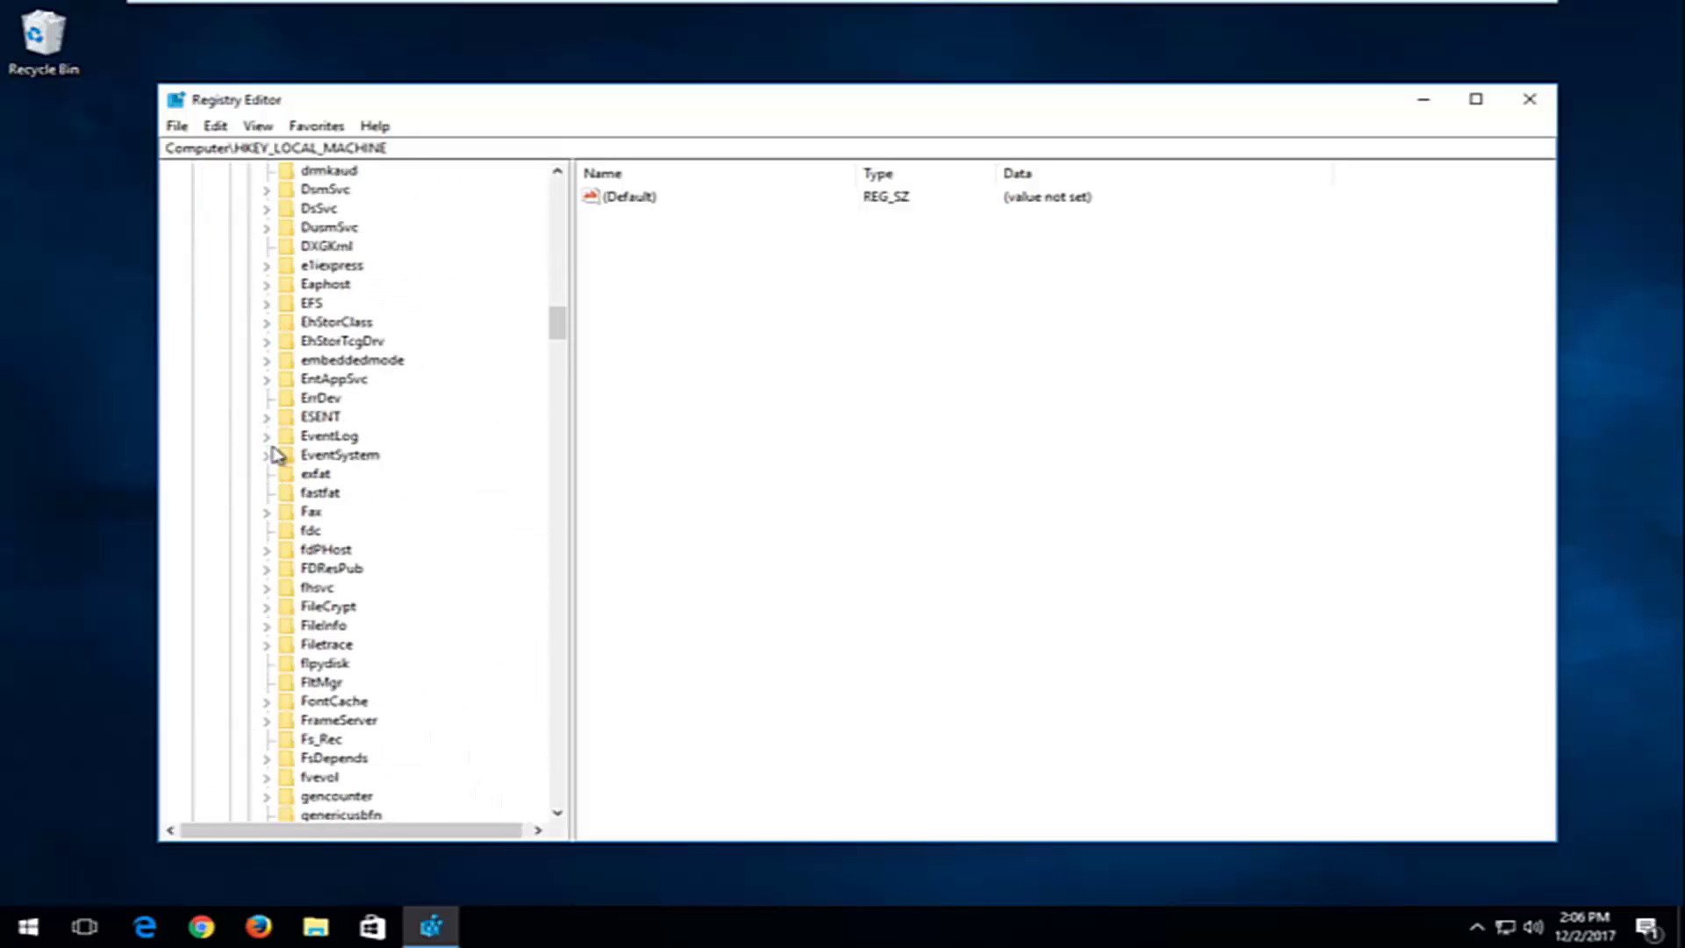
scroll(272, 454, down, 12)
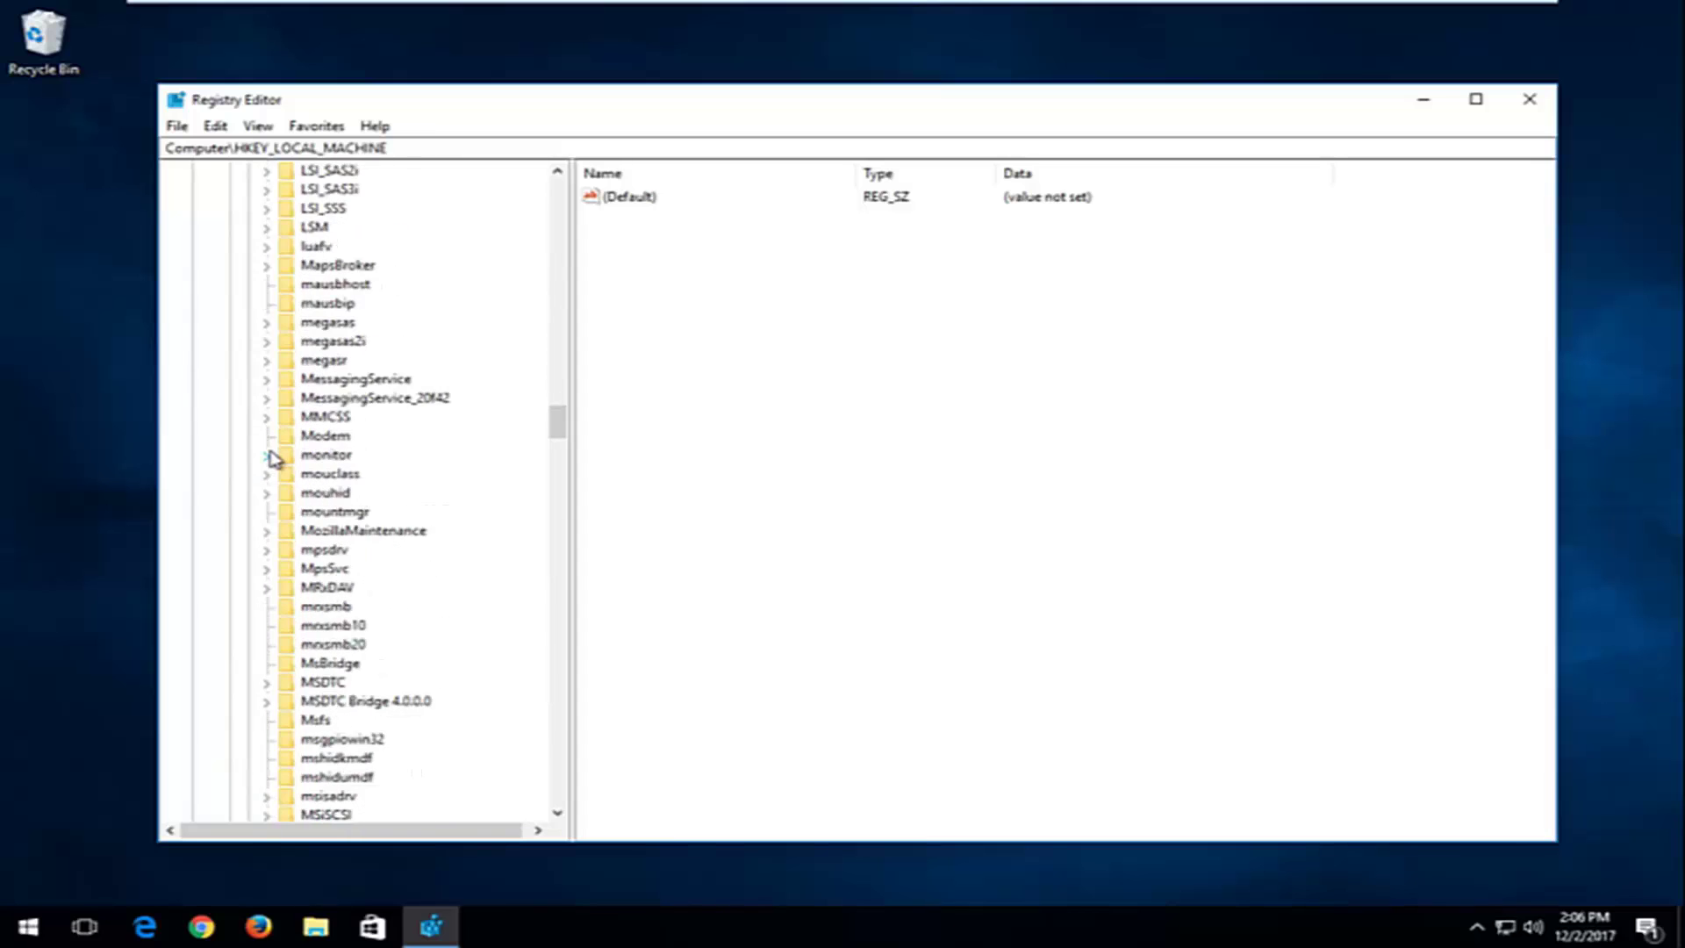
scroll(272, 459, down, 16)
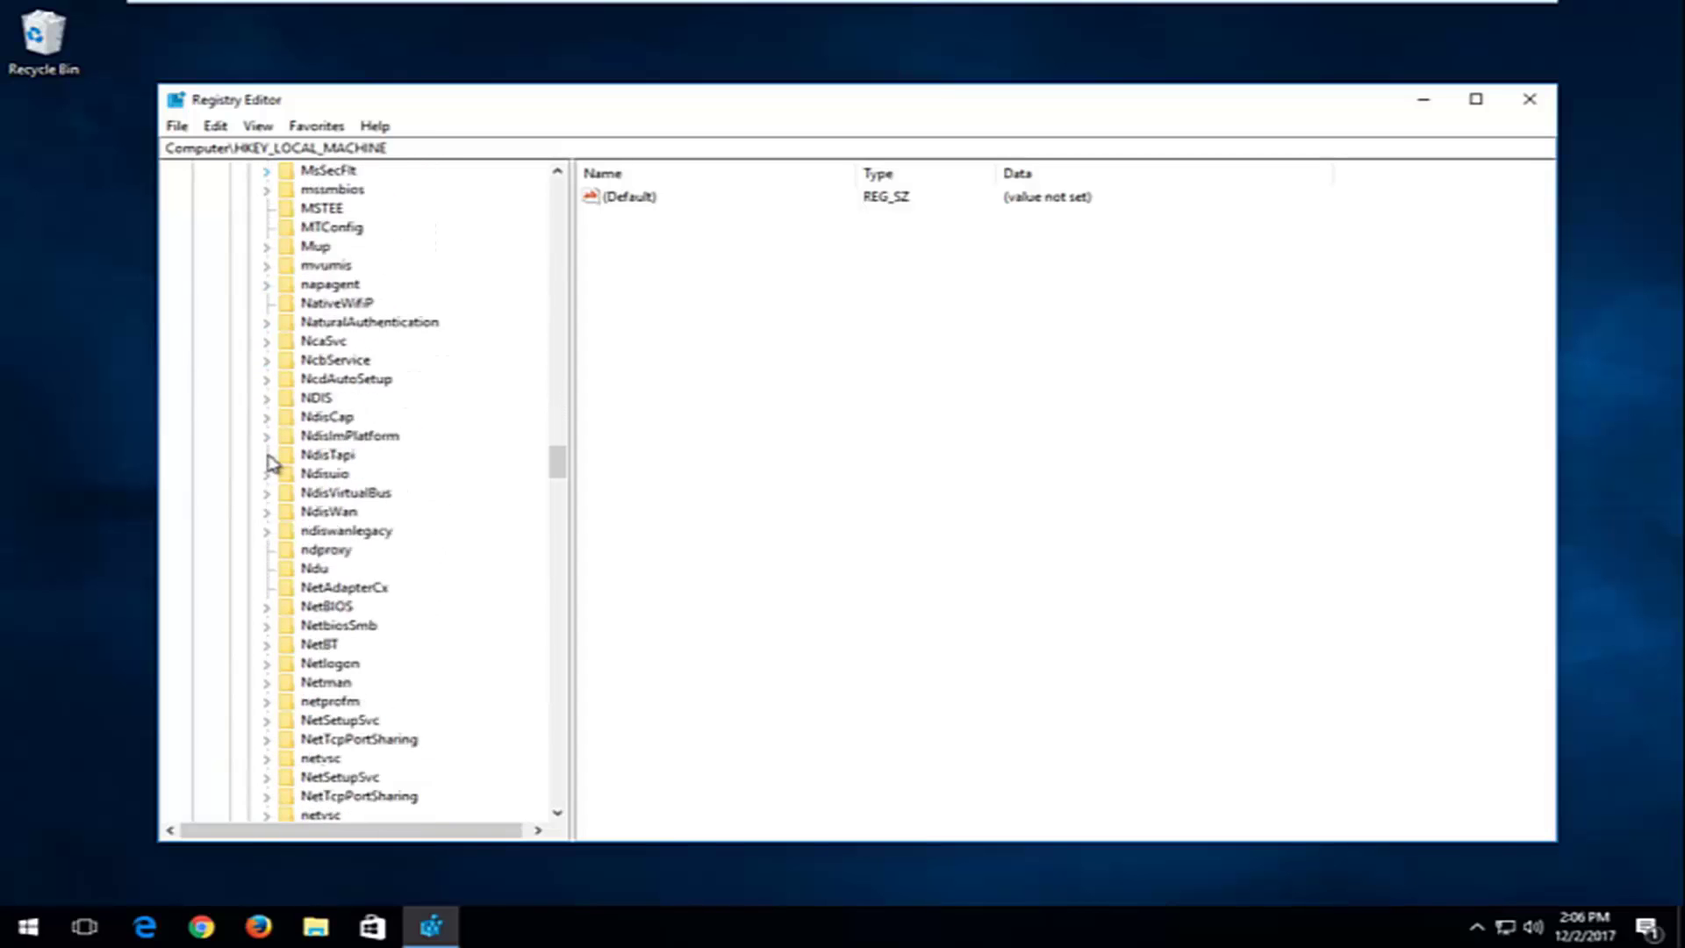
scroll(272, 461, down, 20)
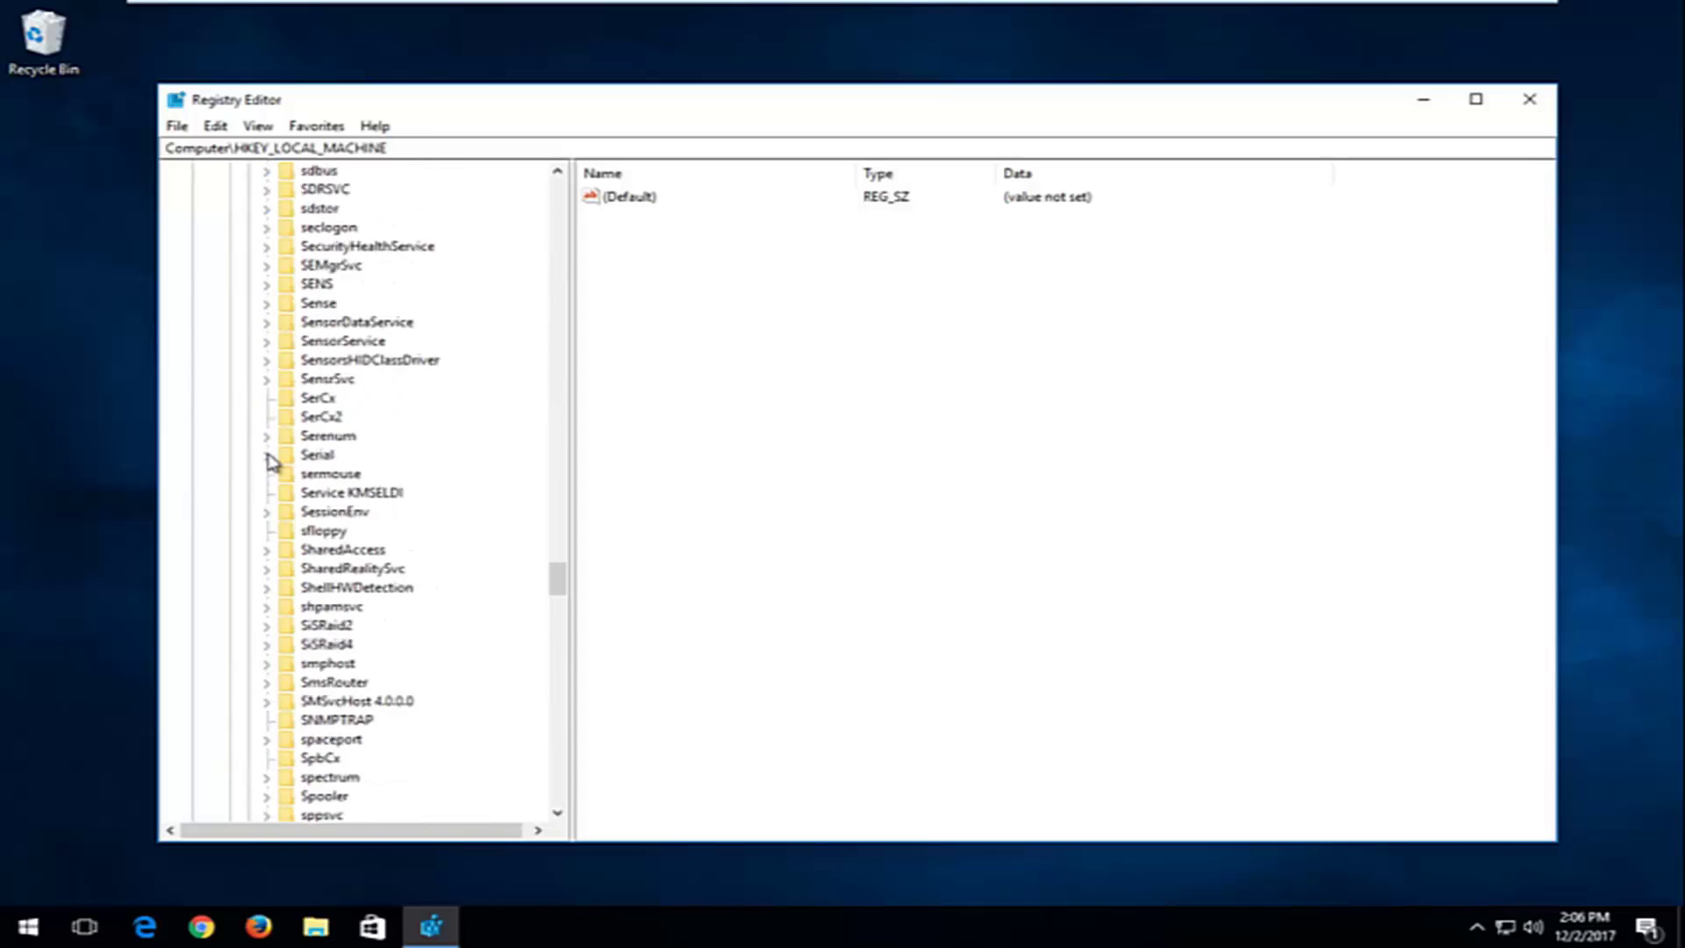
scroll(272, 458, down, 3)
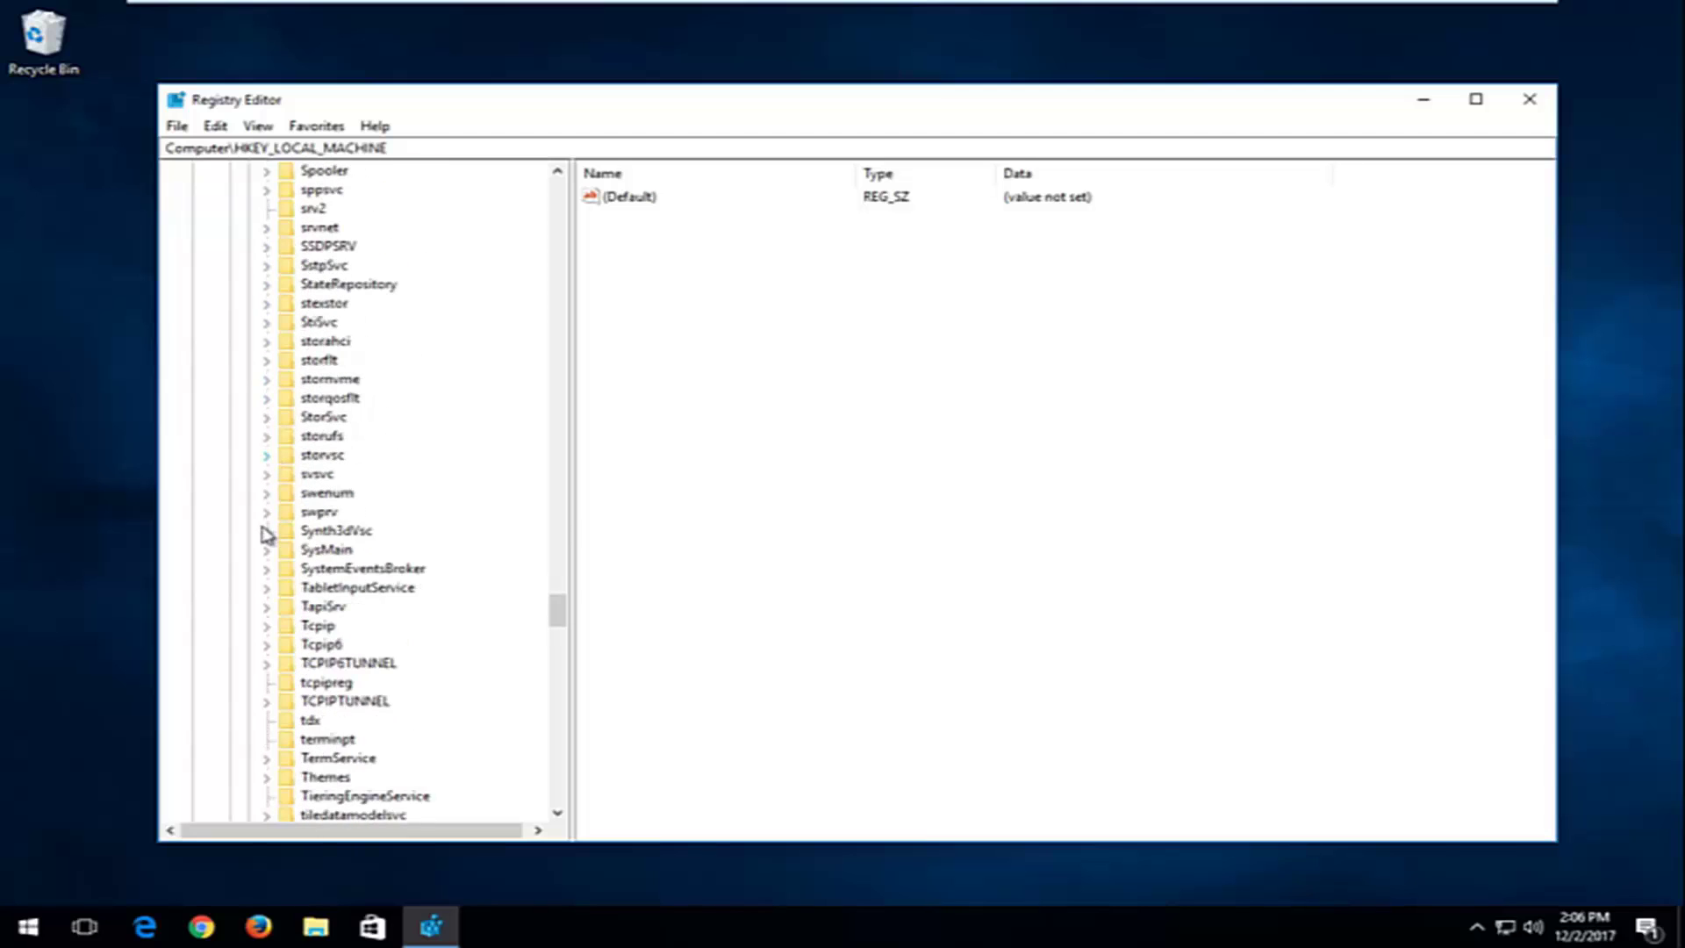
click(311, 628)
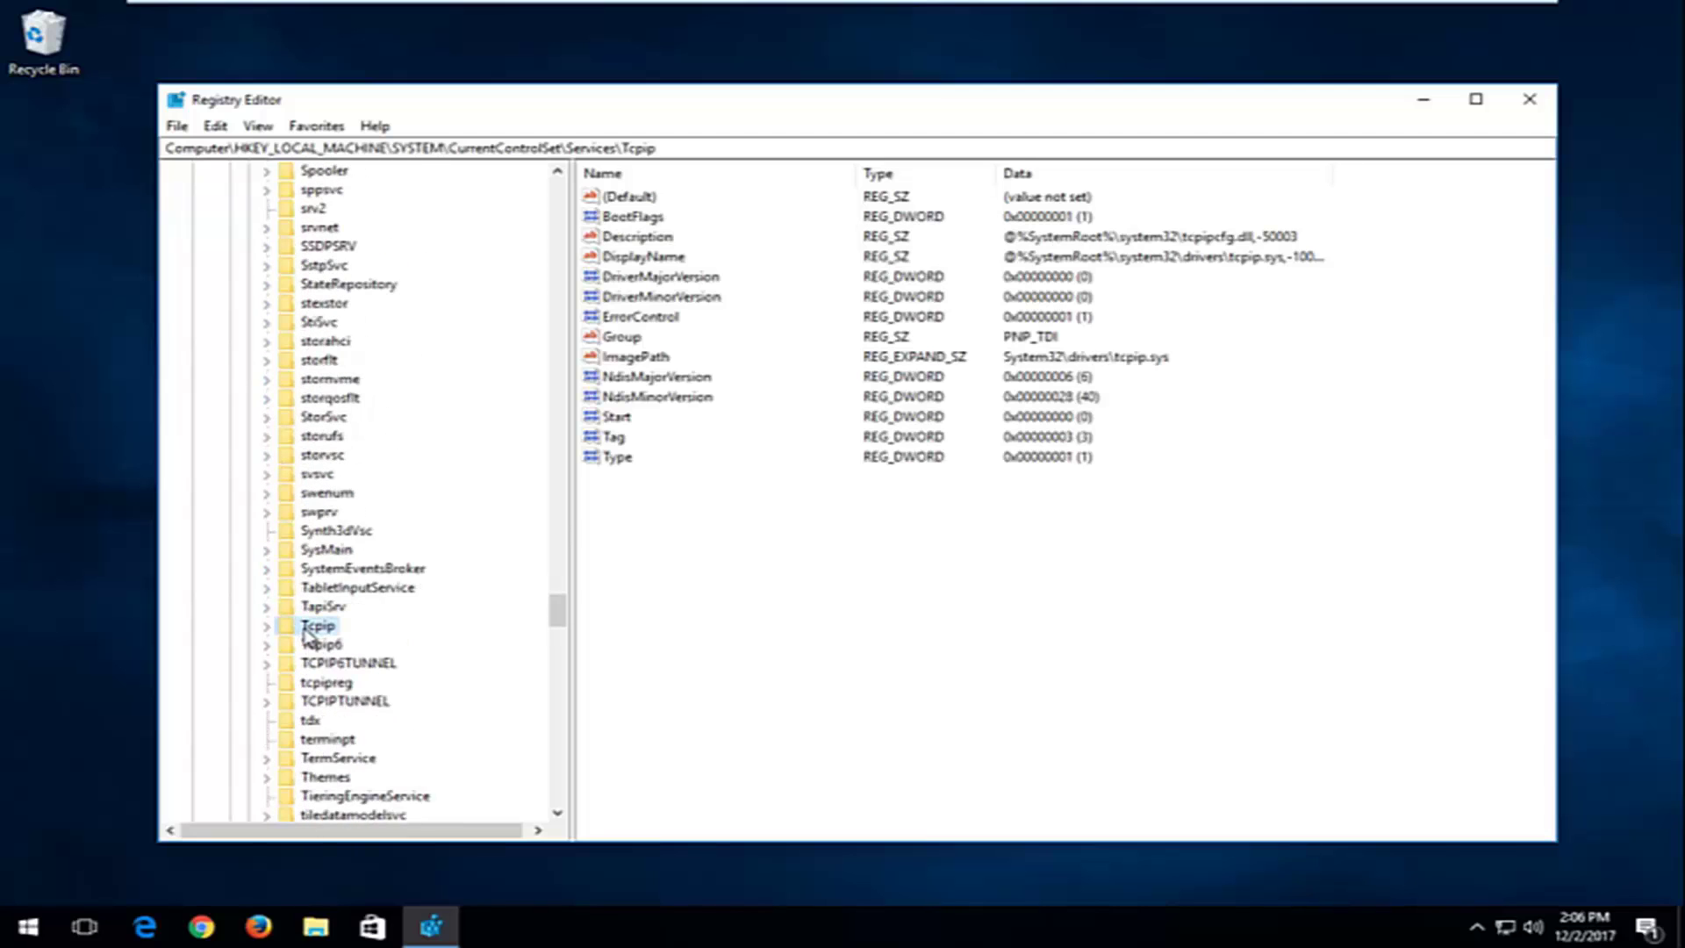
click(267, 627)
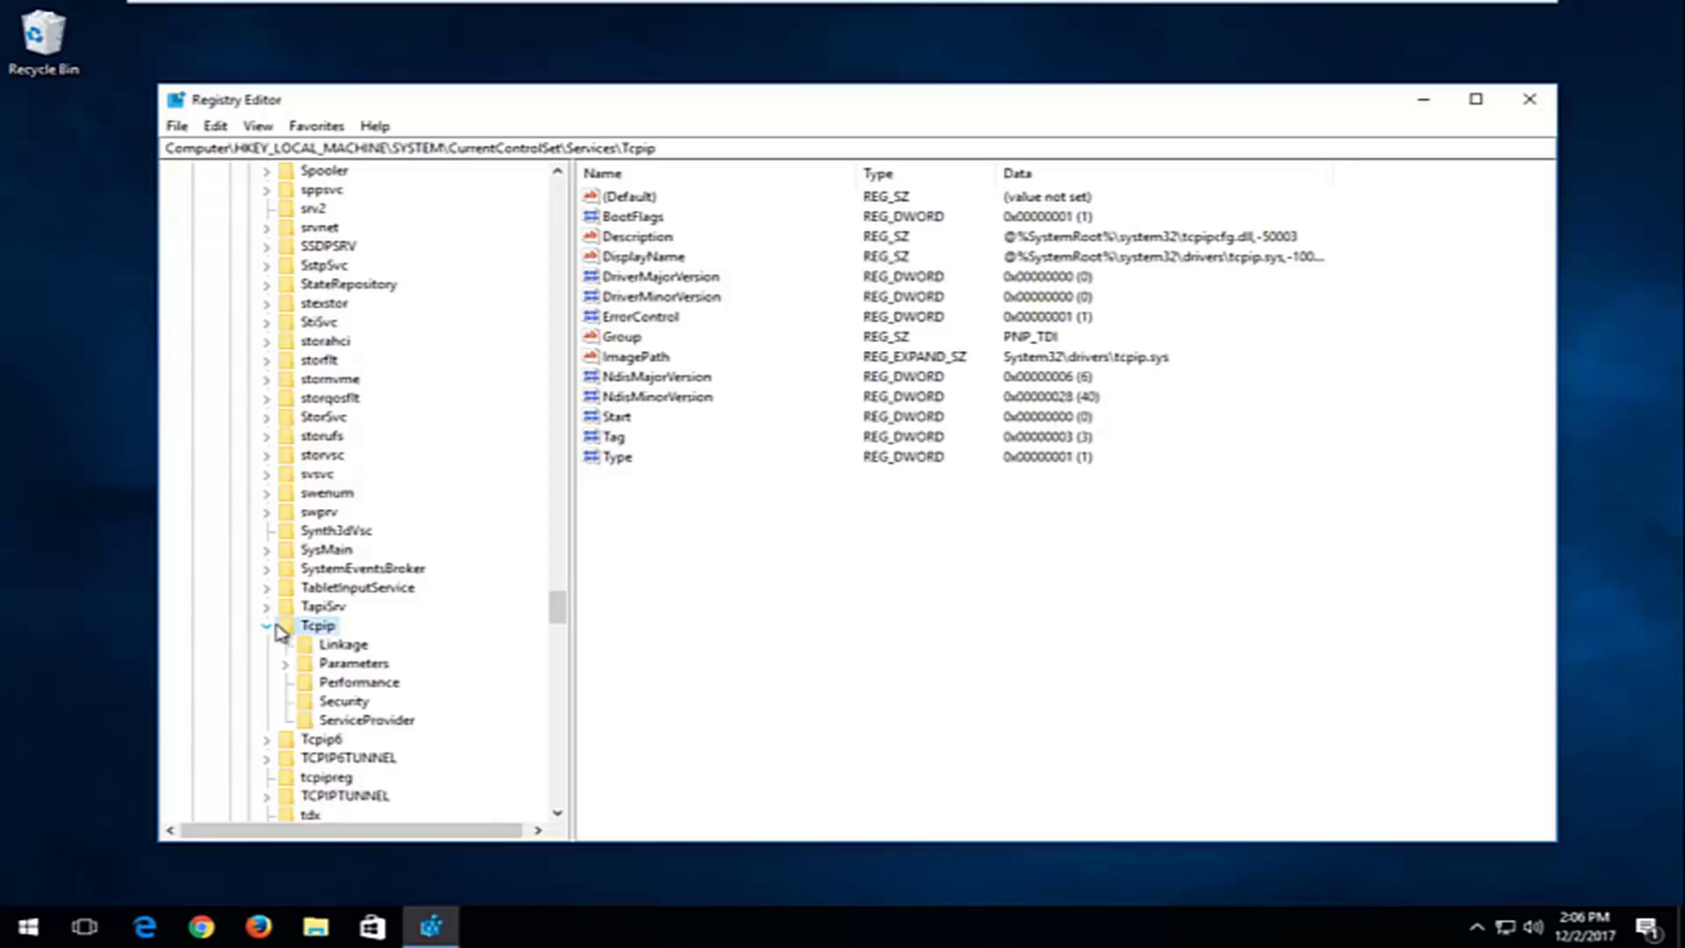
click(346, 664)
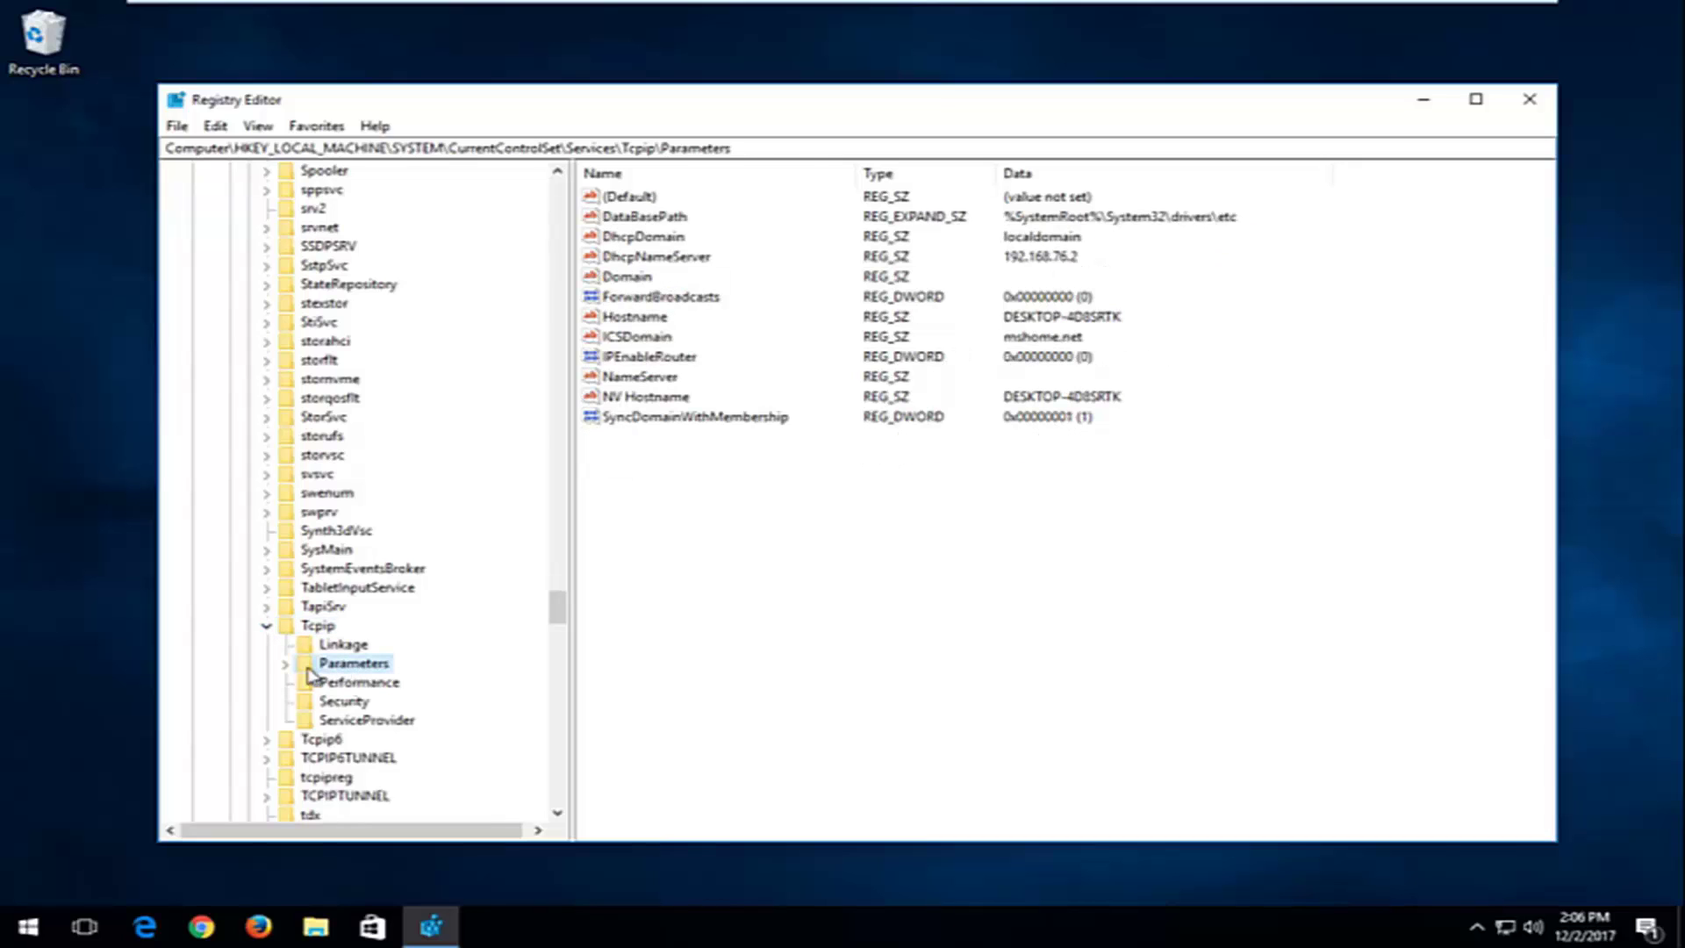
click(284, 664)
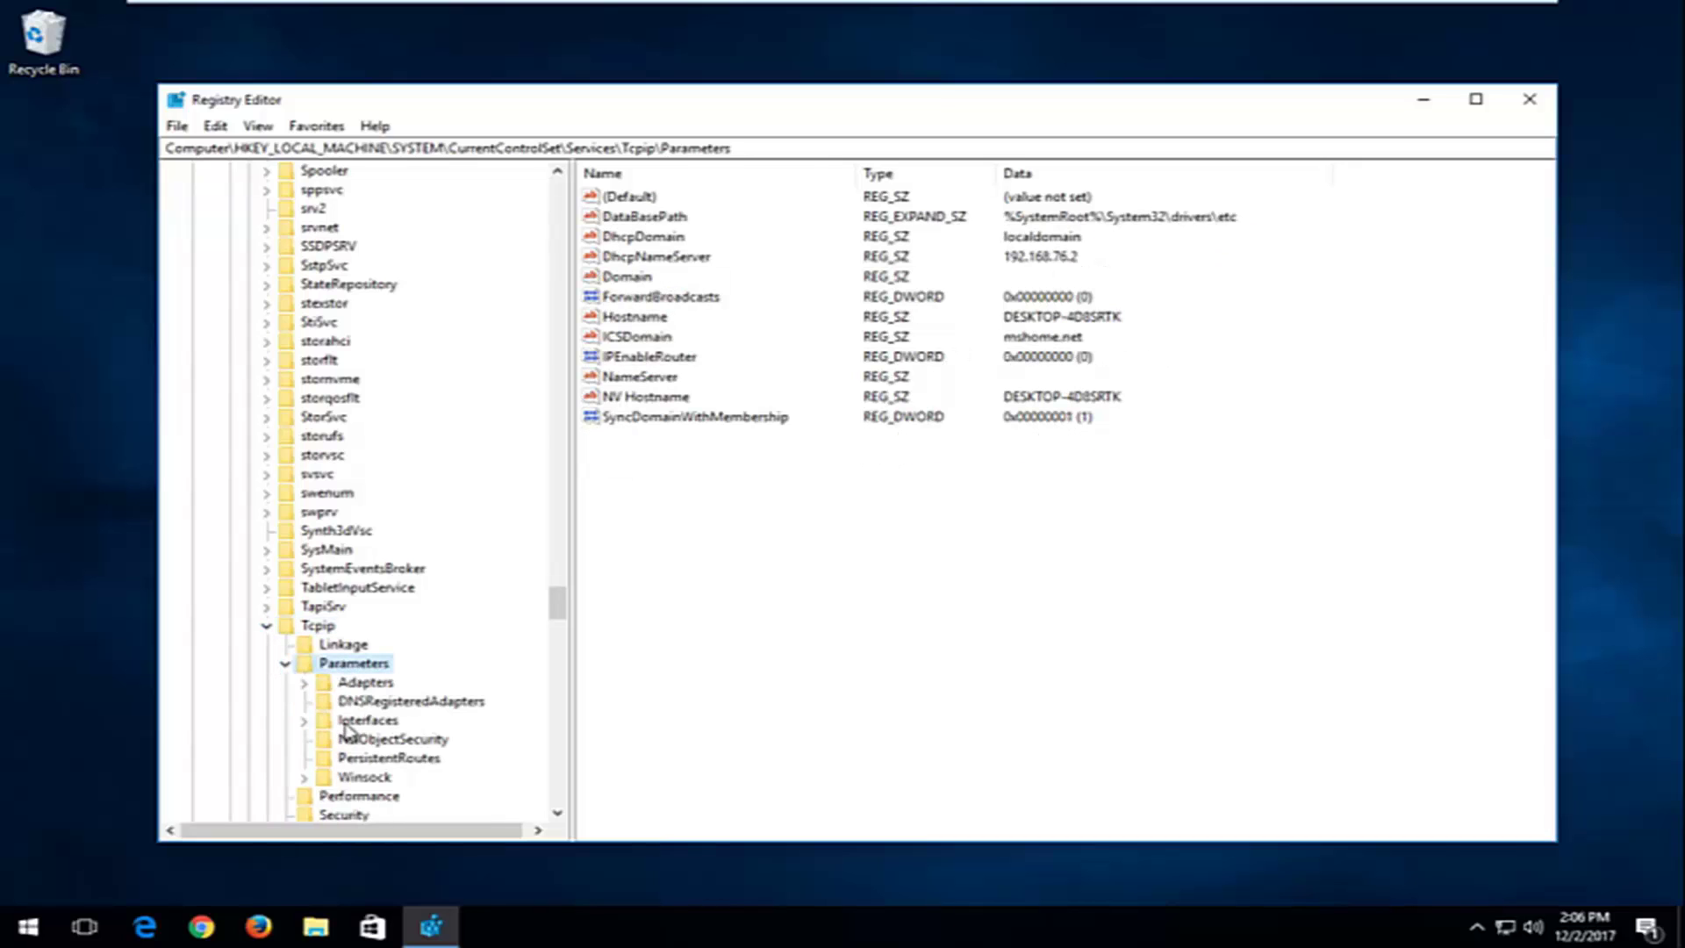
click(344, 721)
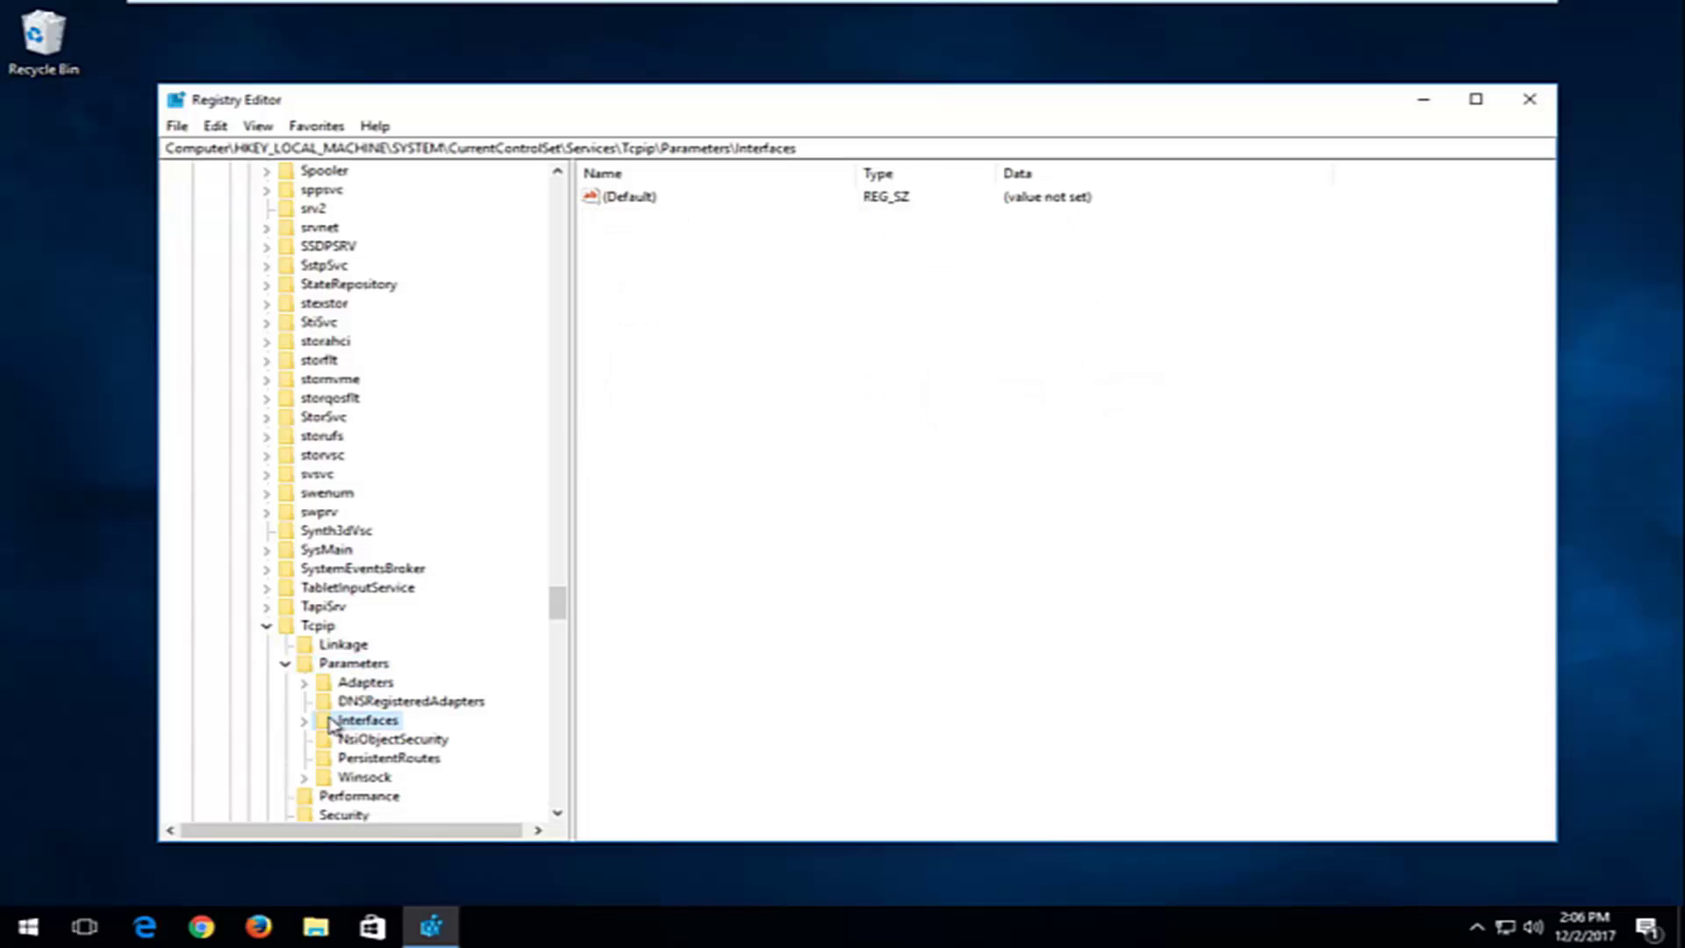
click(304, 721)
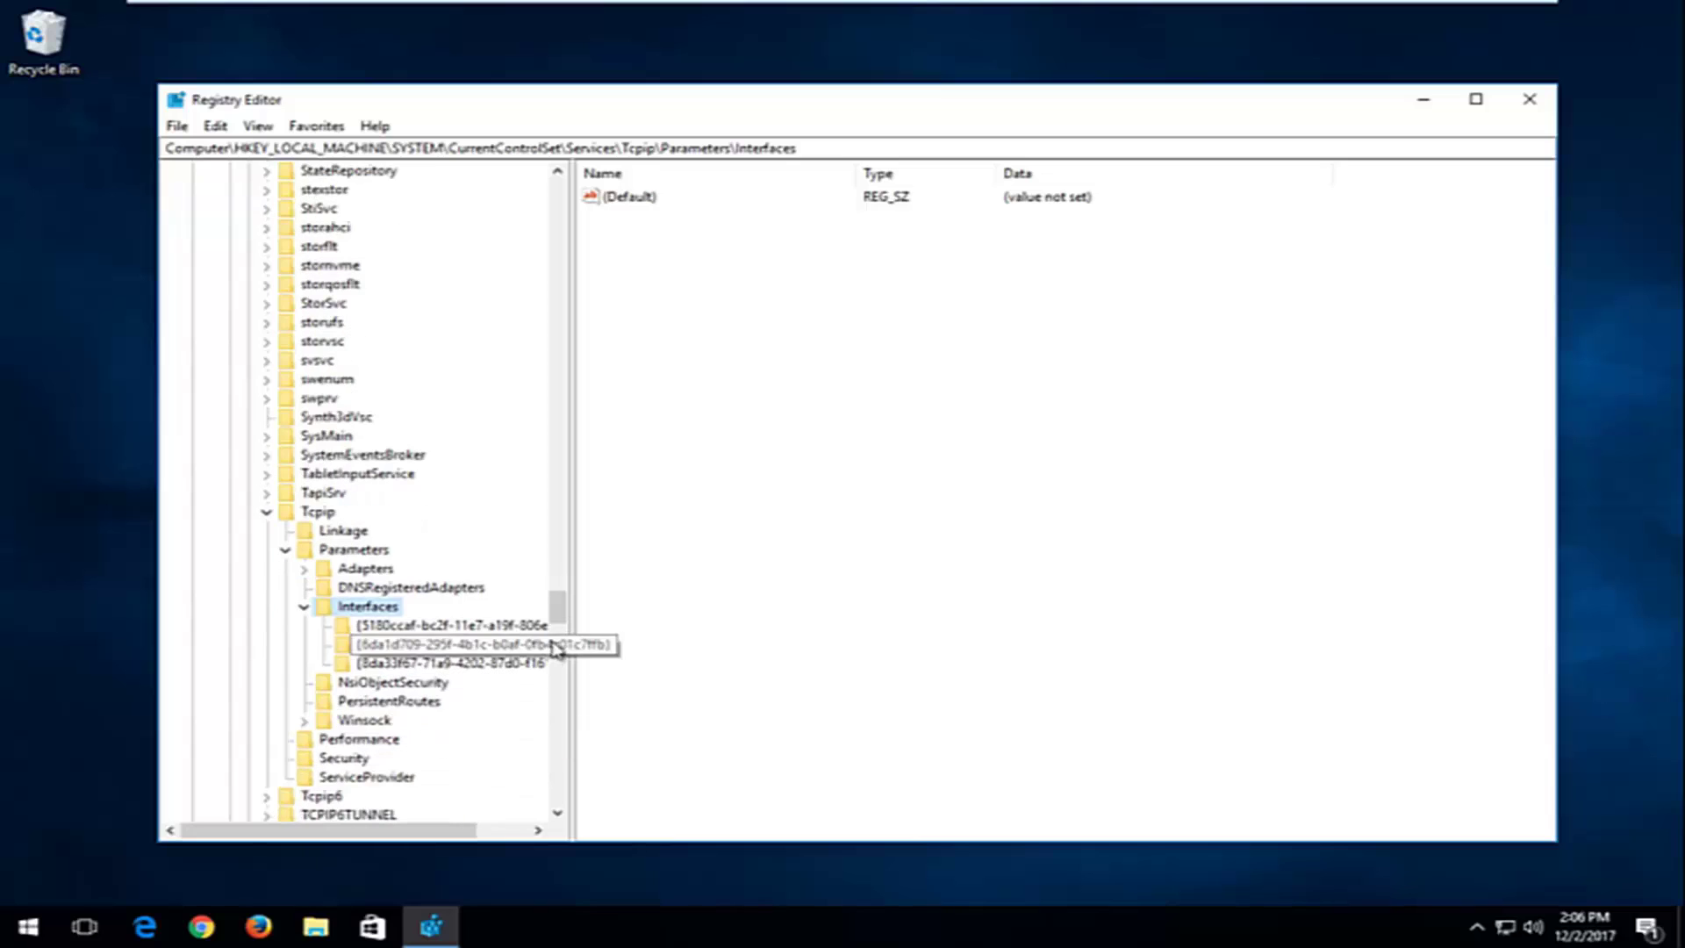
Widen the tree and open the {6da1d709-…} interface key holding the DHCP values
drag(574, 640, 643, 633)
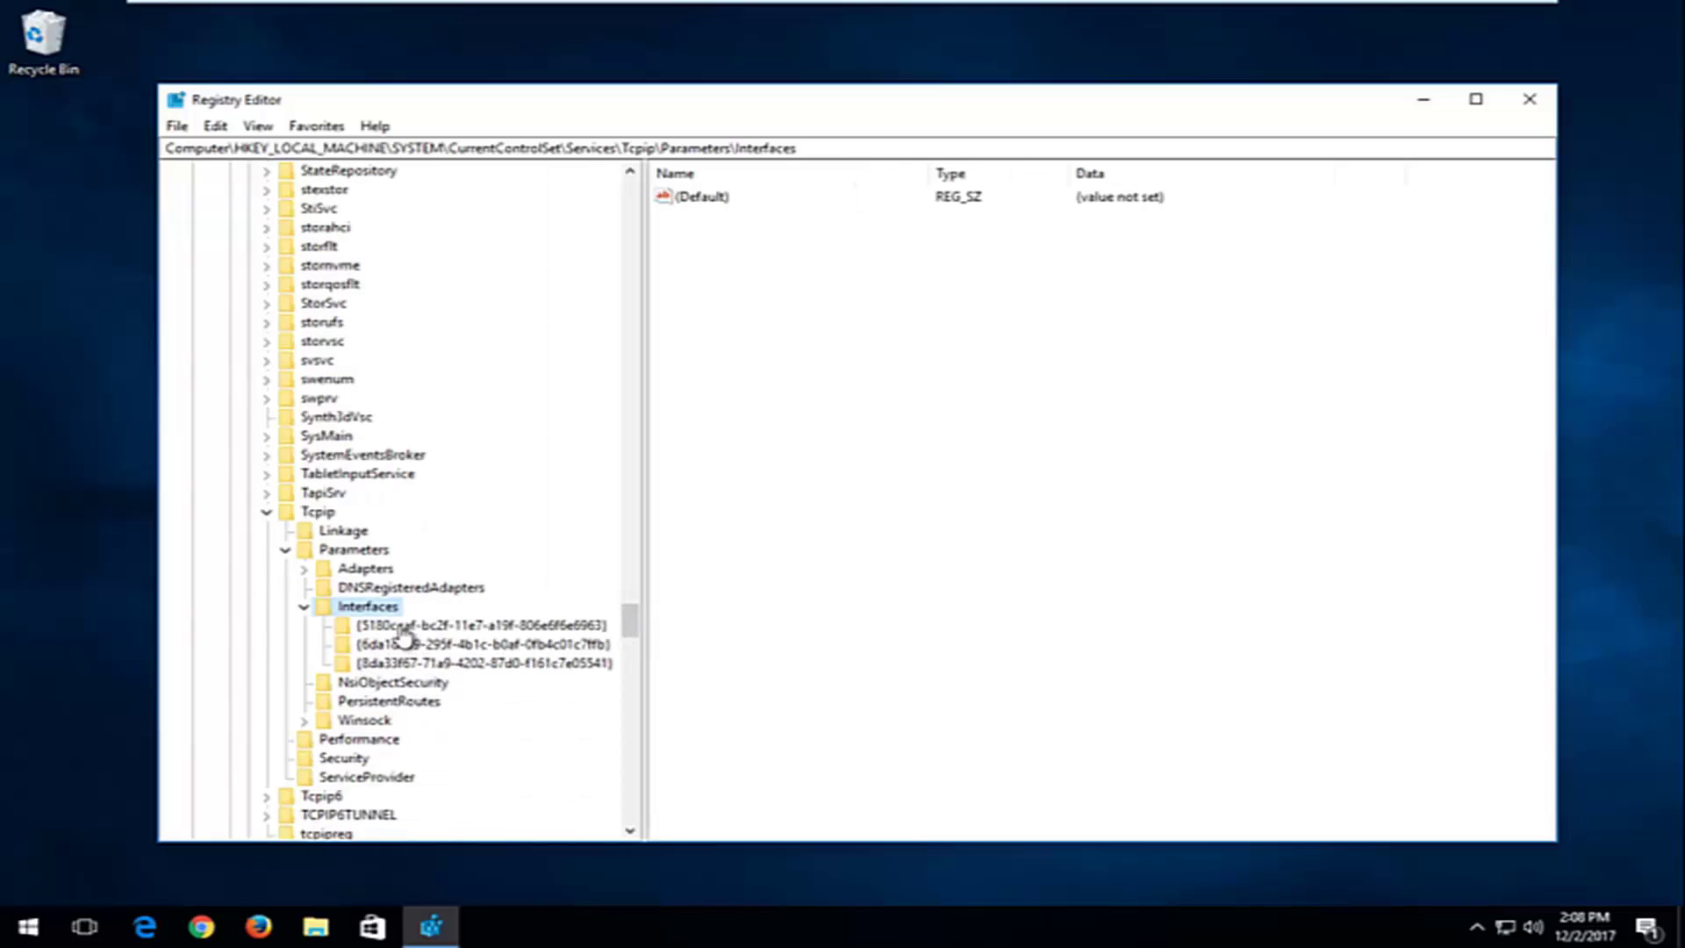
key(Down)
key(Down)
key(Down)
key(Up)
key(Up)
key(Down)
key(Down)
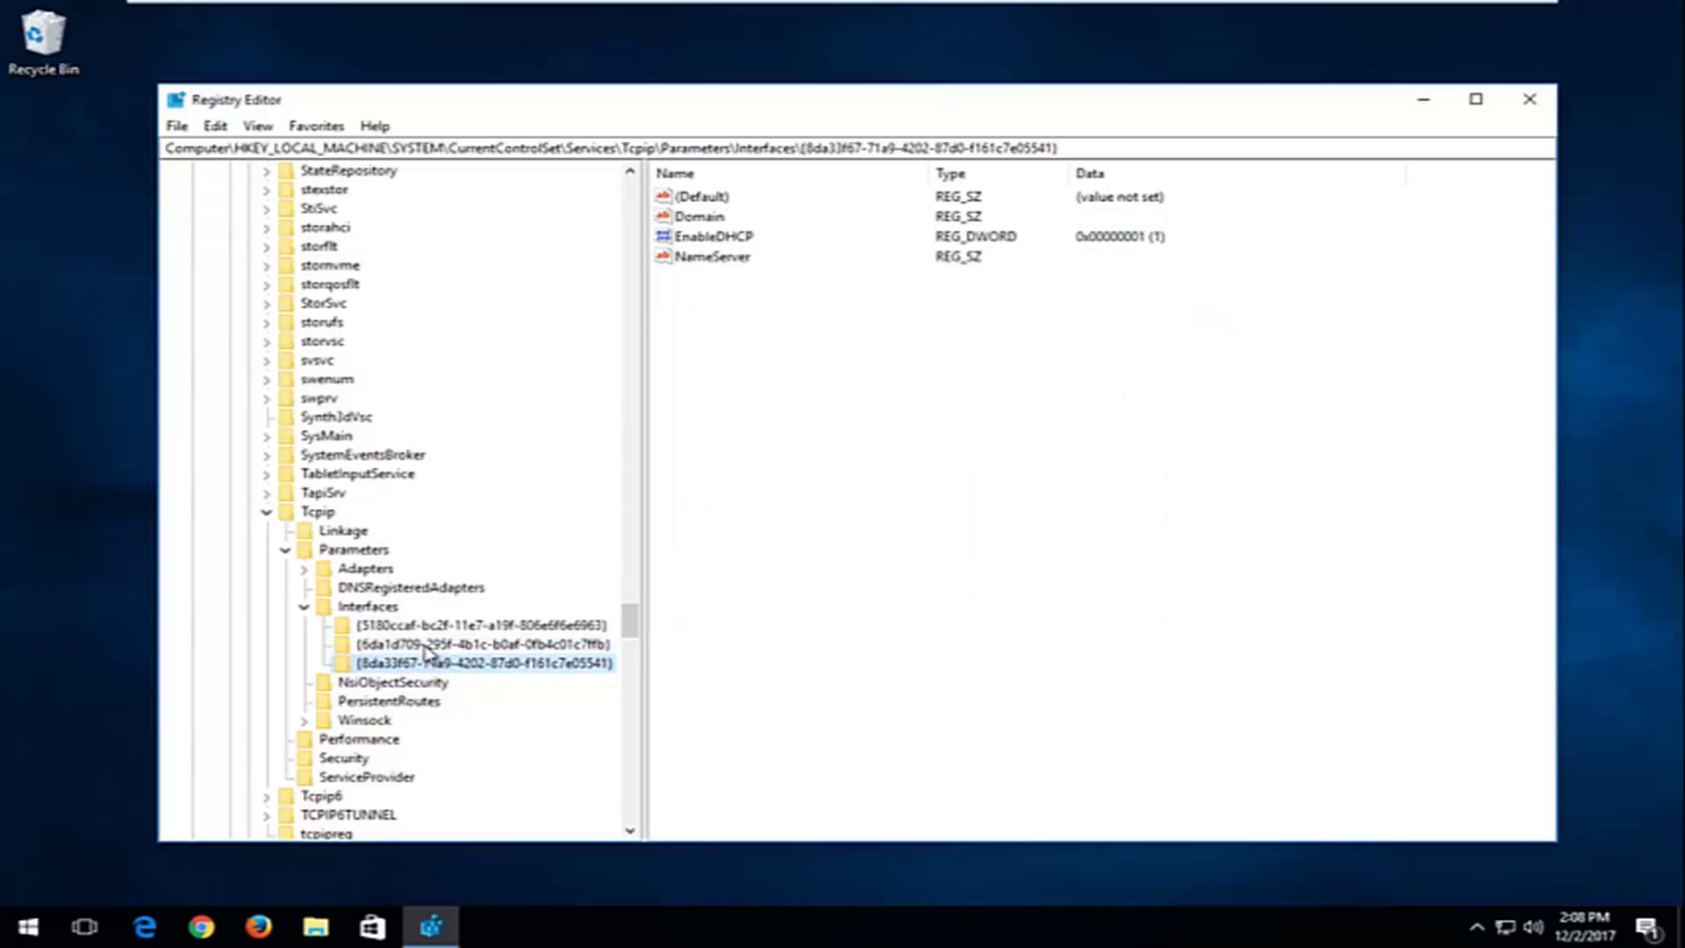
key(Up)
key(Up)
key(Down)
key(Down)
click(491, 644)
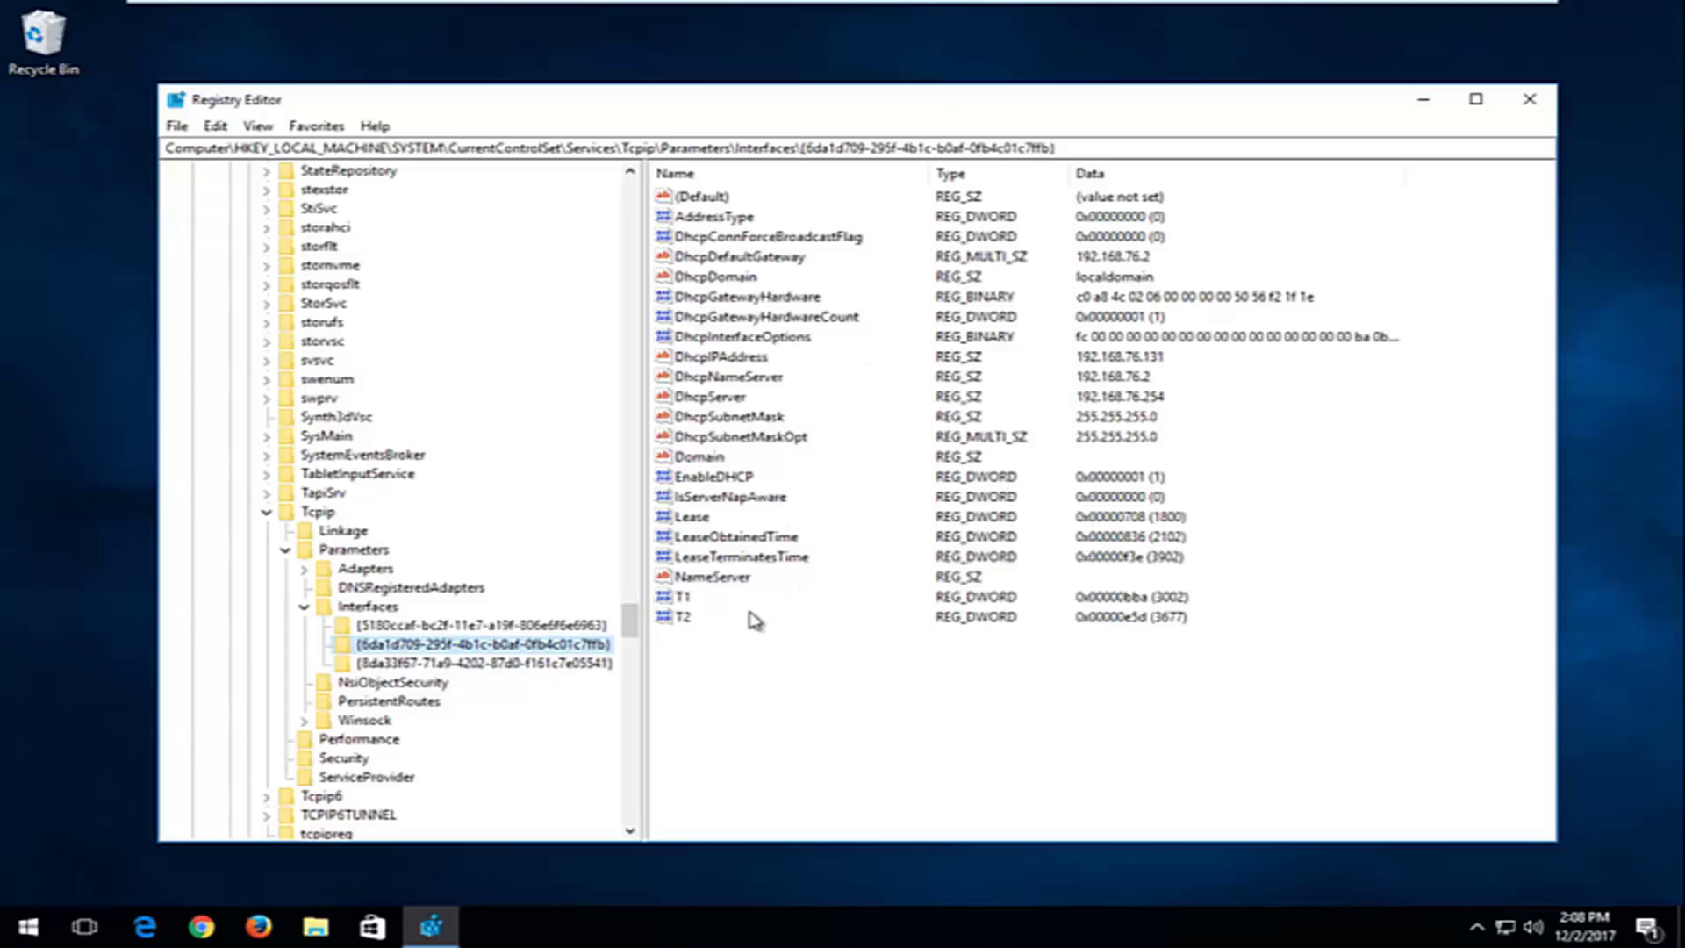
Add a DWORD (32-bit) value named TCPackFrequency to the interface key
right_click(732, 691)
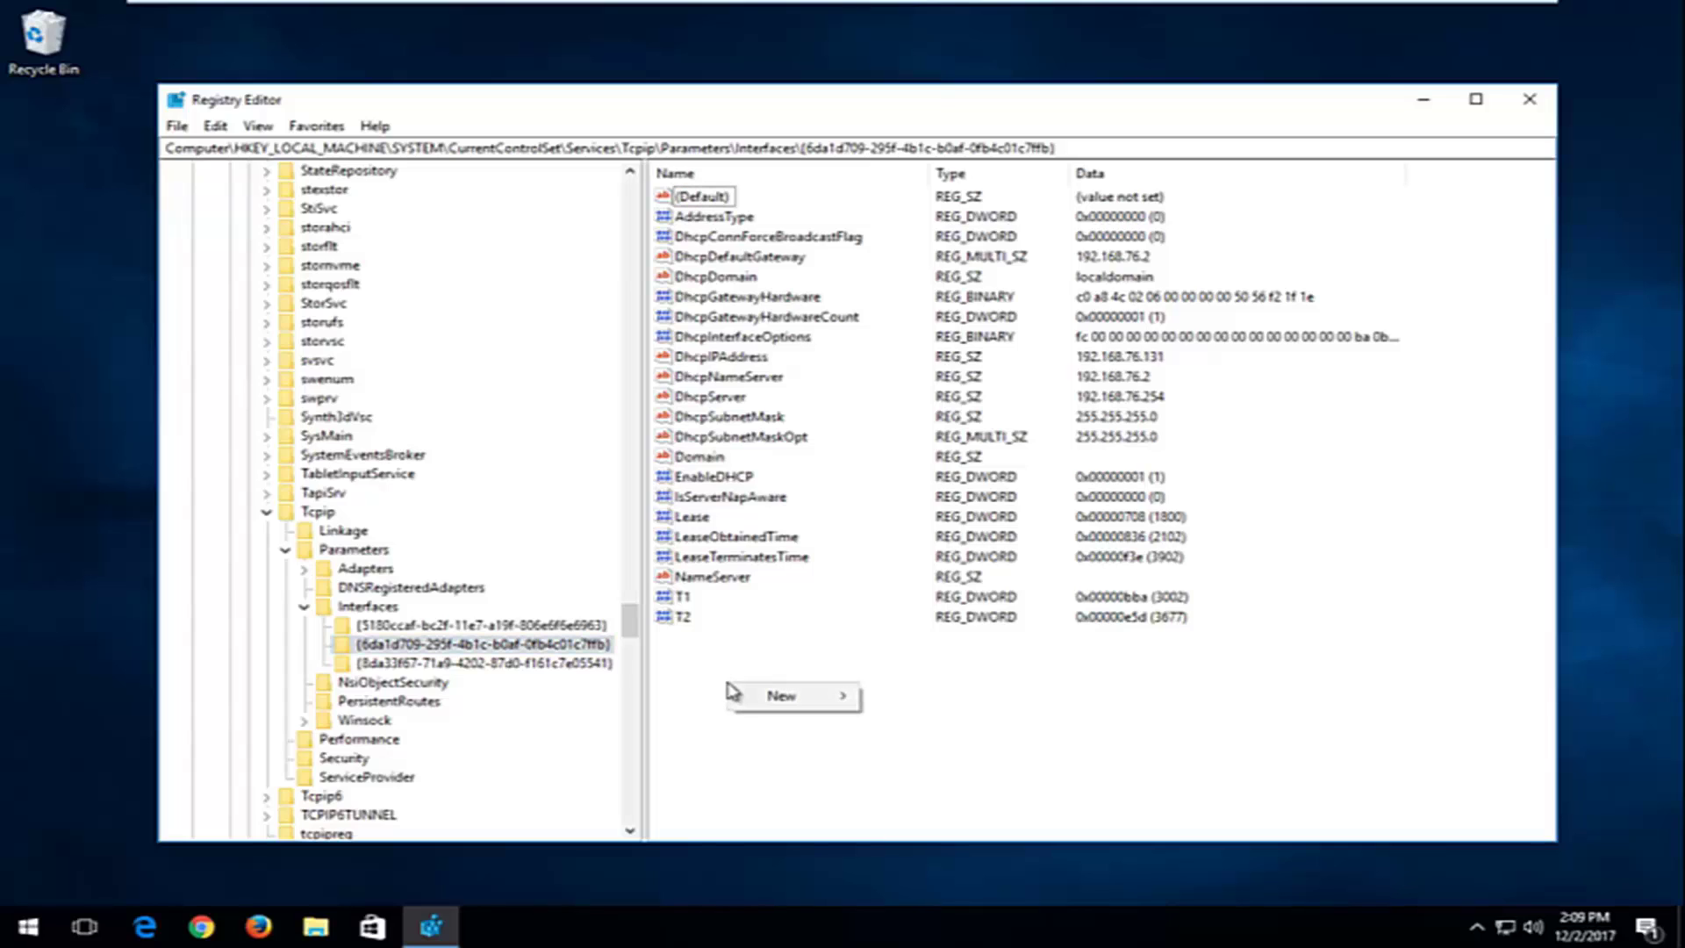
mouse_move(770, 697)
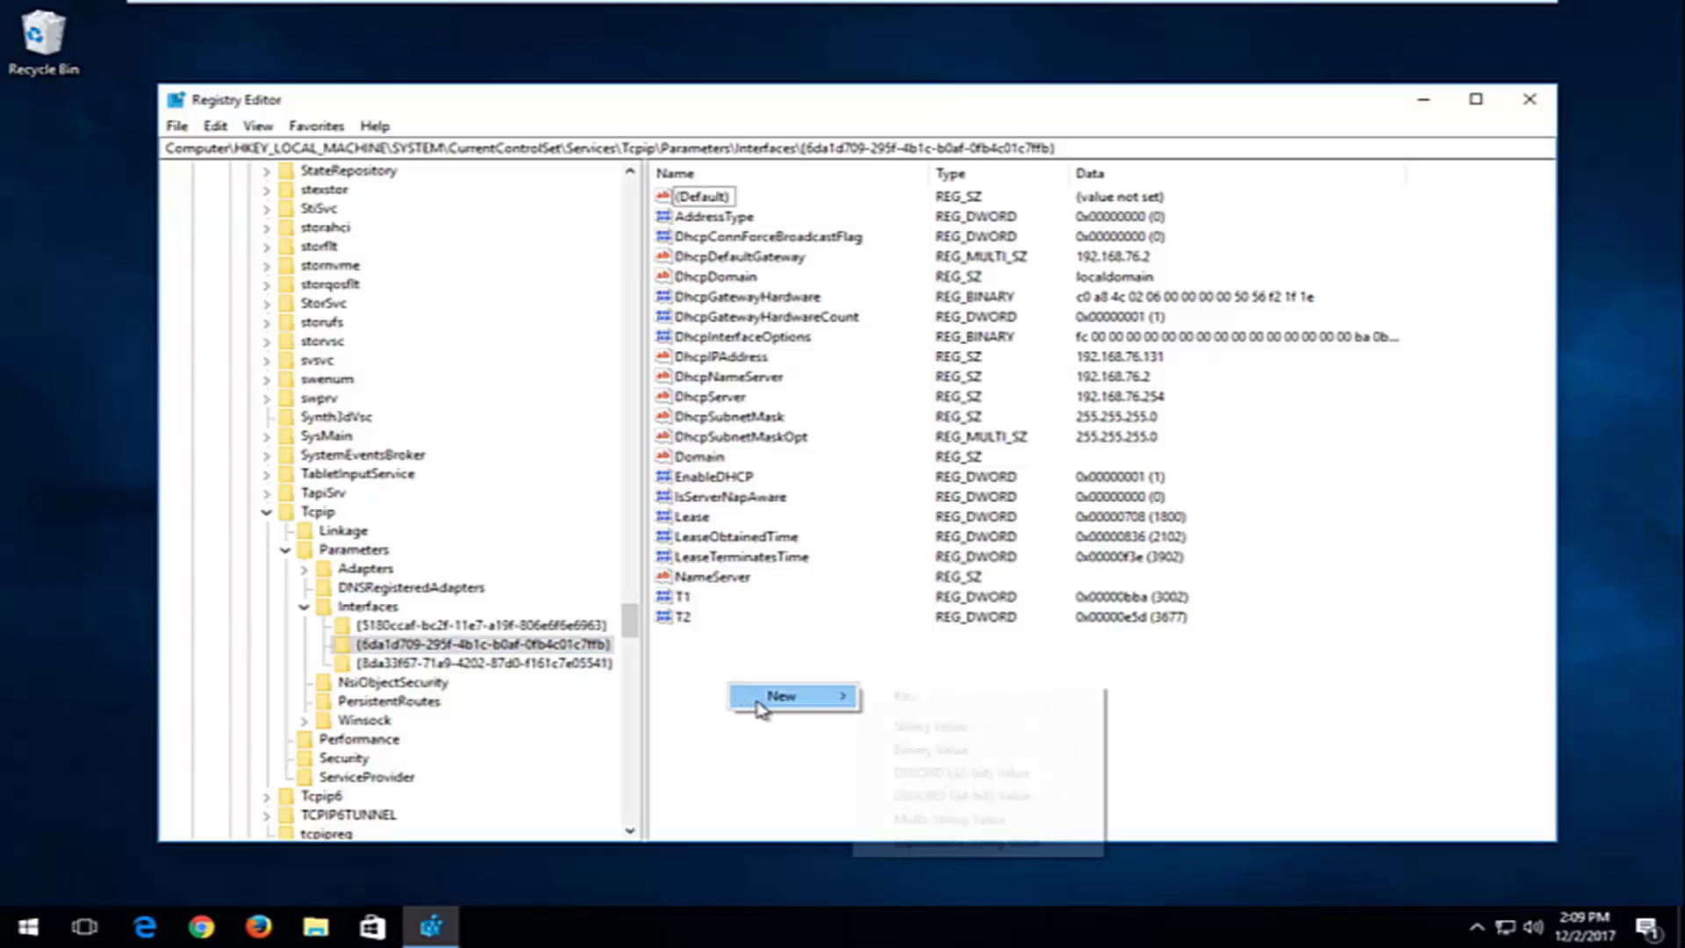
click(930, 774)
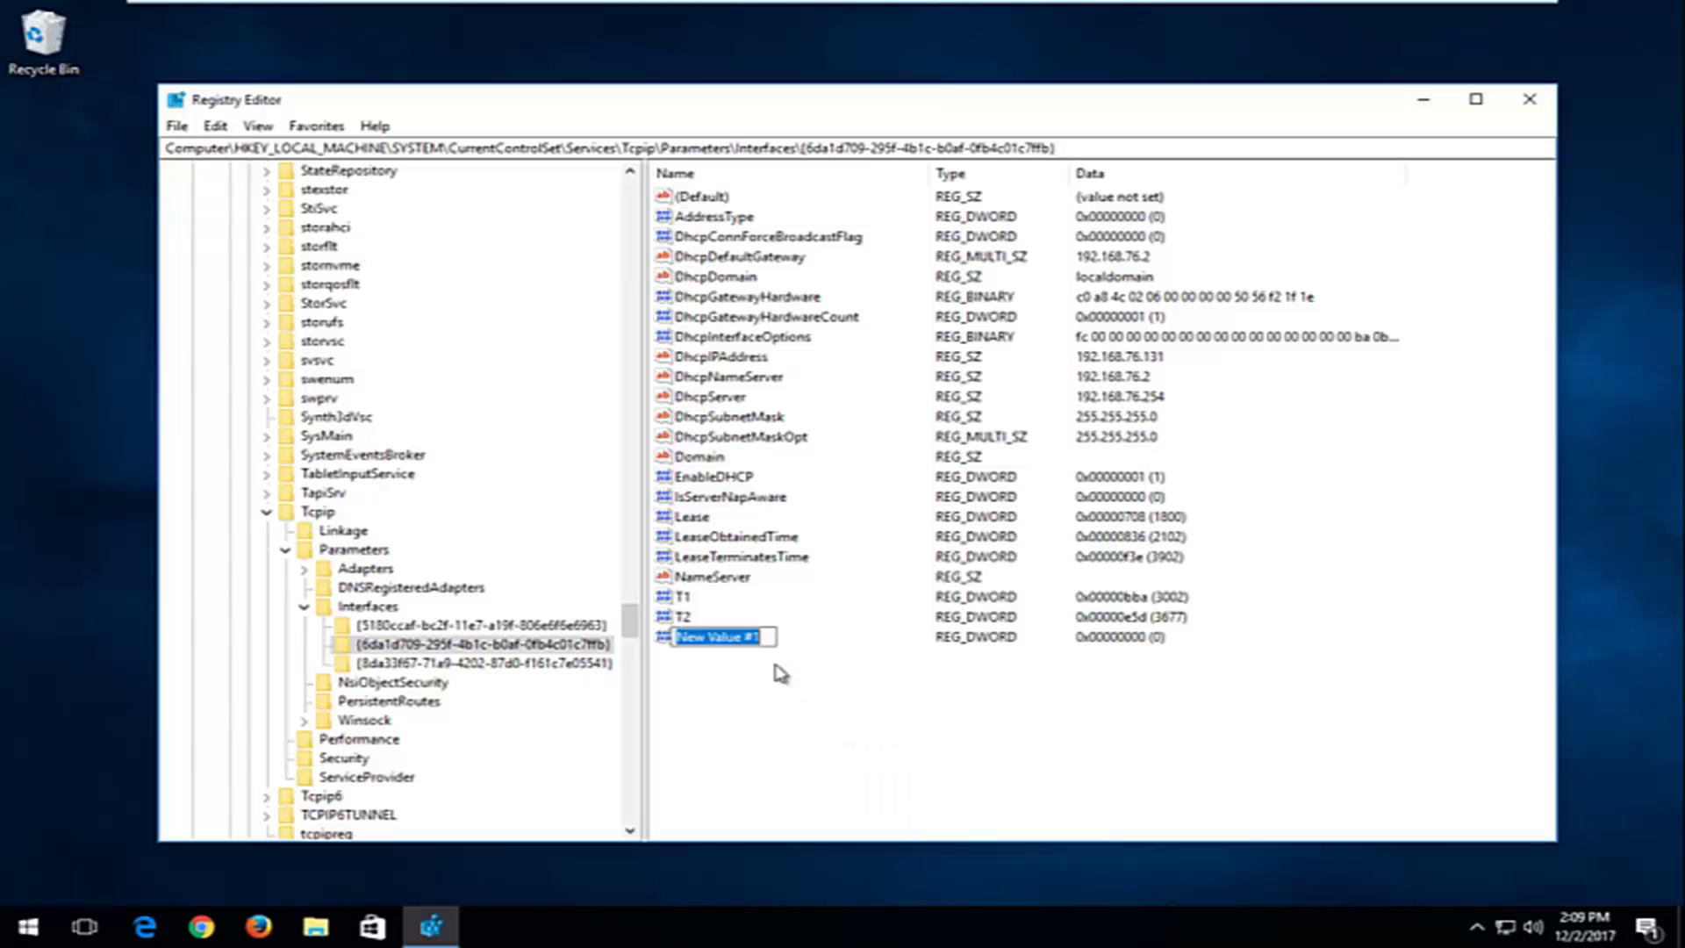
text(TC)
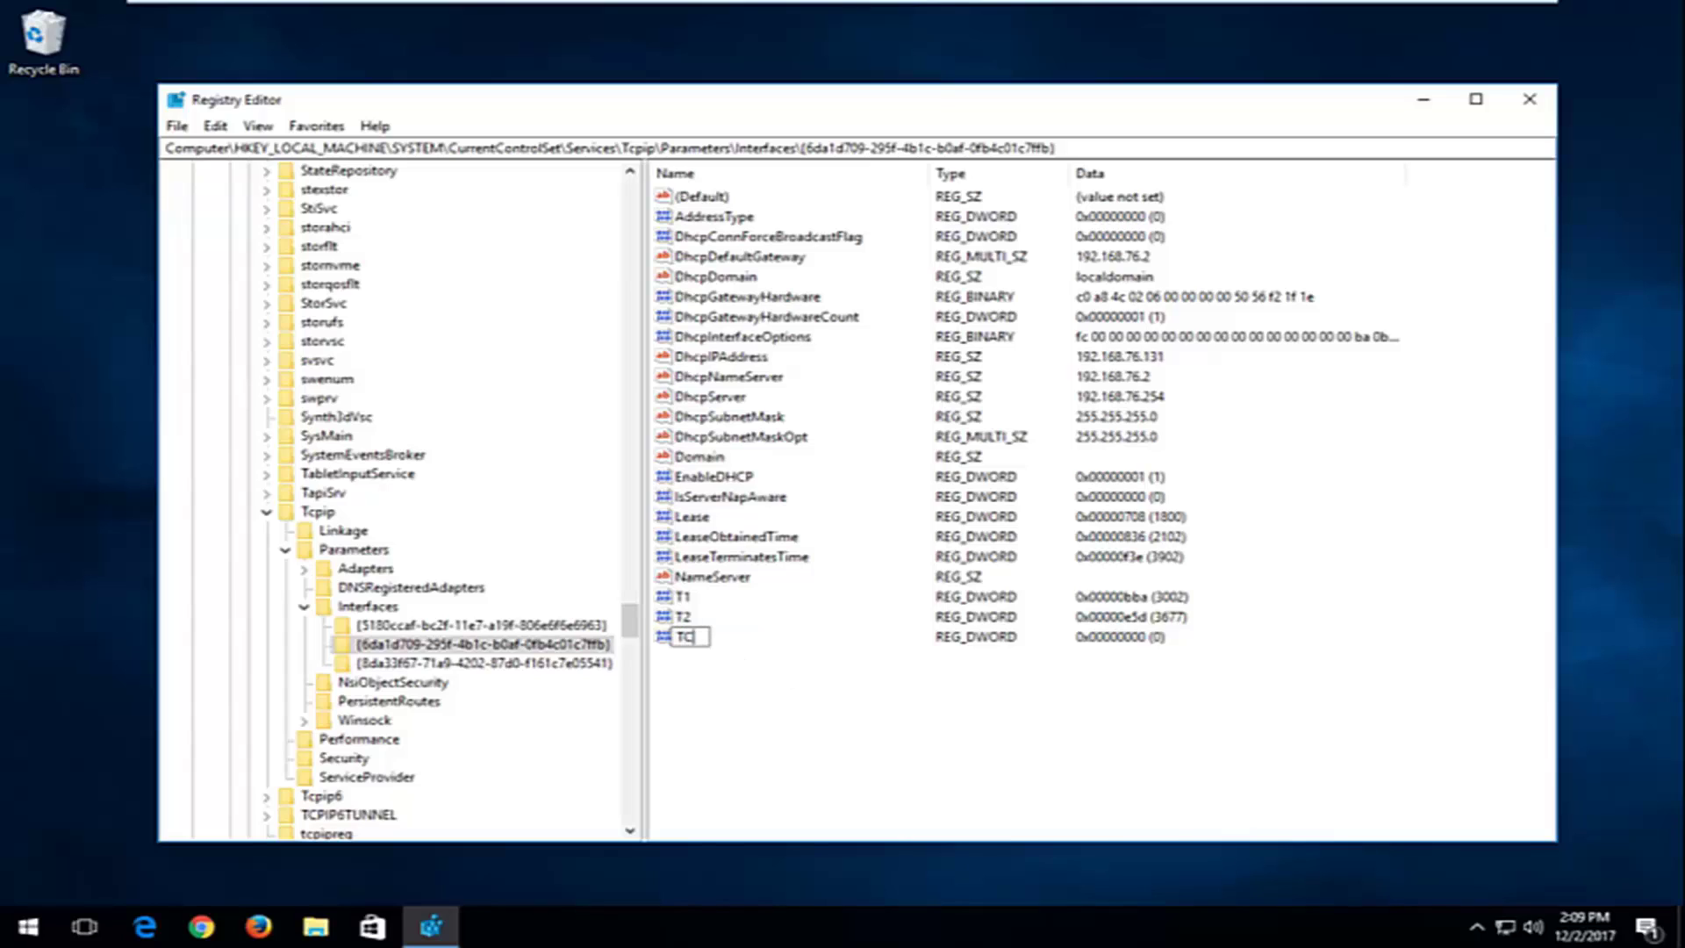
text(Pack)
text(Frequency)
key(Return)
click(764, 672)
Add a second DWORD (32-bit) value named TCPNoDelay below TCPackFrequency
right_click(727, 659)
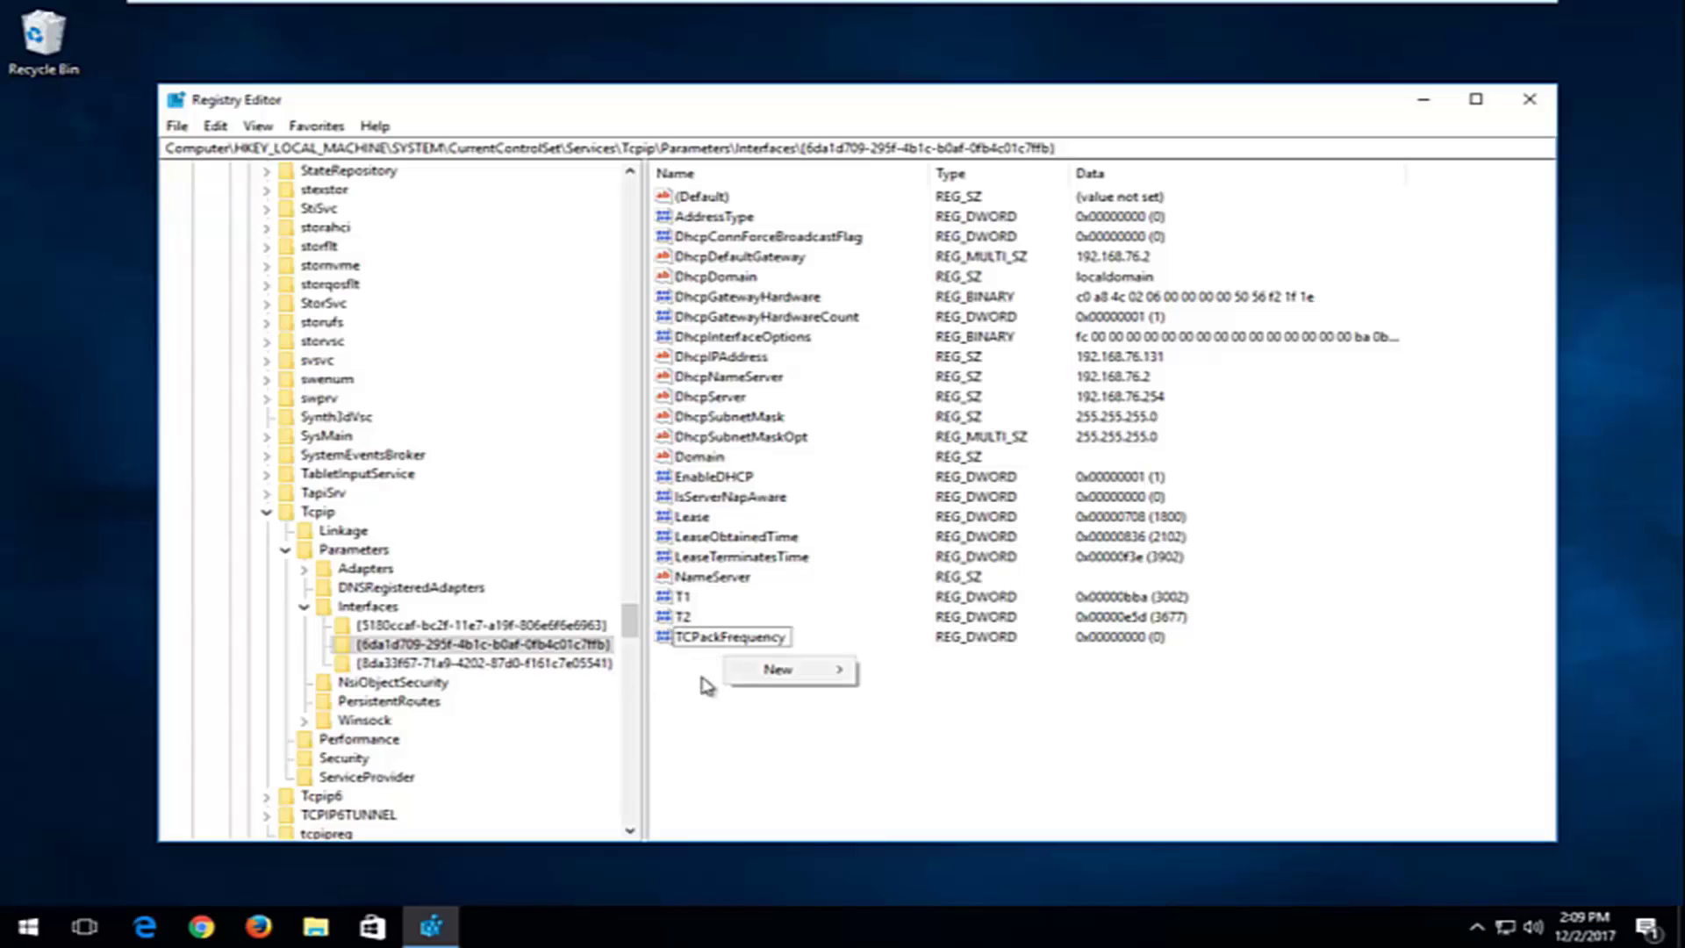
mouse_move(813, 676)
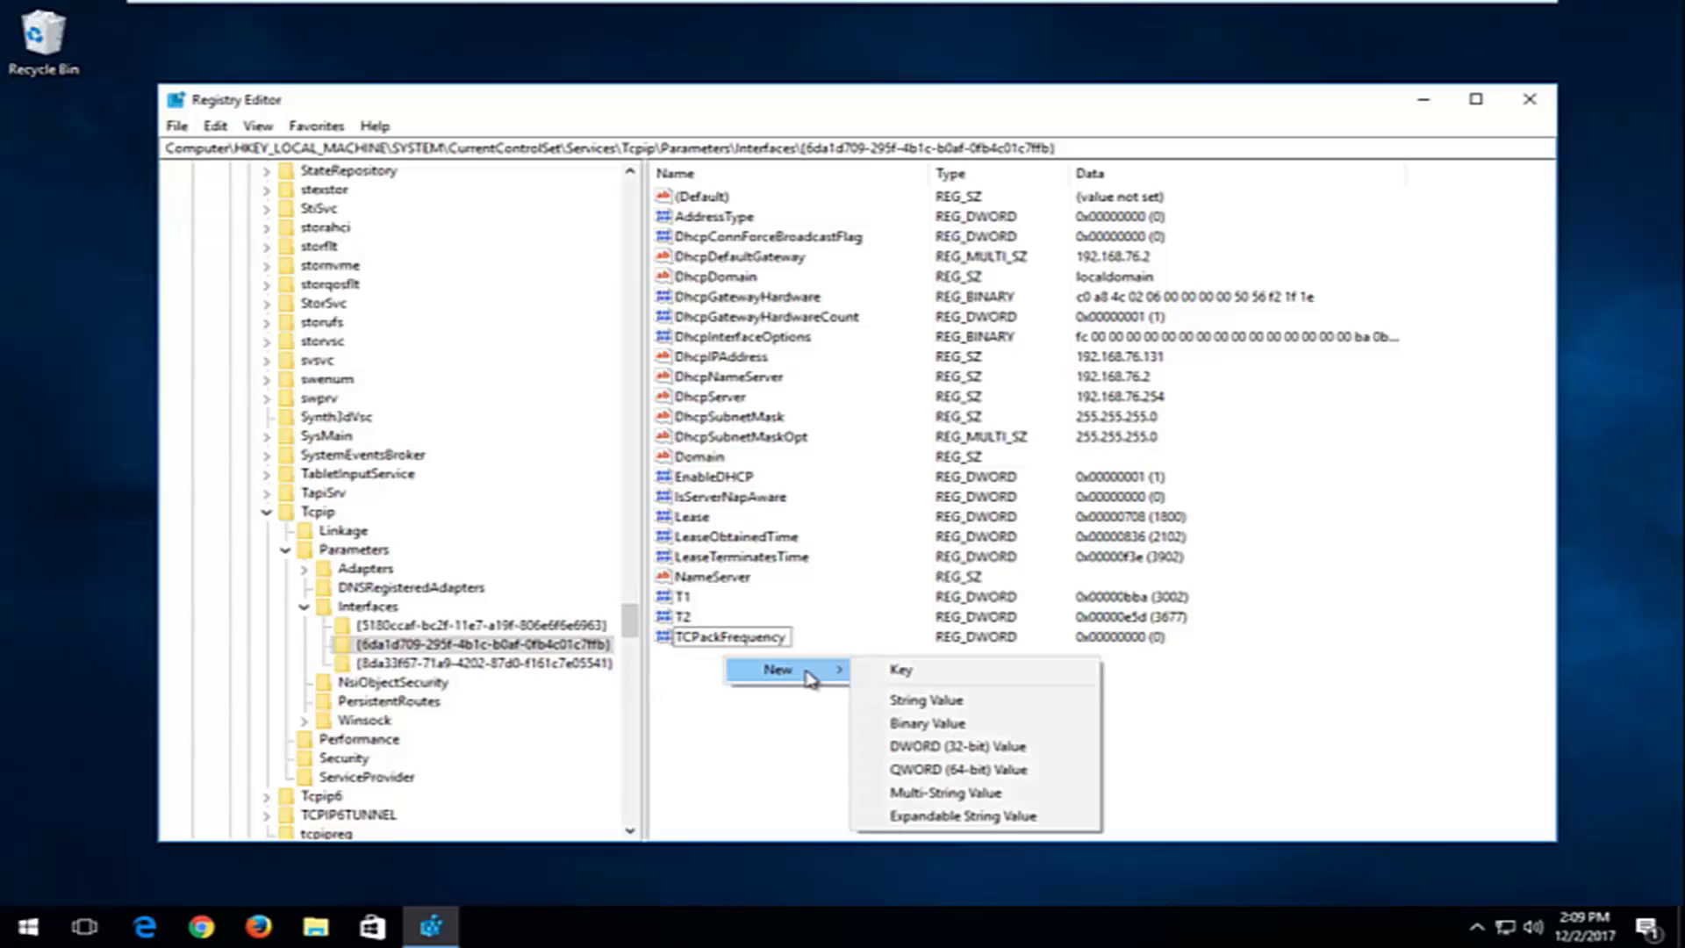
click(932, 751)
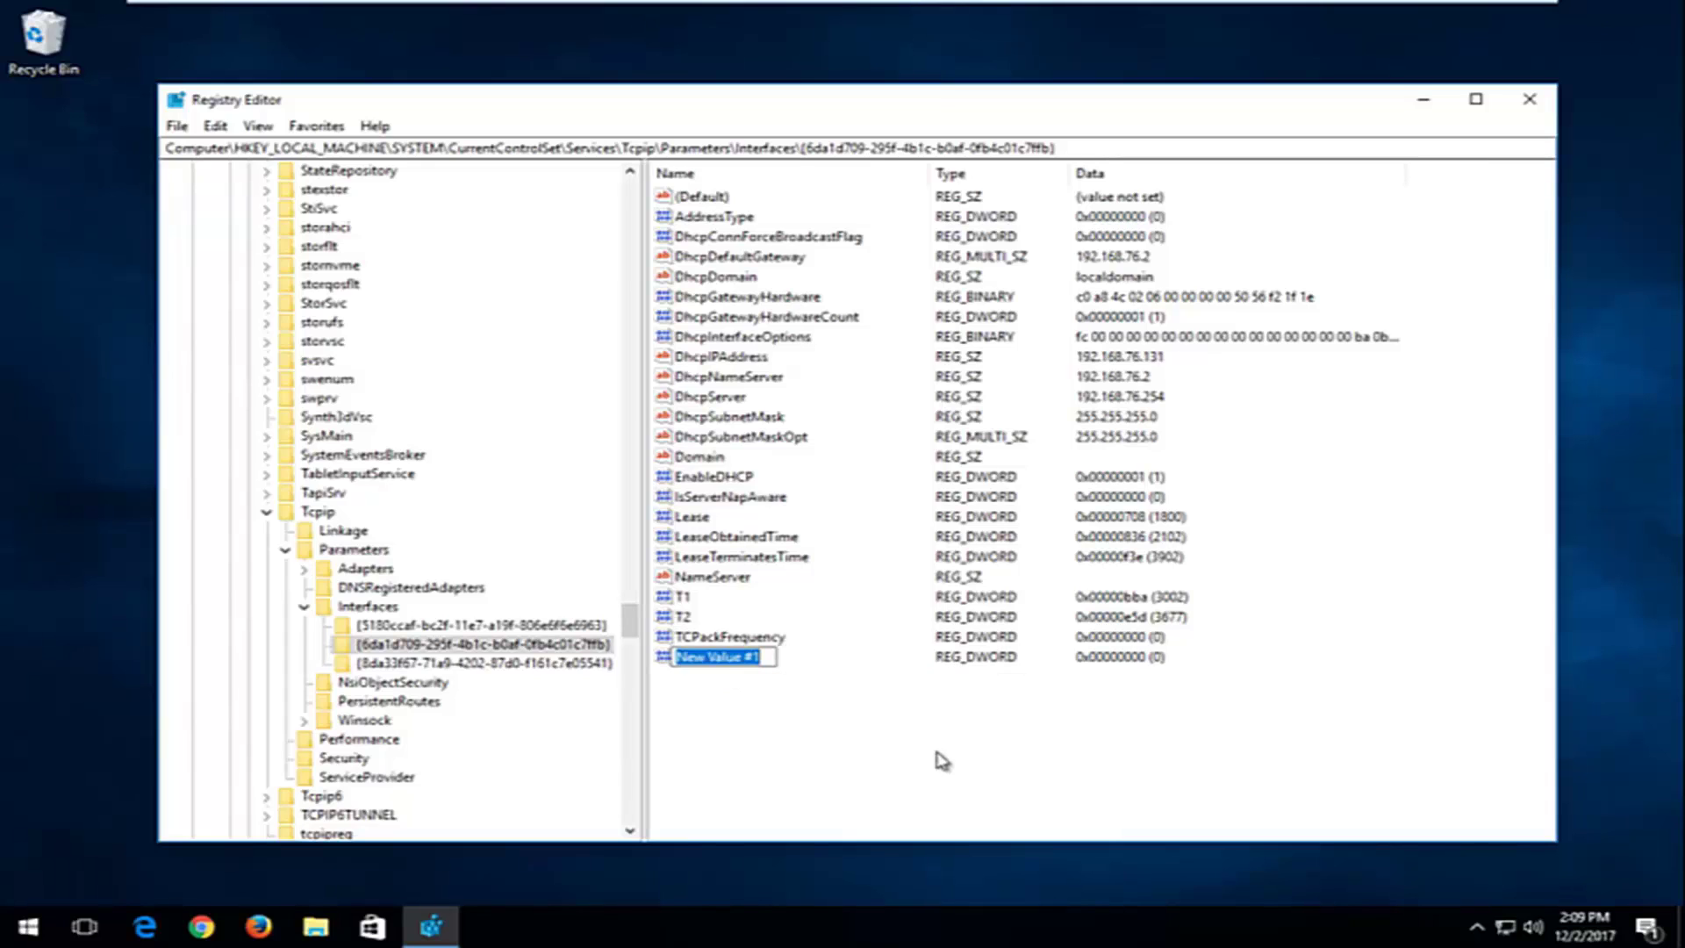
text(TCP)
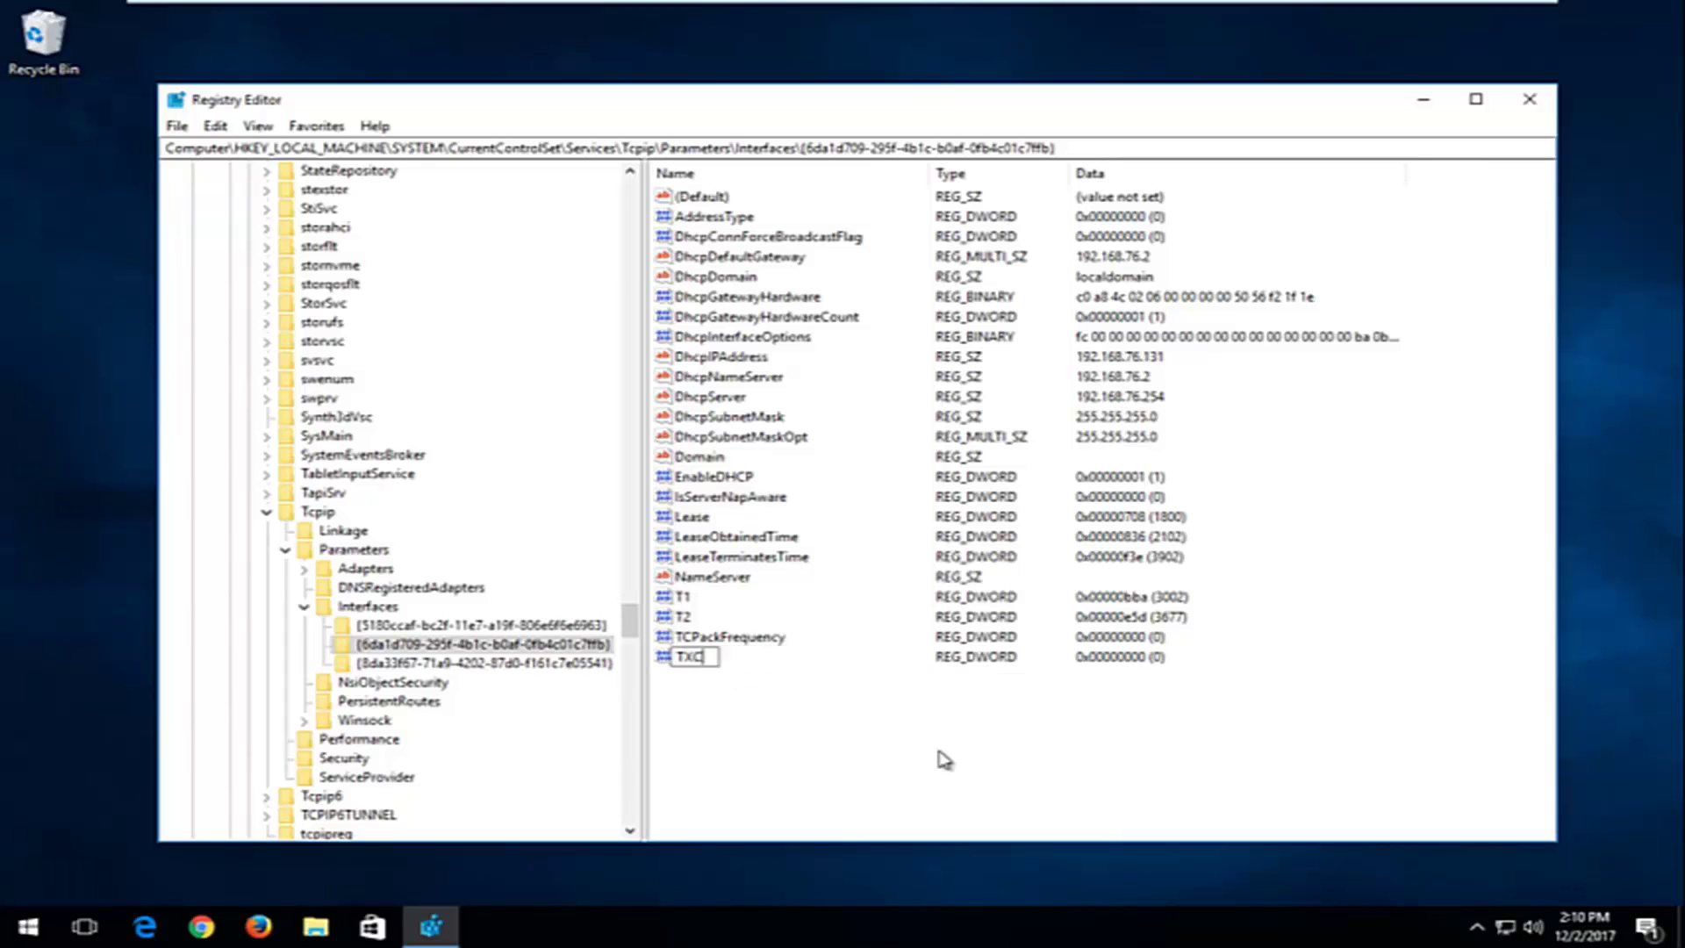
text(NoDelay)
key(Return)
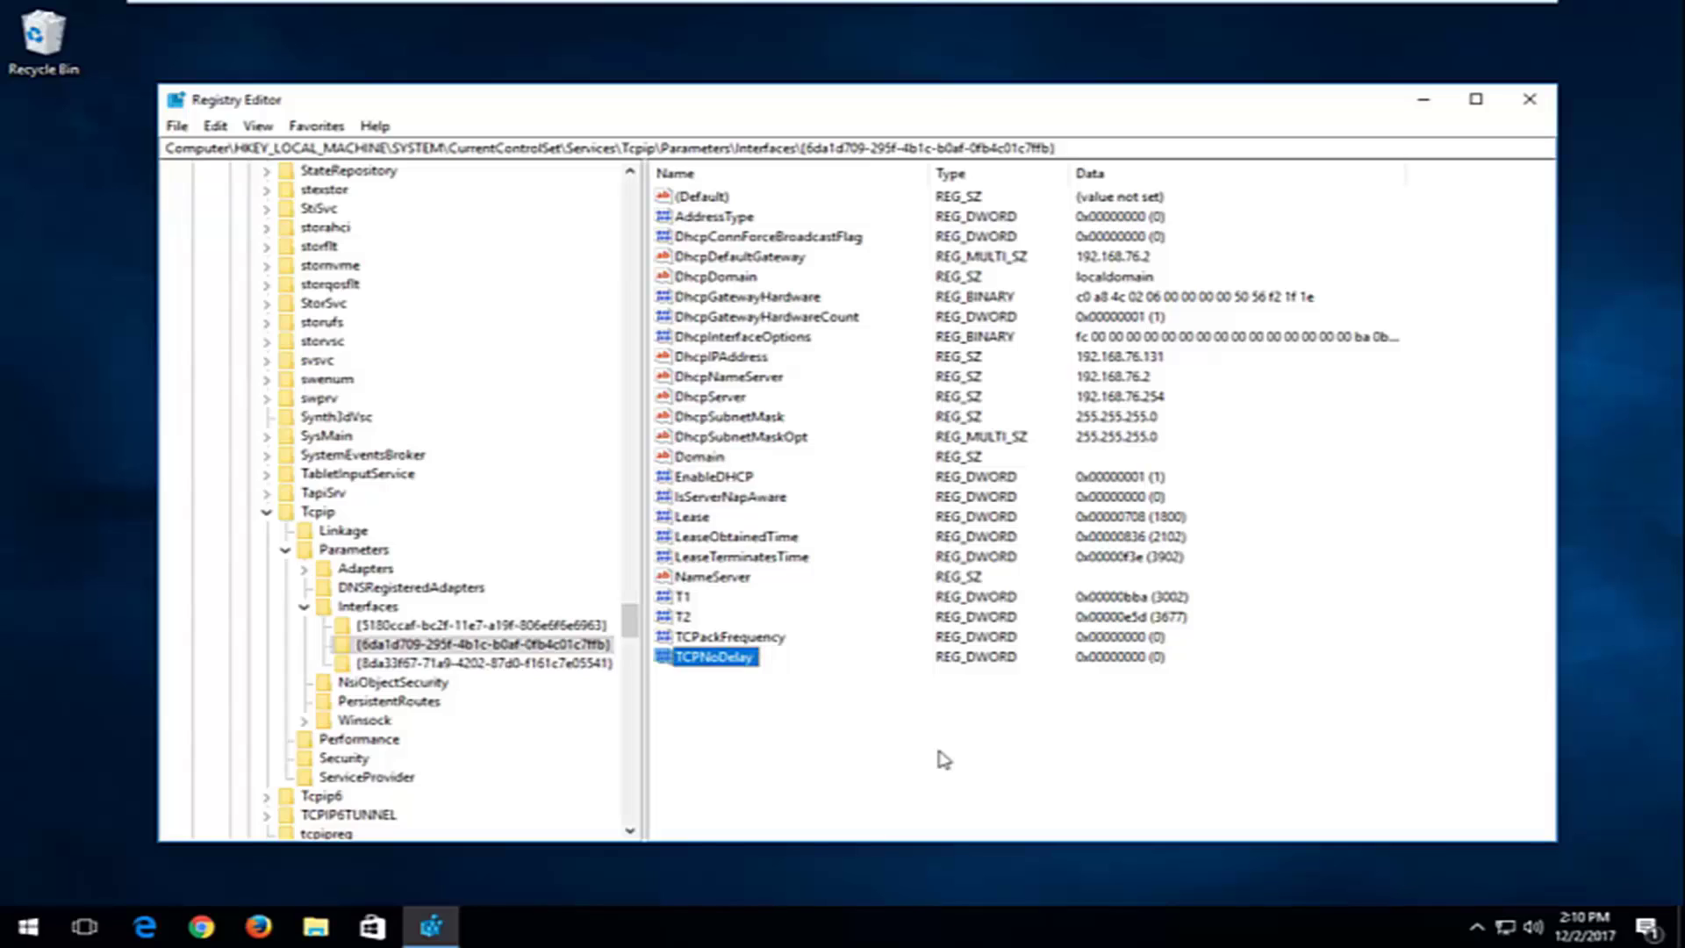
click(747, 644)
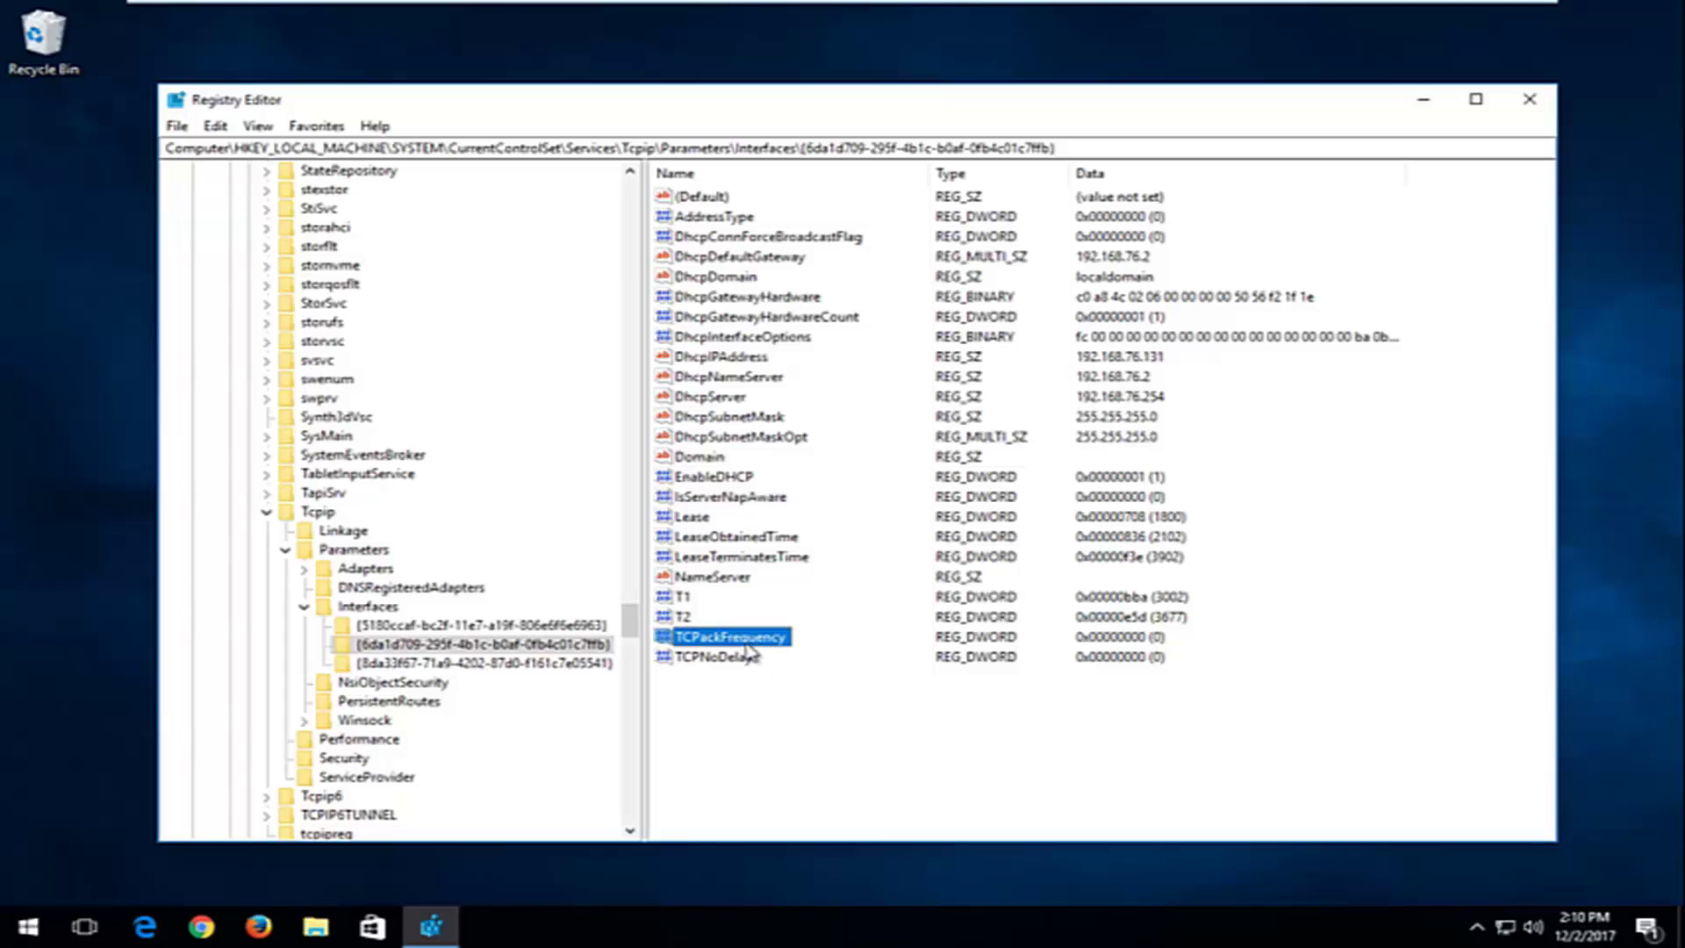
click(693, 660)
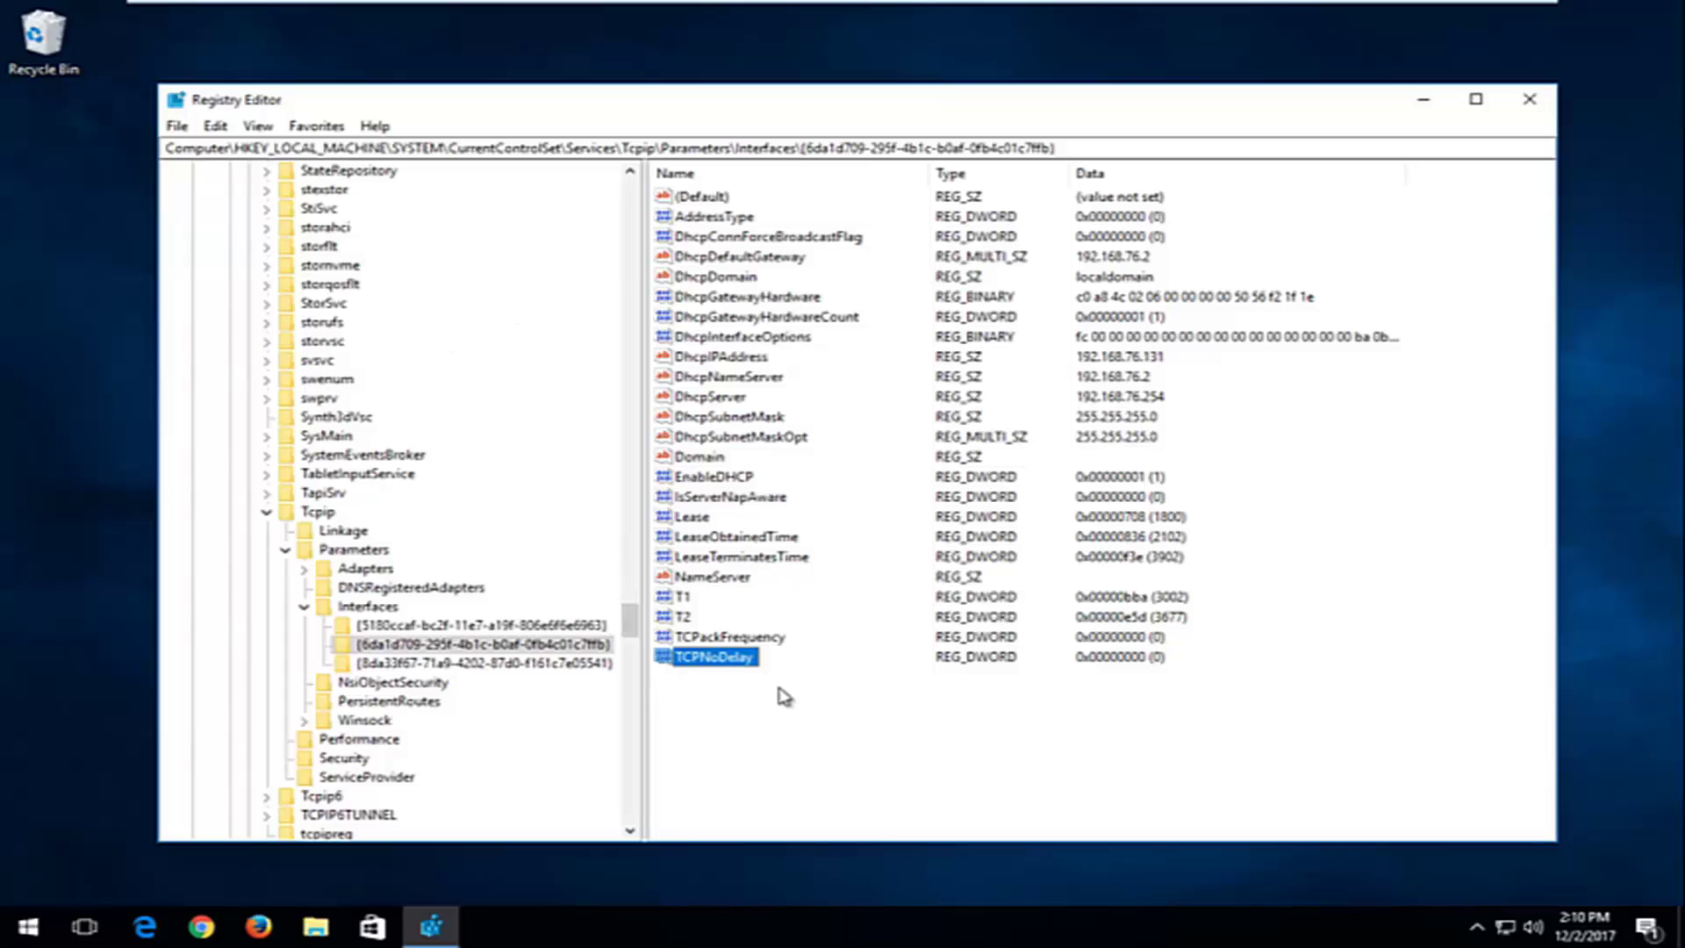
click(732, 706)
Set both TCPackFrequency and TCPNoDelay to 1, then collapse the Interfaces branch
double_click(724, 639)
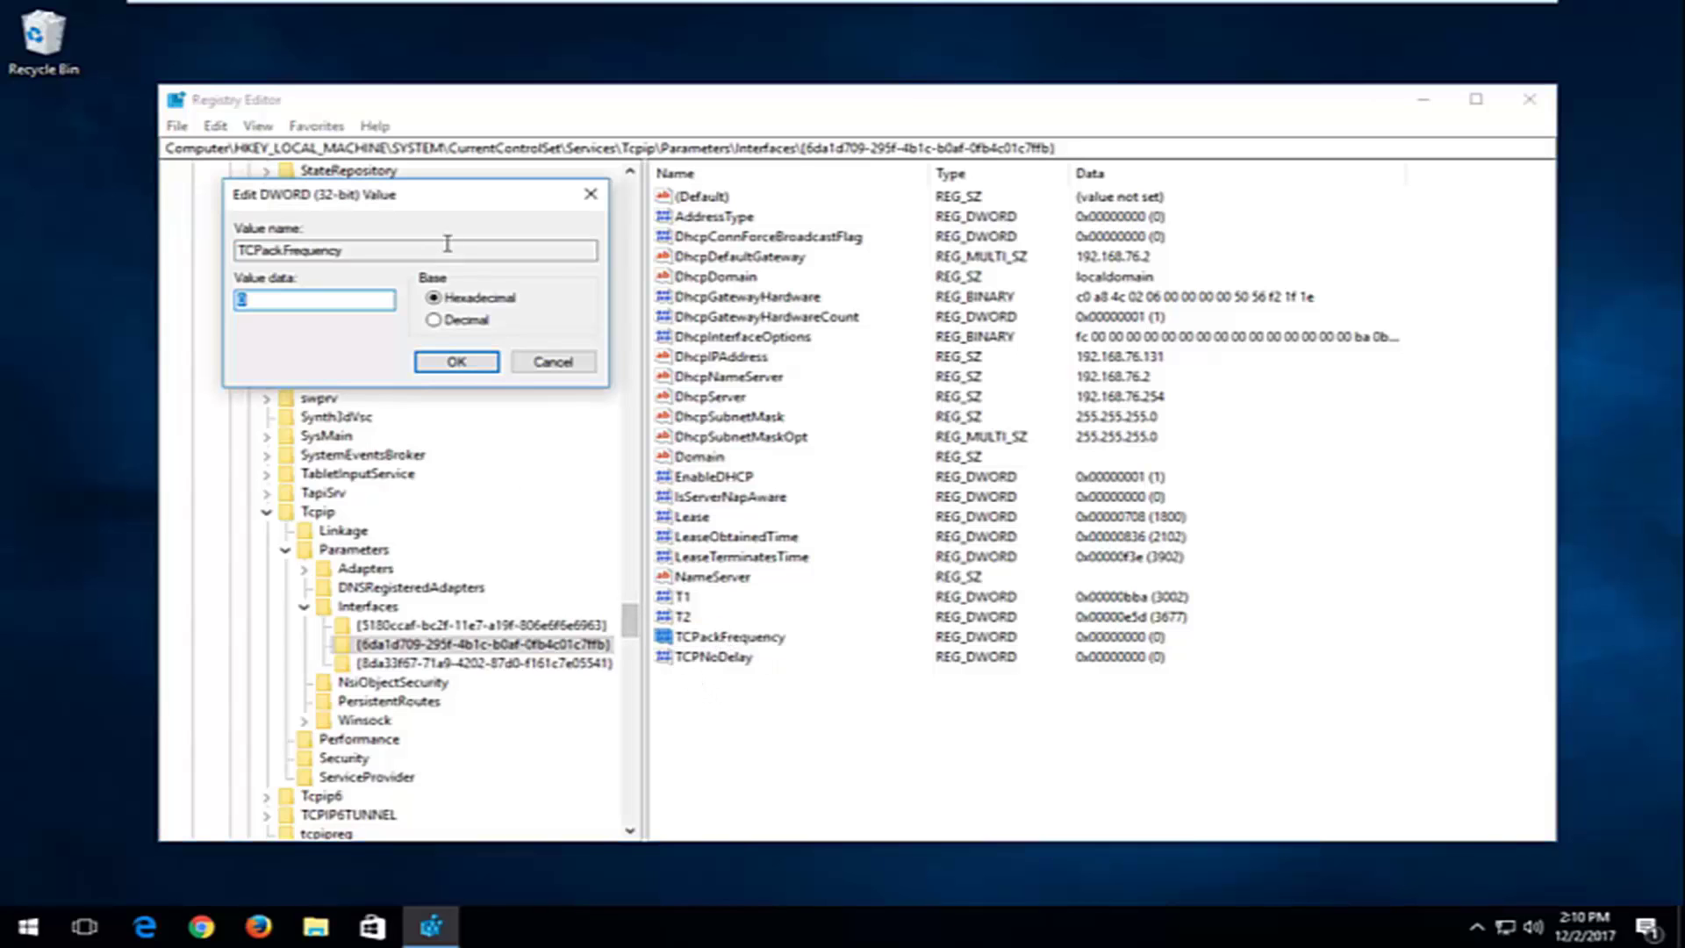
drag(400, 207, 901, 313)
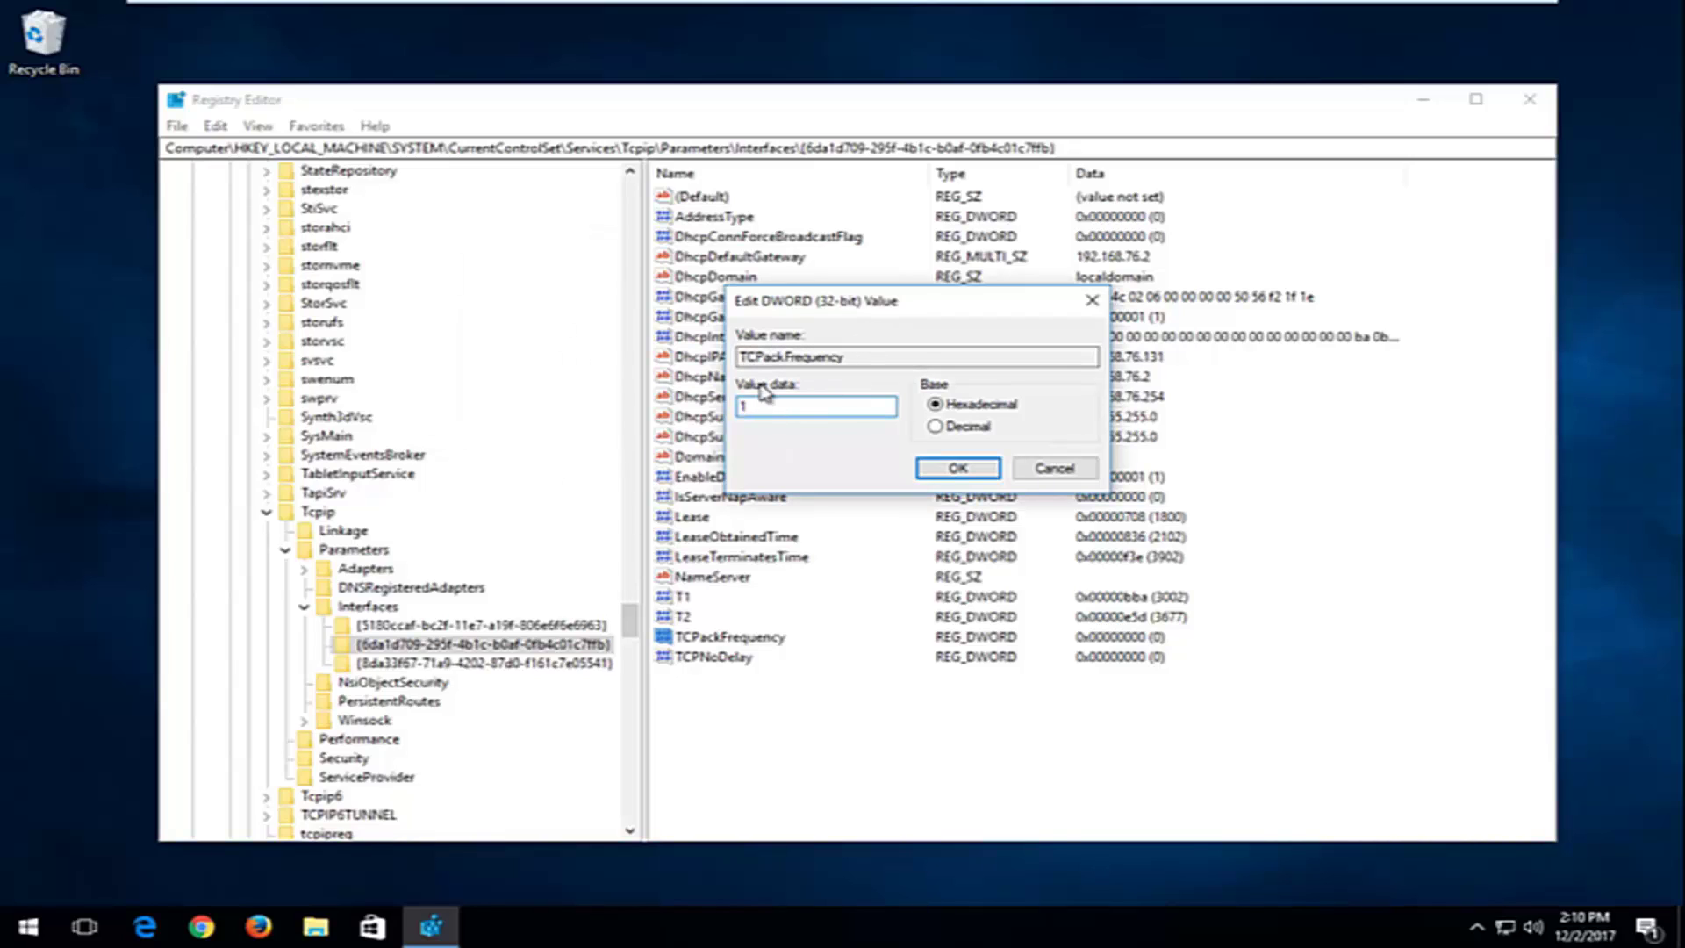
click(957, 468)
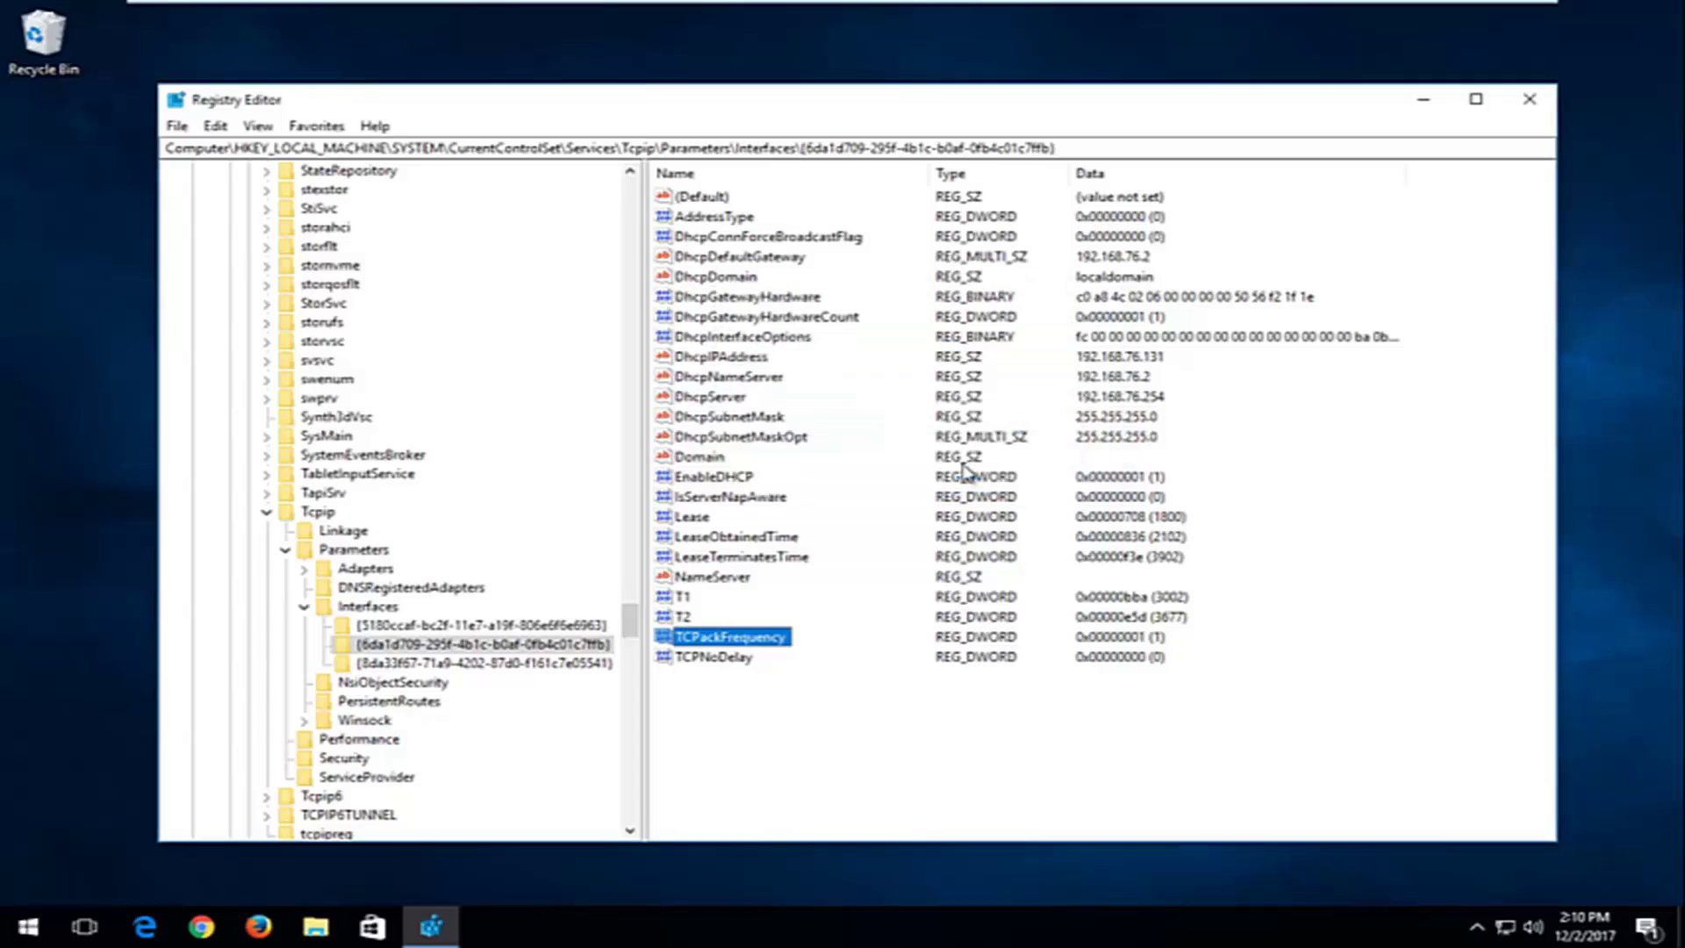
click(716, 659)
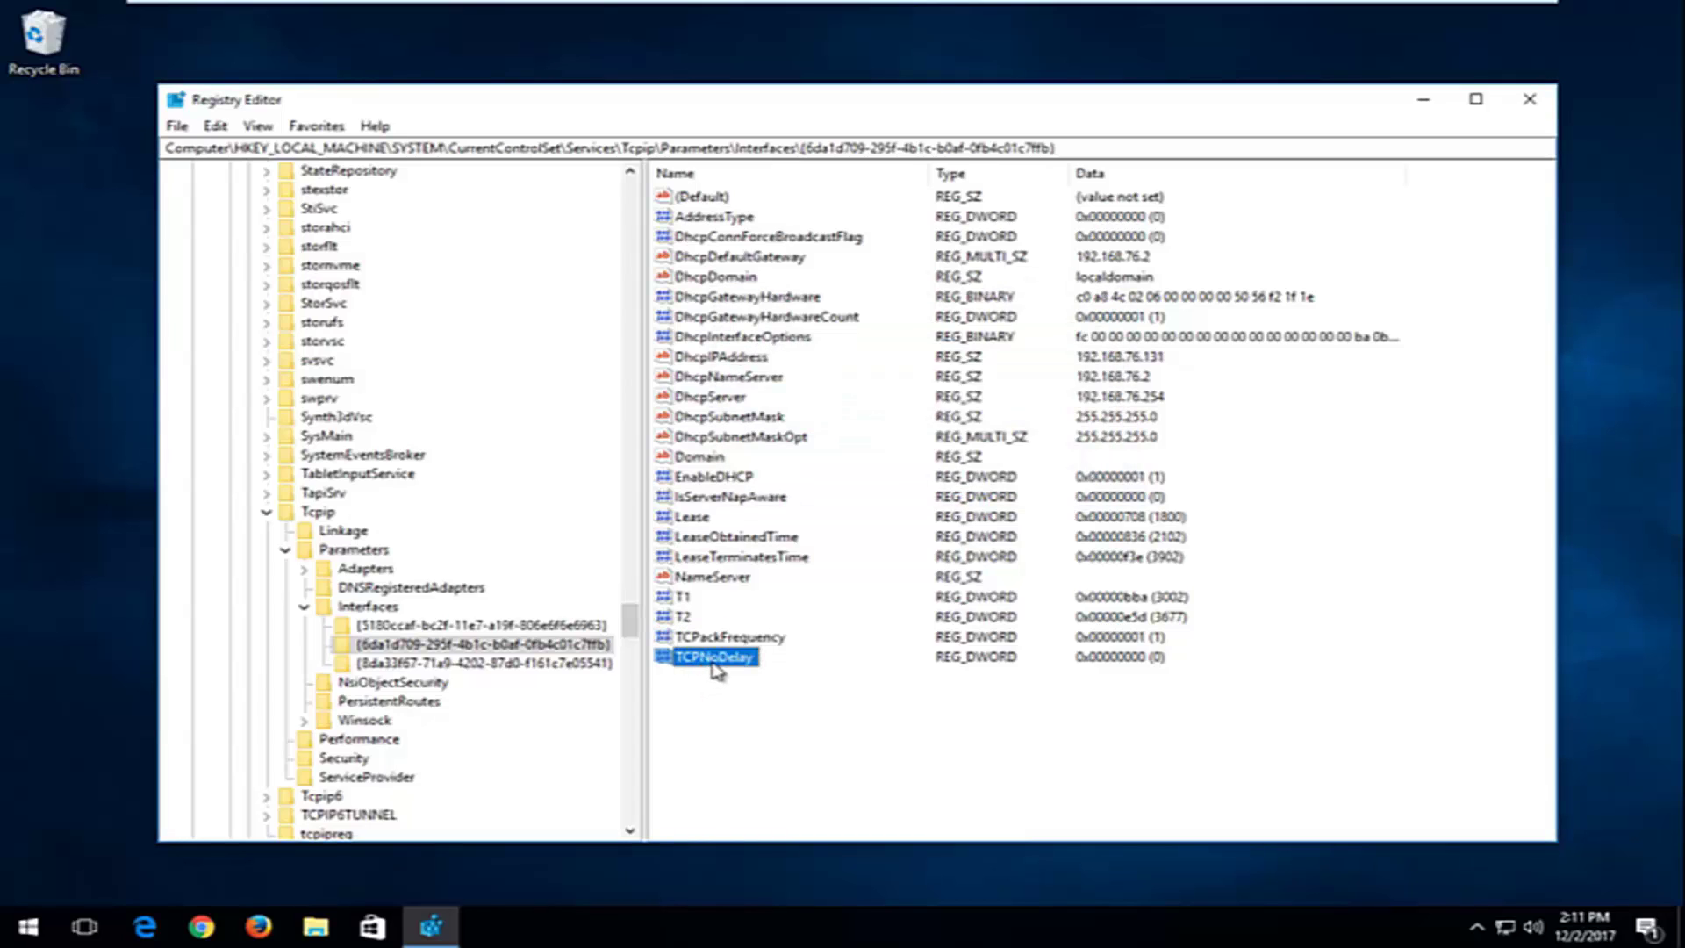
double_click(714, 663)
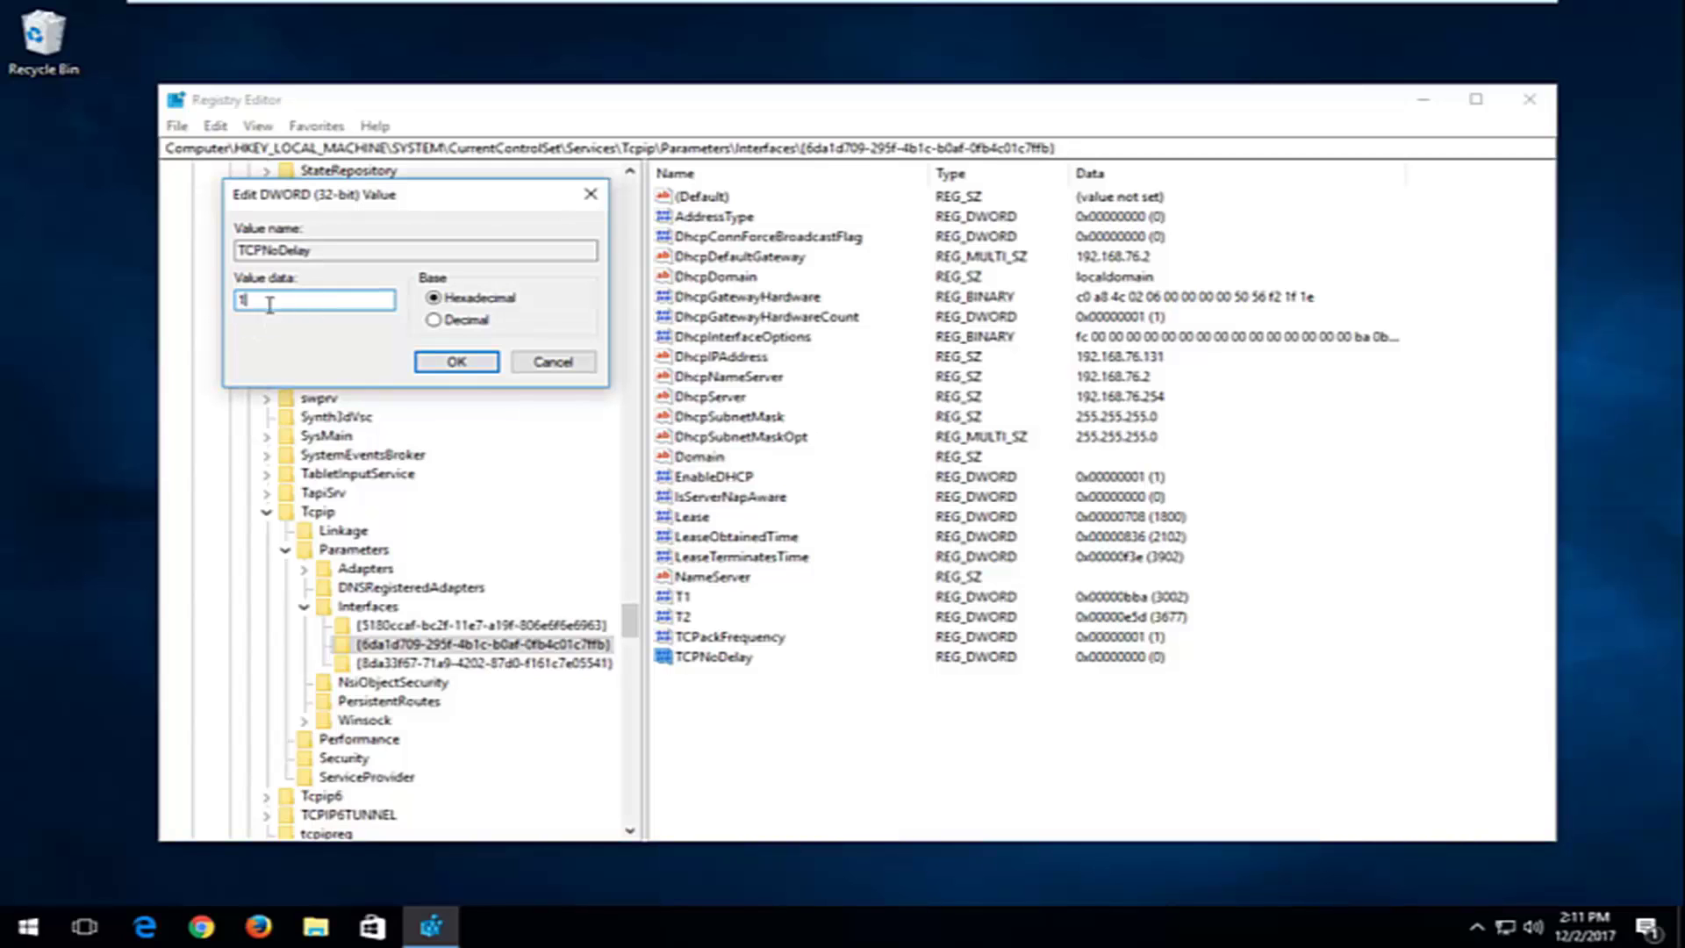
click(454, 362)
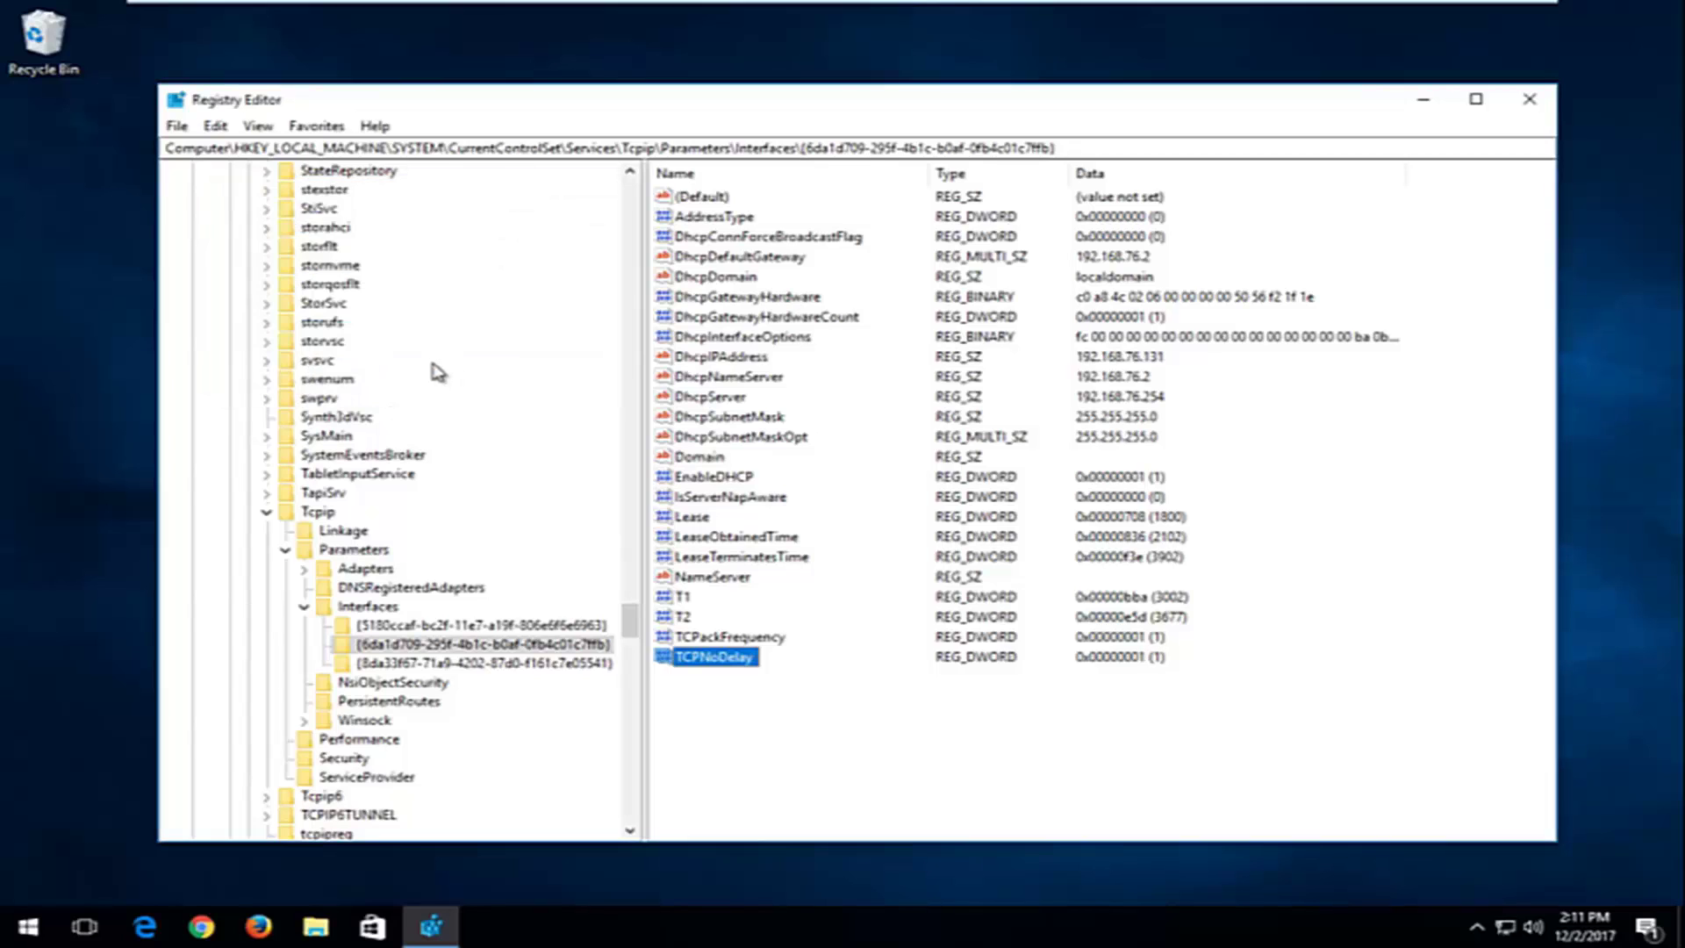
click(304, 606)
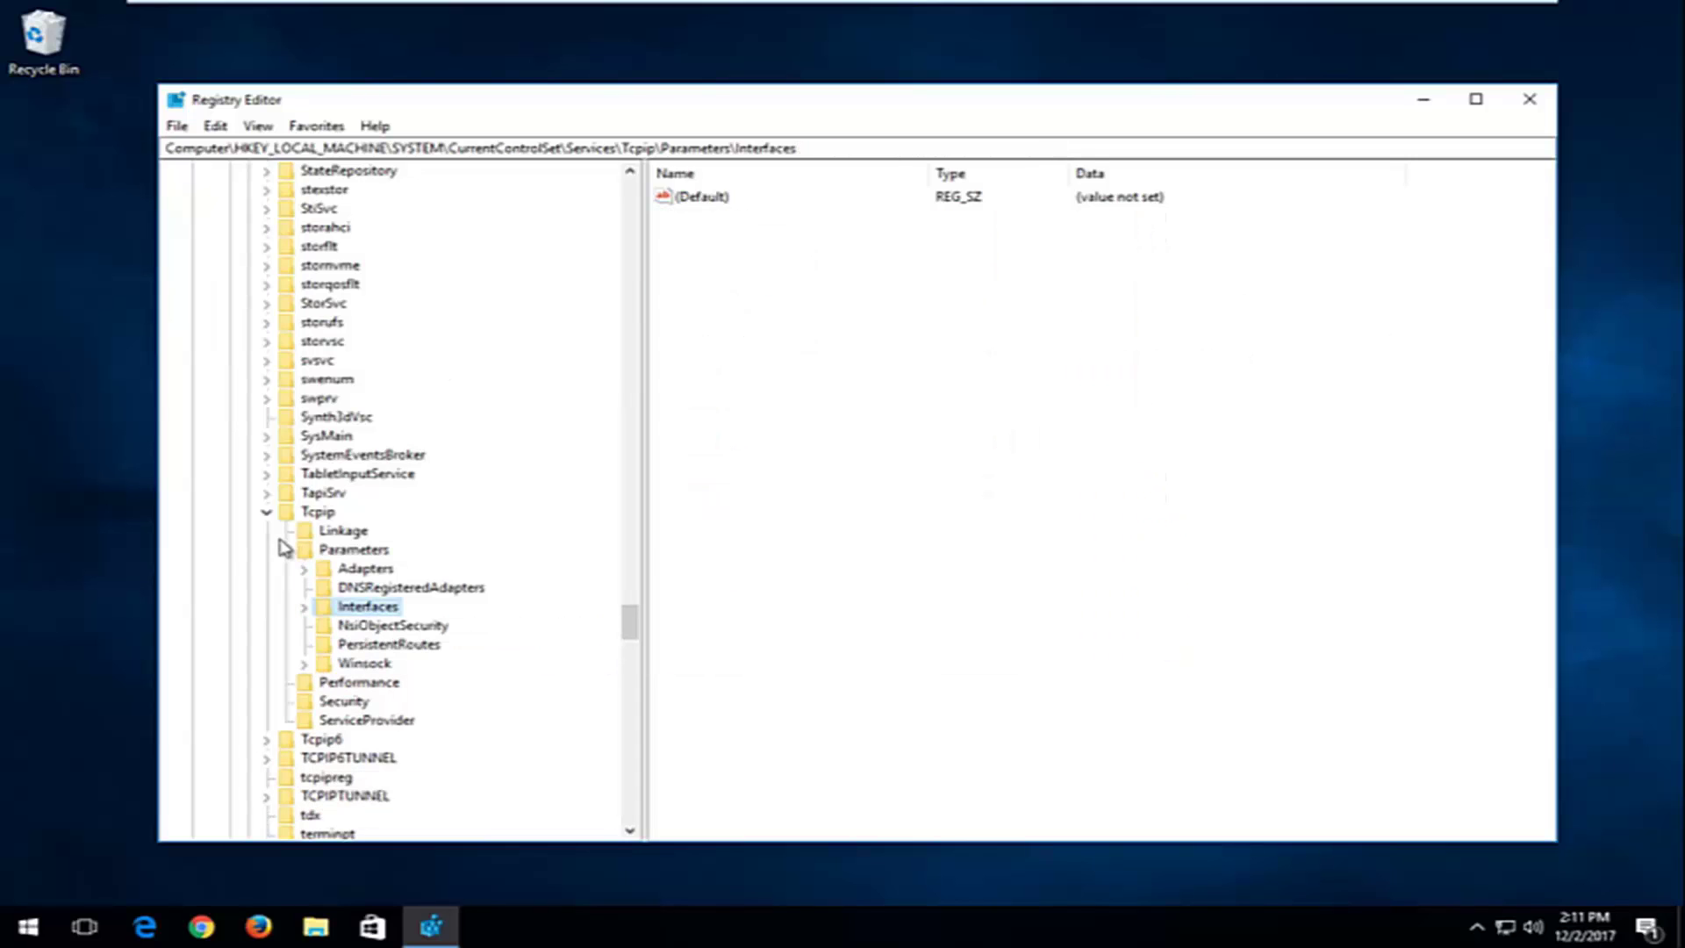
Collapse the Parameters, Tcpip, Services, CurrentControlSet and SYSTEM branches
click(285, 549)
click(266, 512)
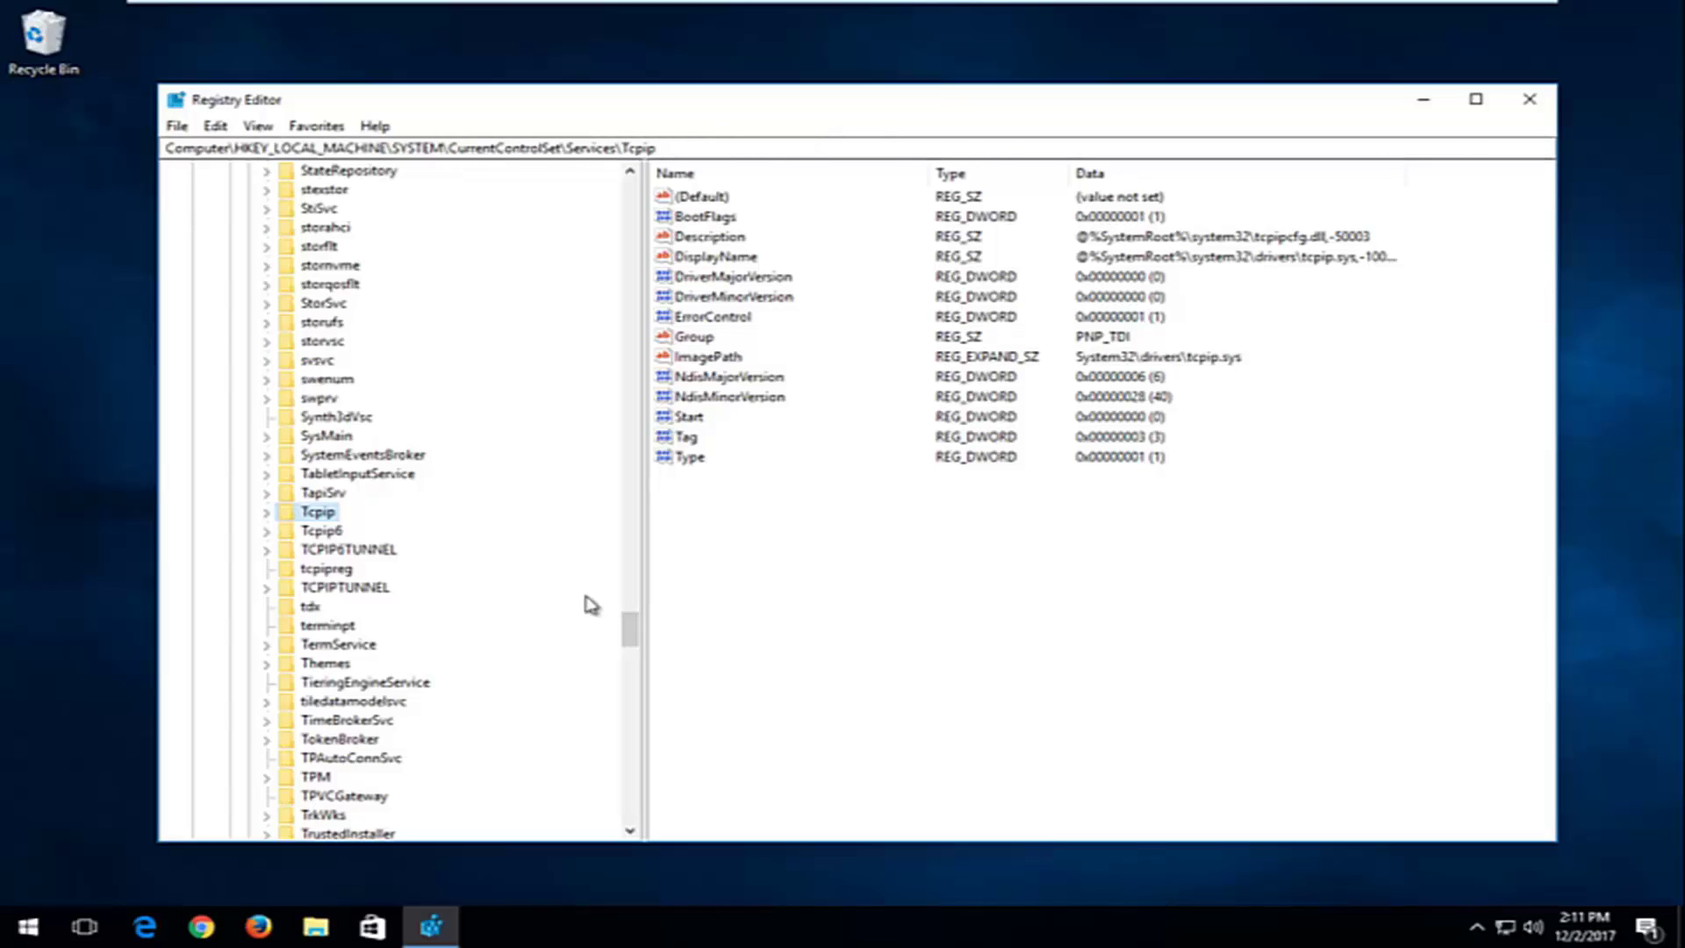
drag(628, 624, 693, 167)
click(248, 492)
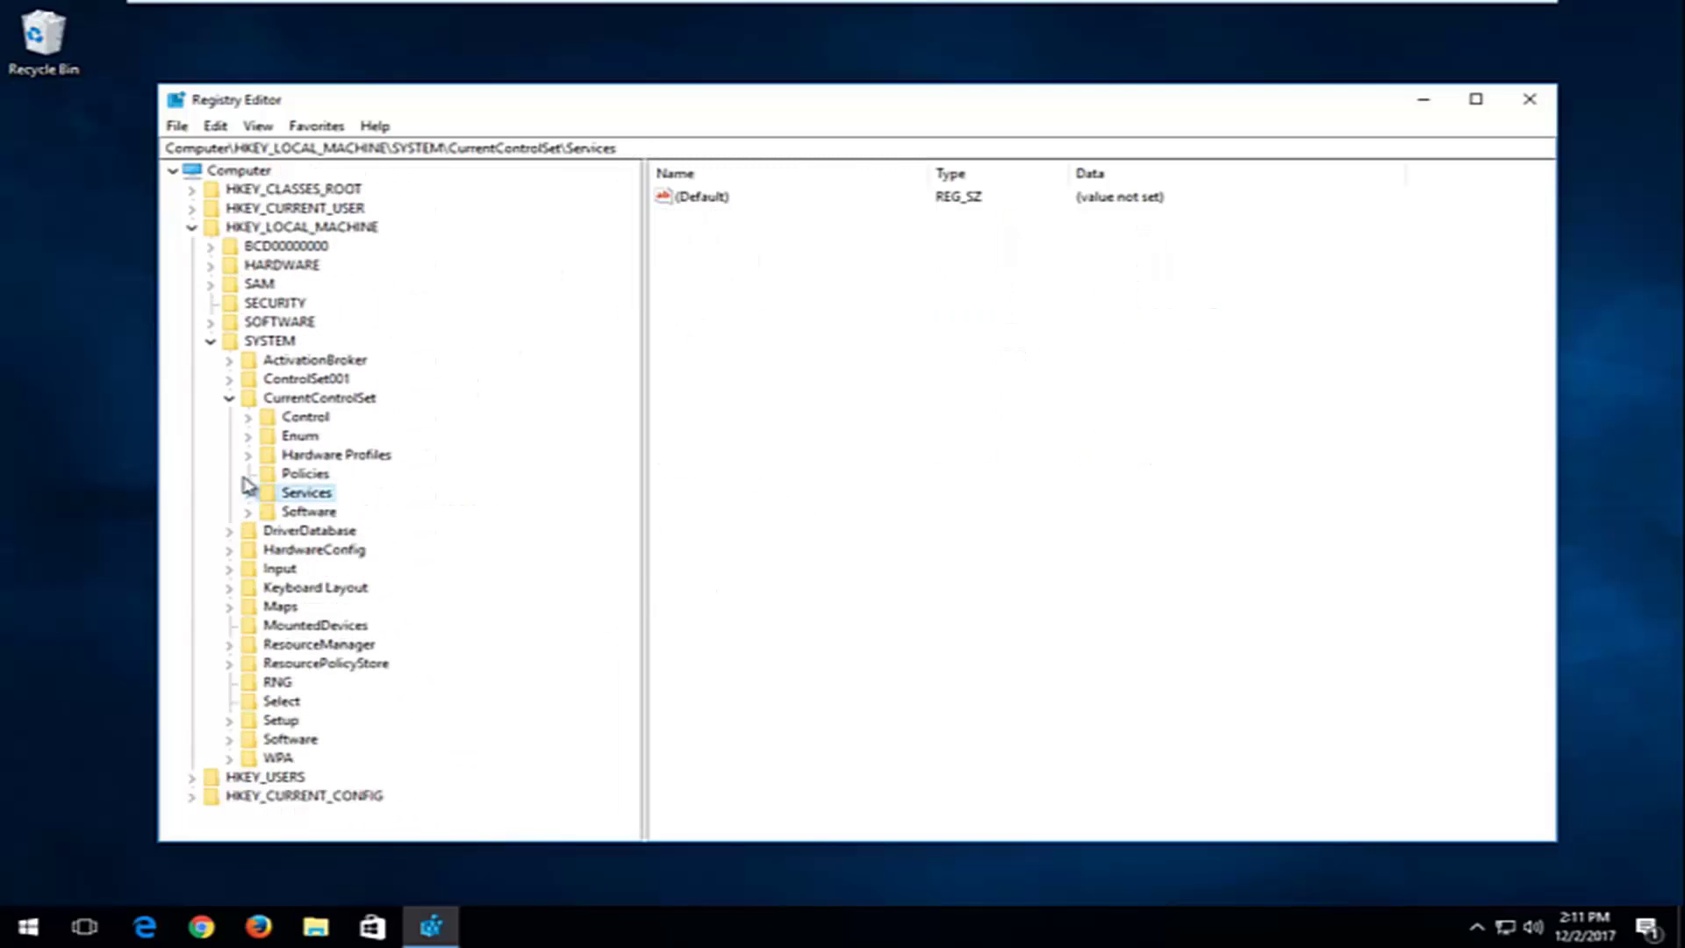
click(229, 398)
click(210, 342)
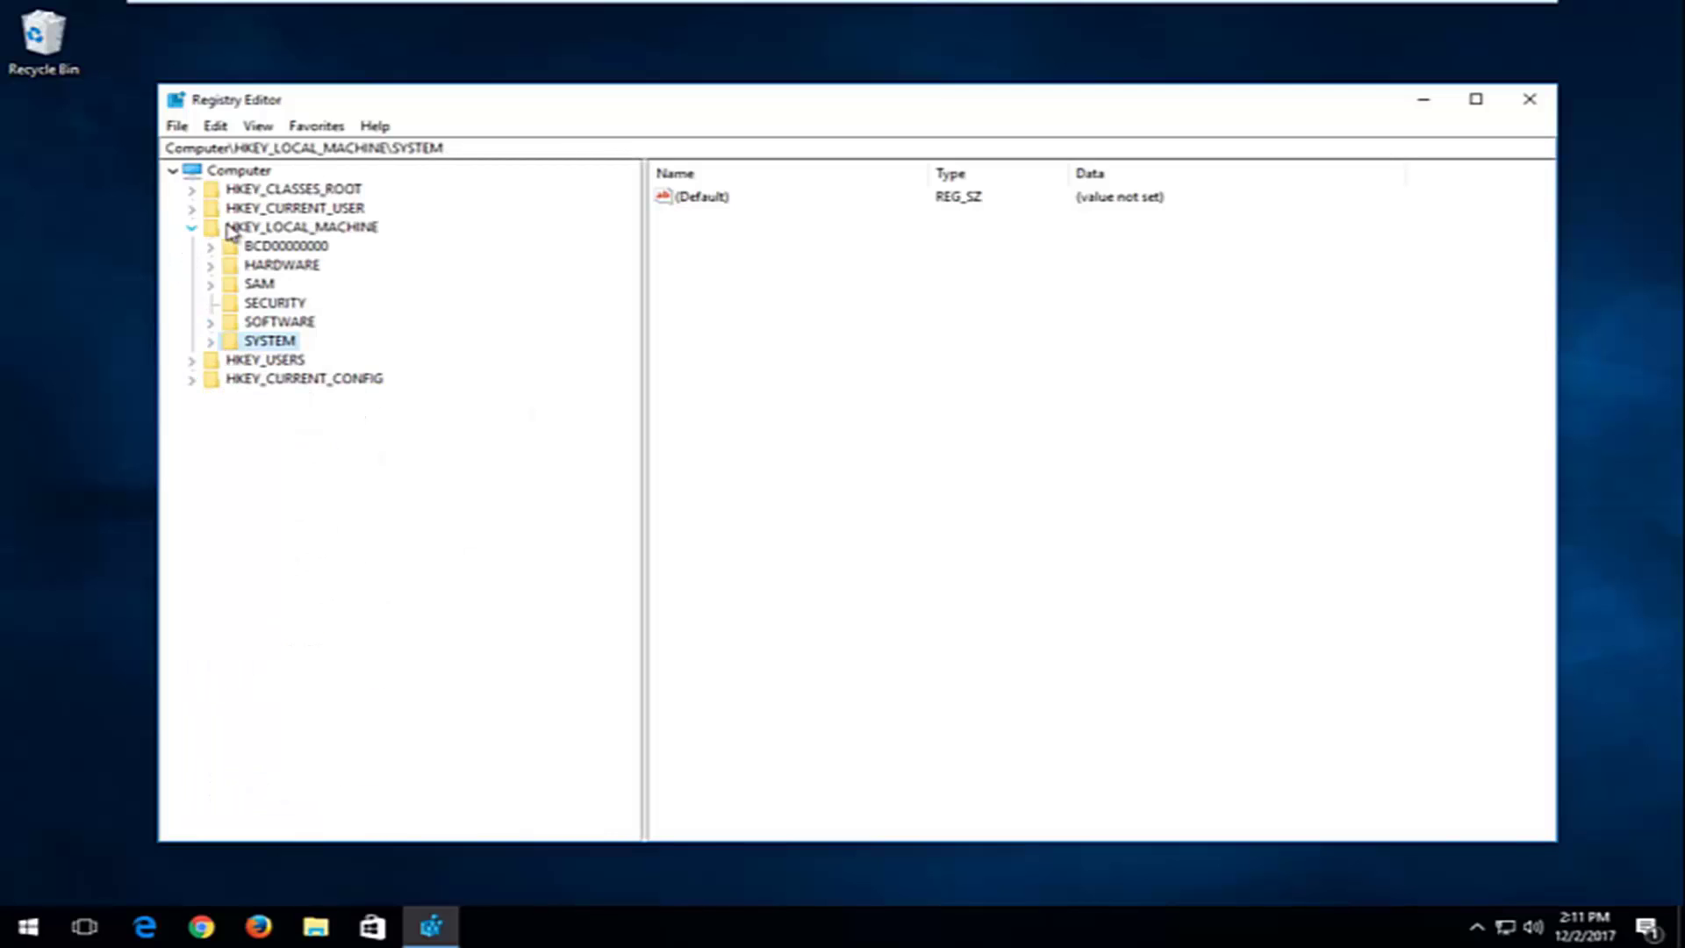
Expand HKEY_LOCAL_MACHINE\SOFTWARE\Microsoft and select the Microsoft key
click(267, 230)
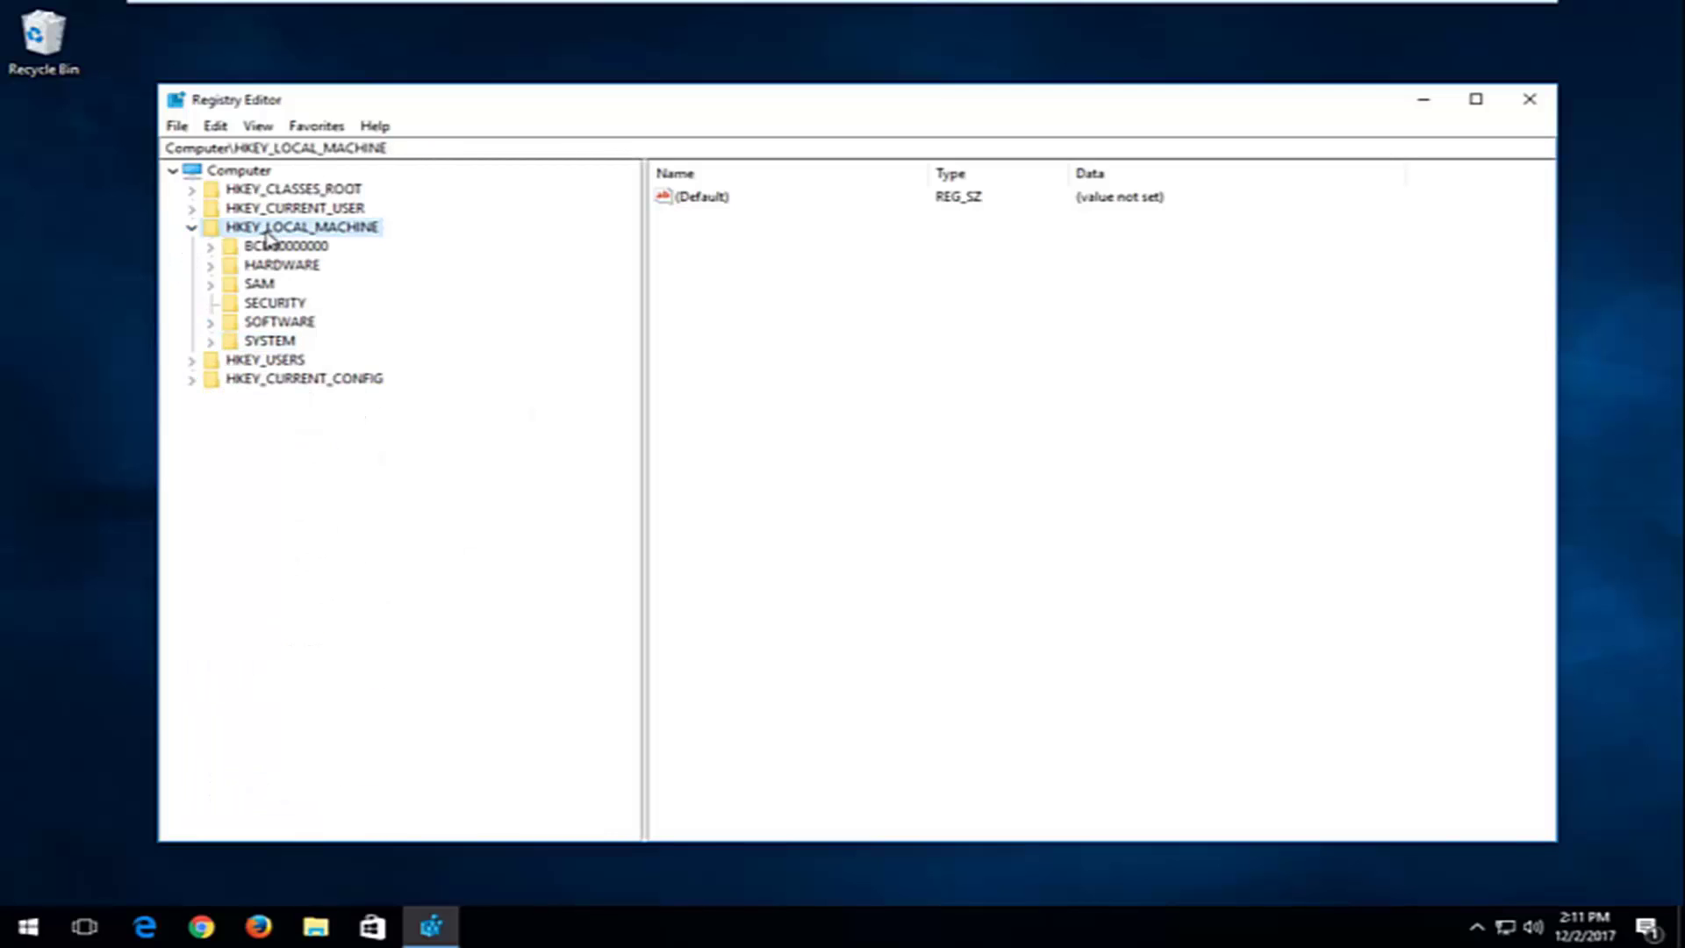
click(212, 322)
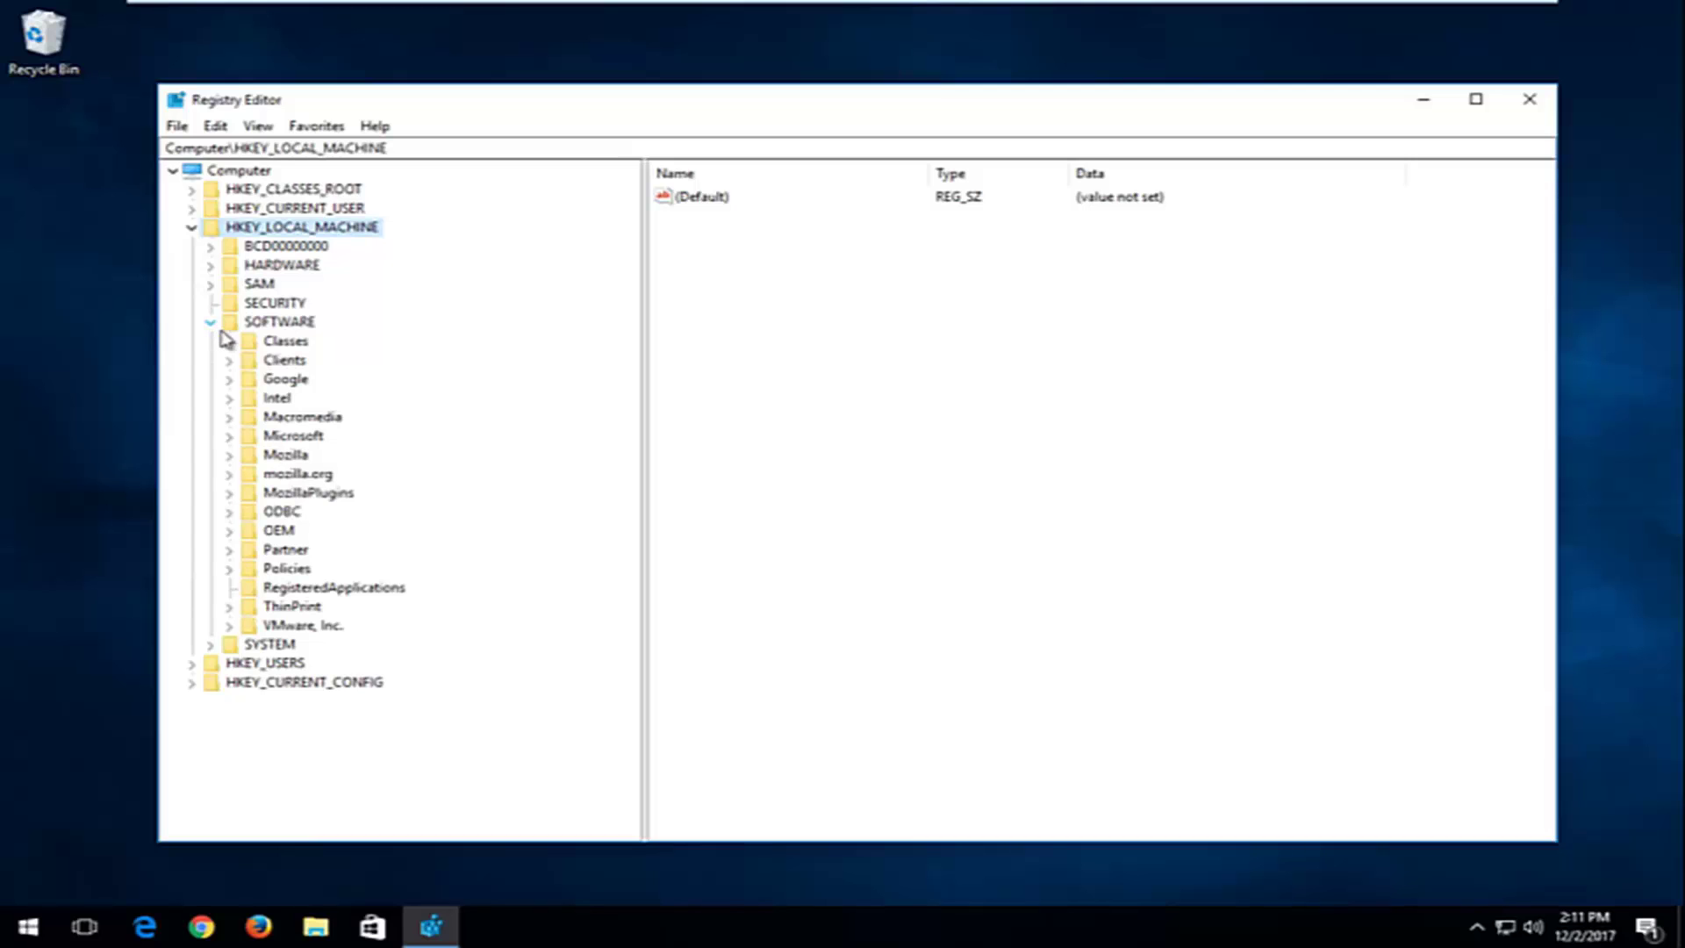
click(228, 437)
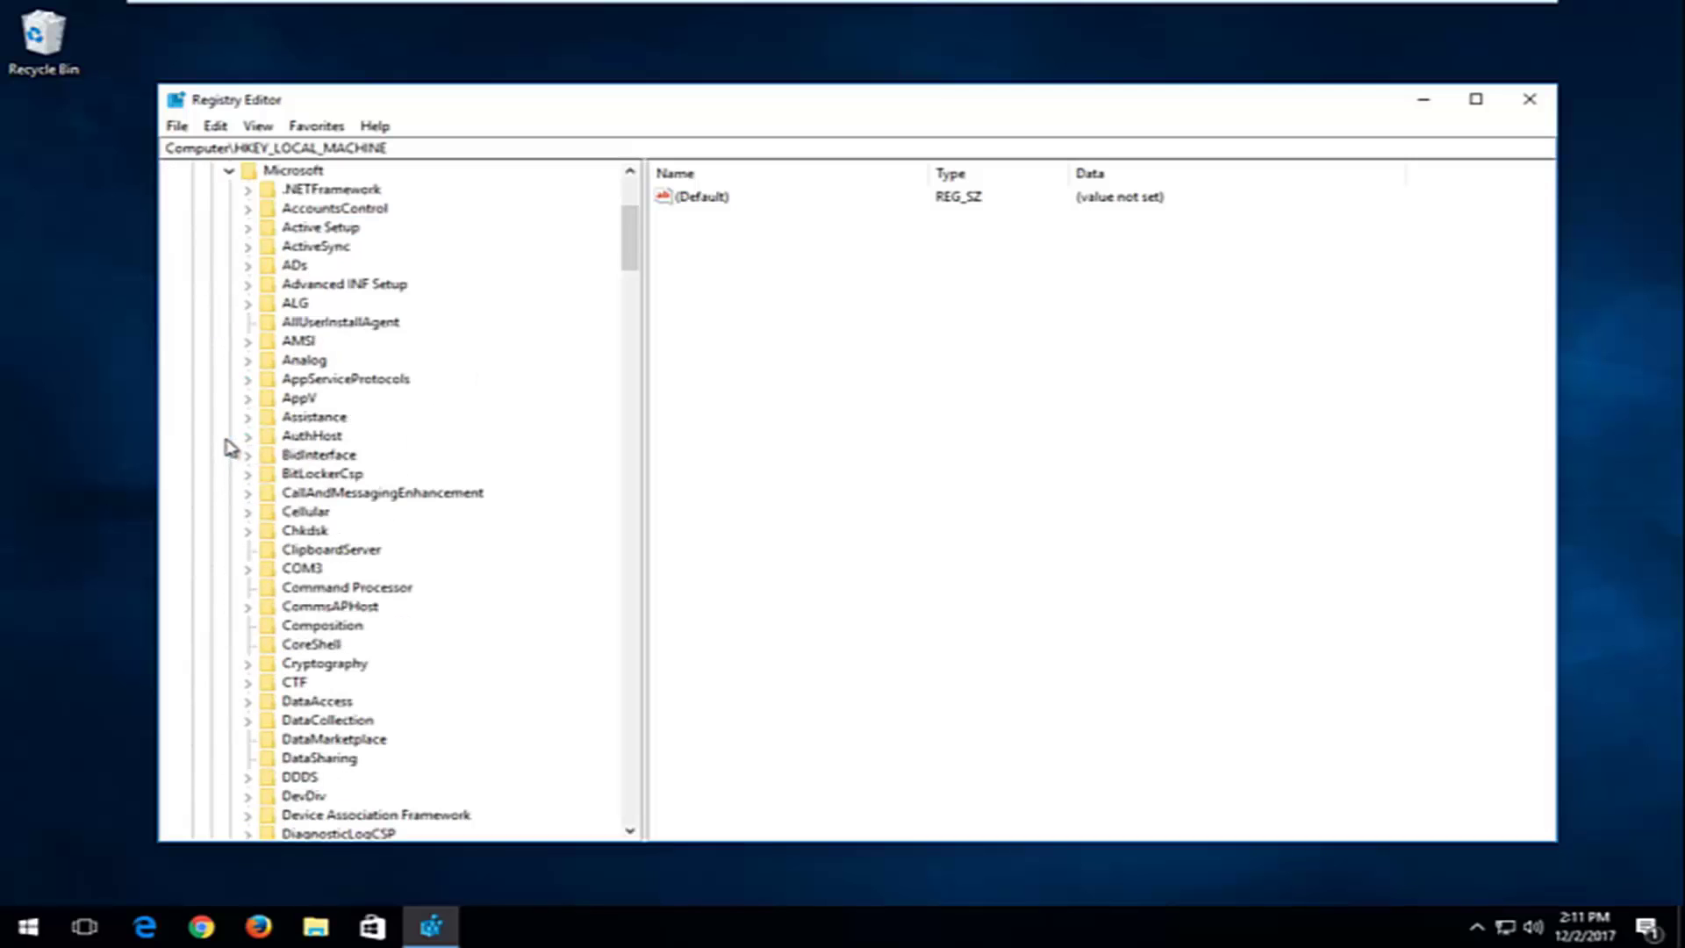
drag(635, 252, 587, 425)
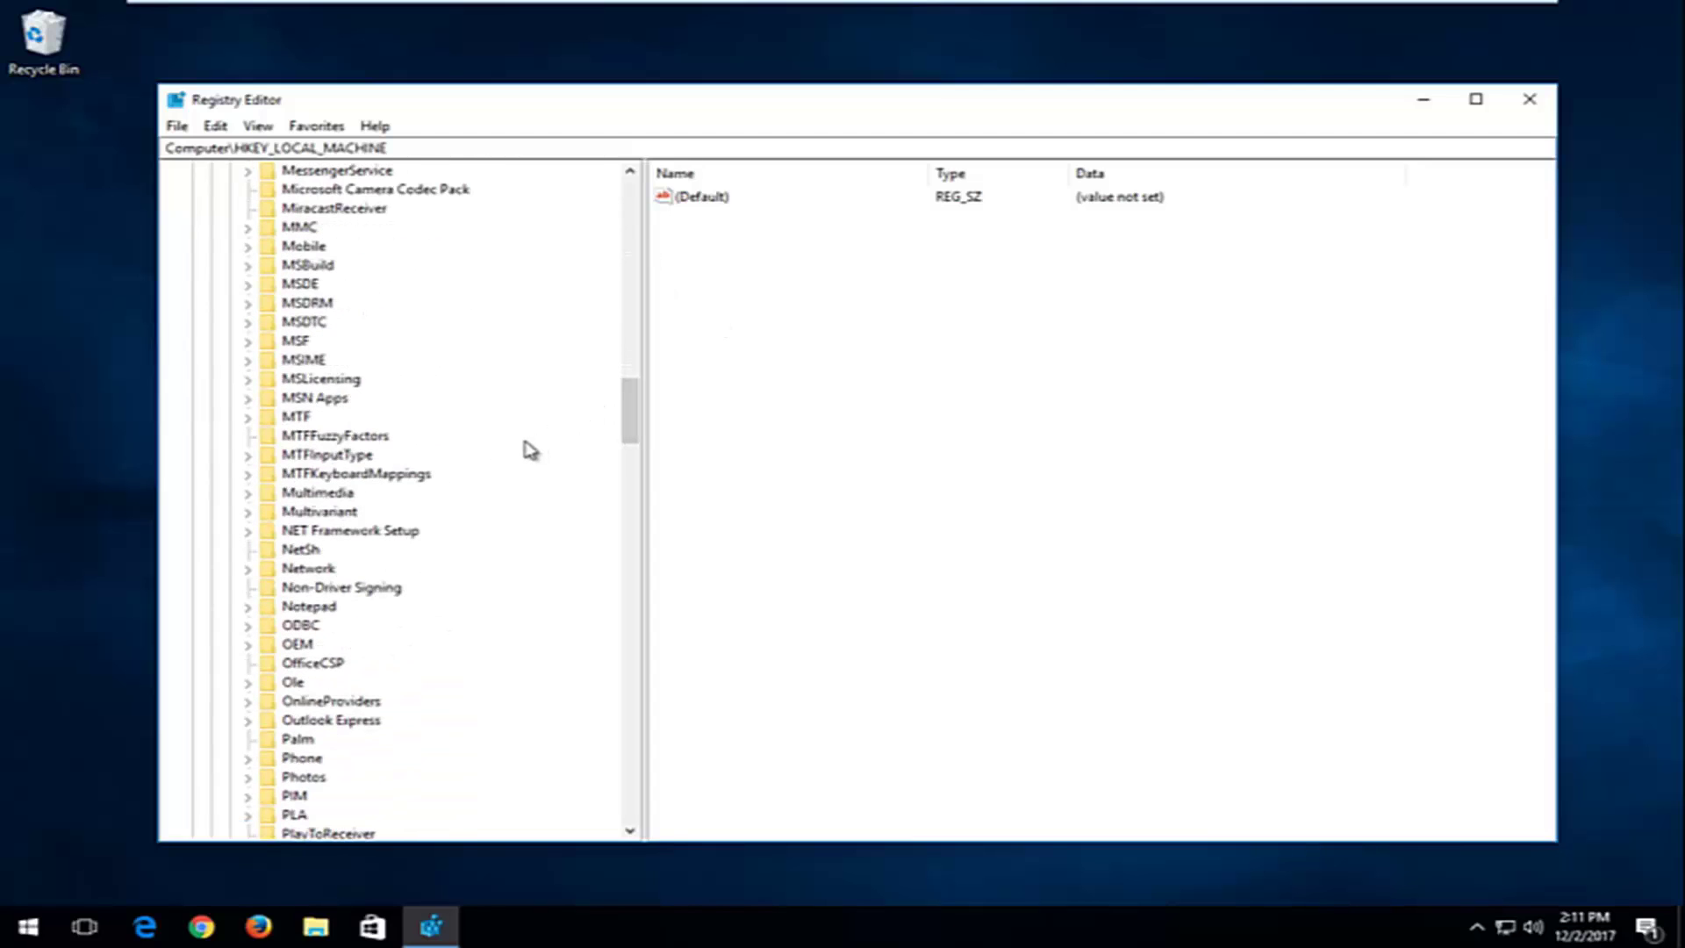
scroll(444, 503, down, 10)
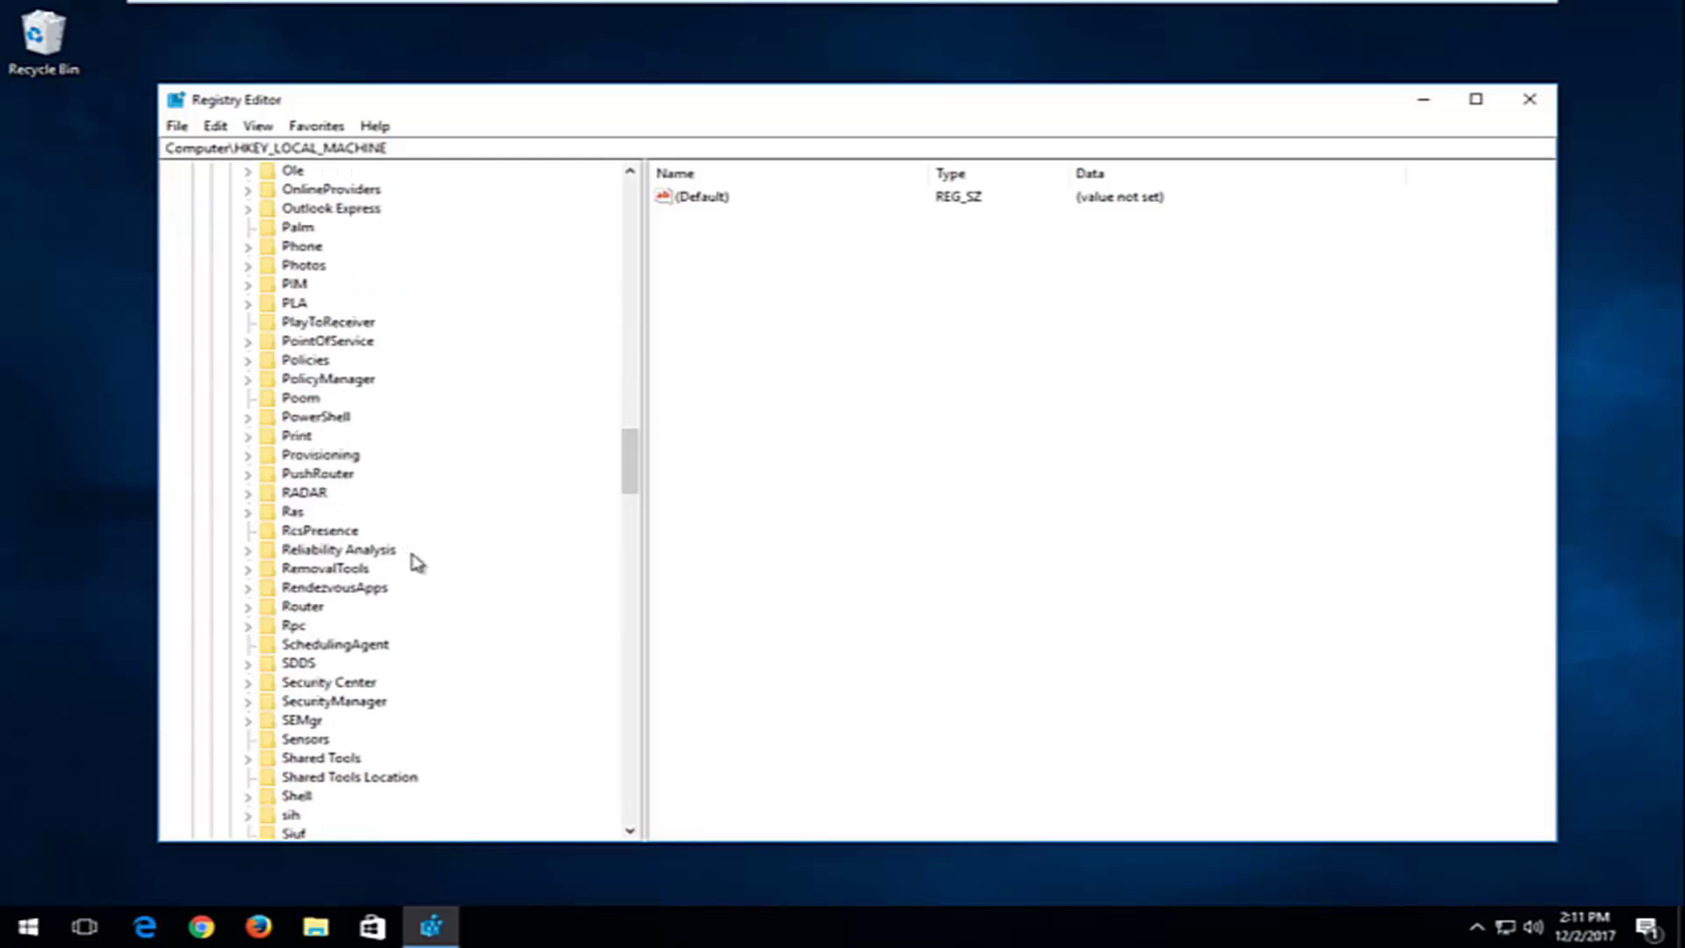
scroll(436, 570, up, 9)
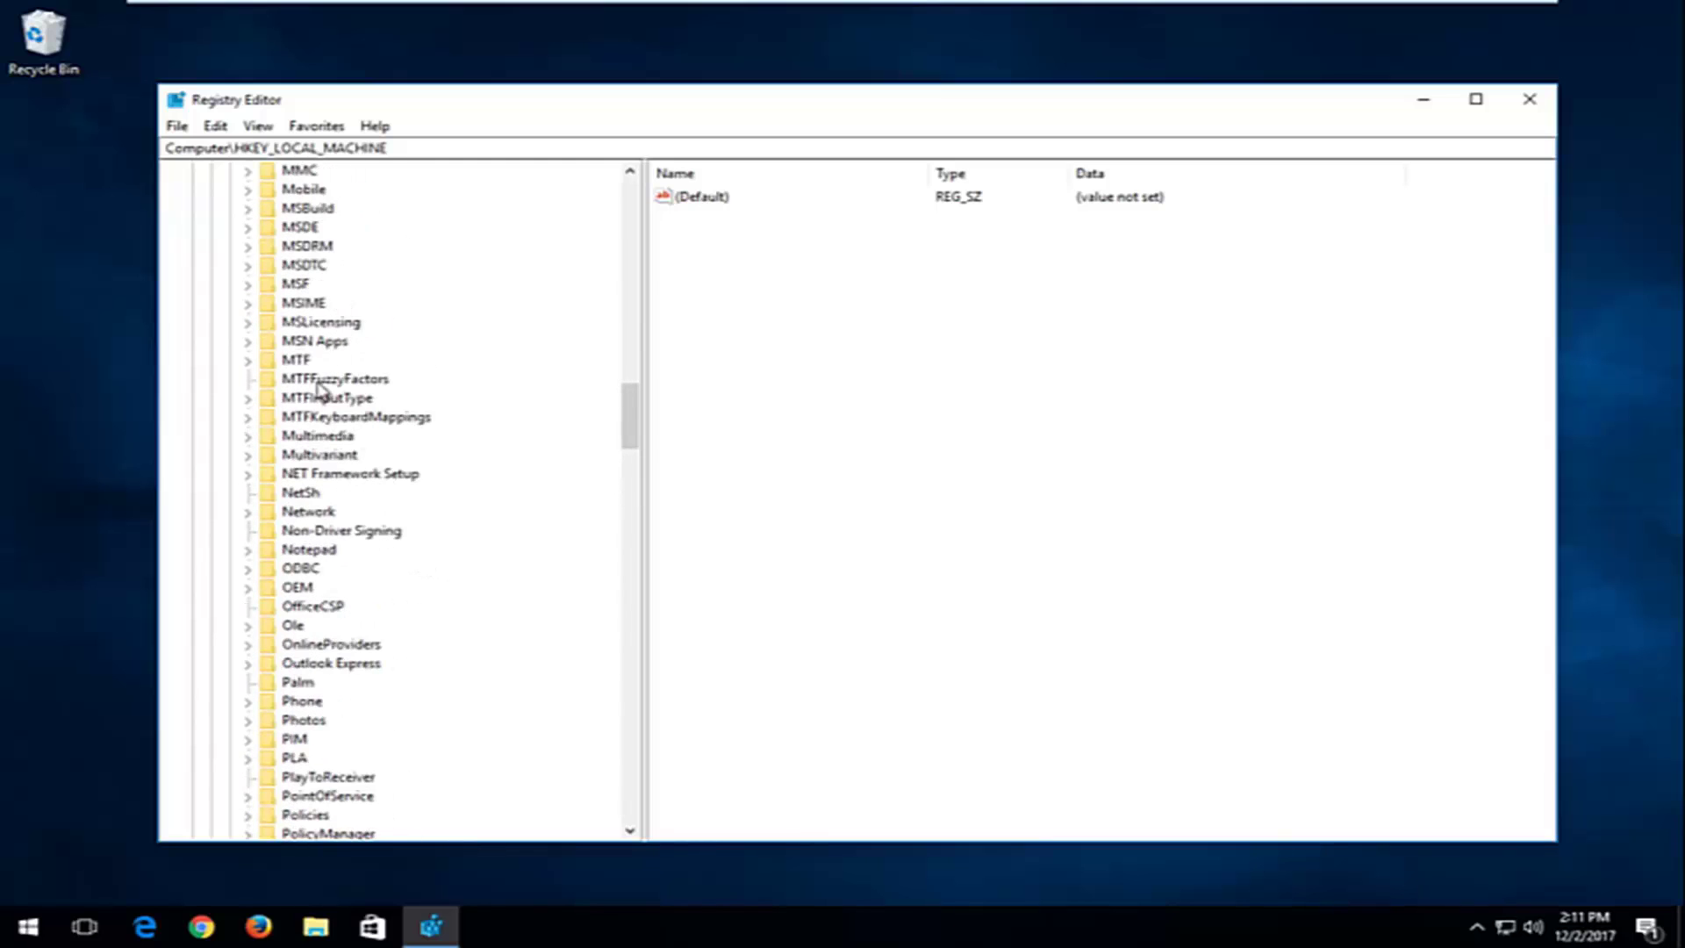
scroll(318, 420, up, 2)
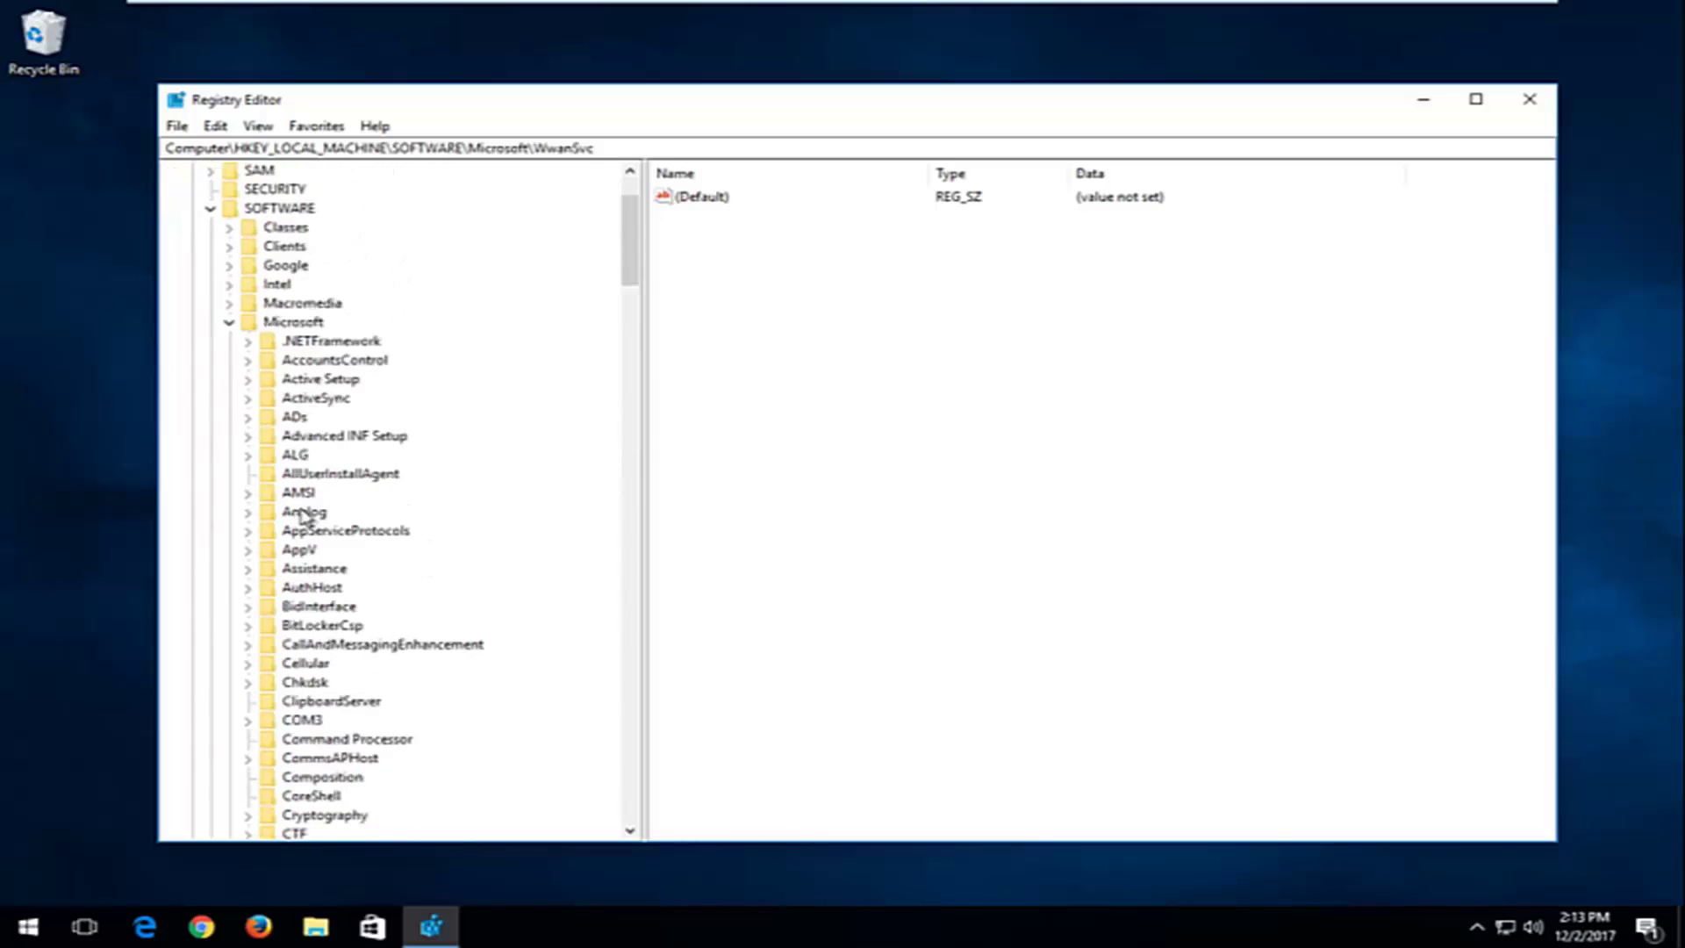
scroll(301, 527, down, 2)
scroll(294, 525, up, 3)
scroll(294, 525, up, 1)
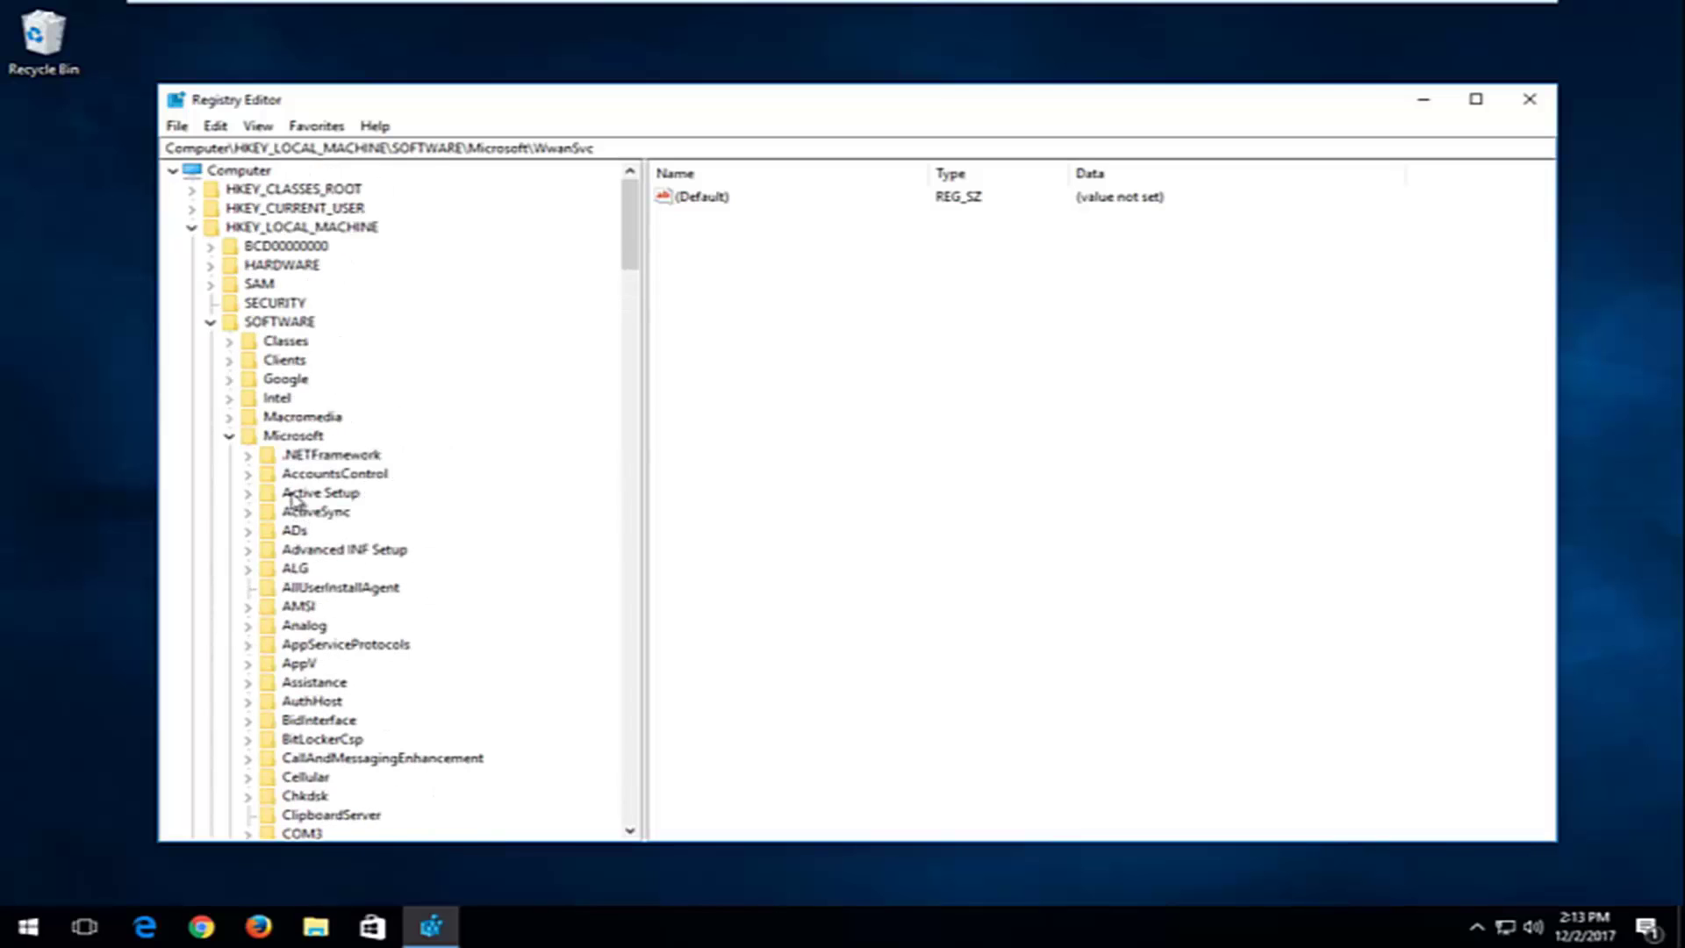
click(292, 437)
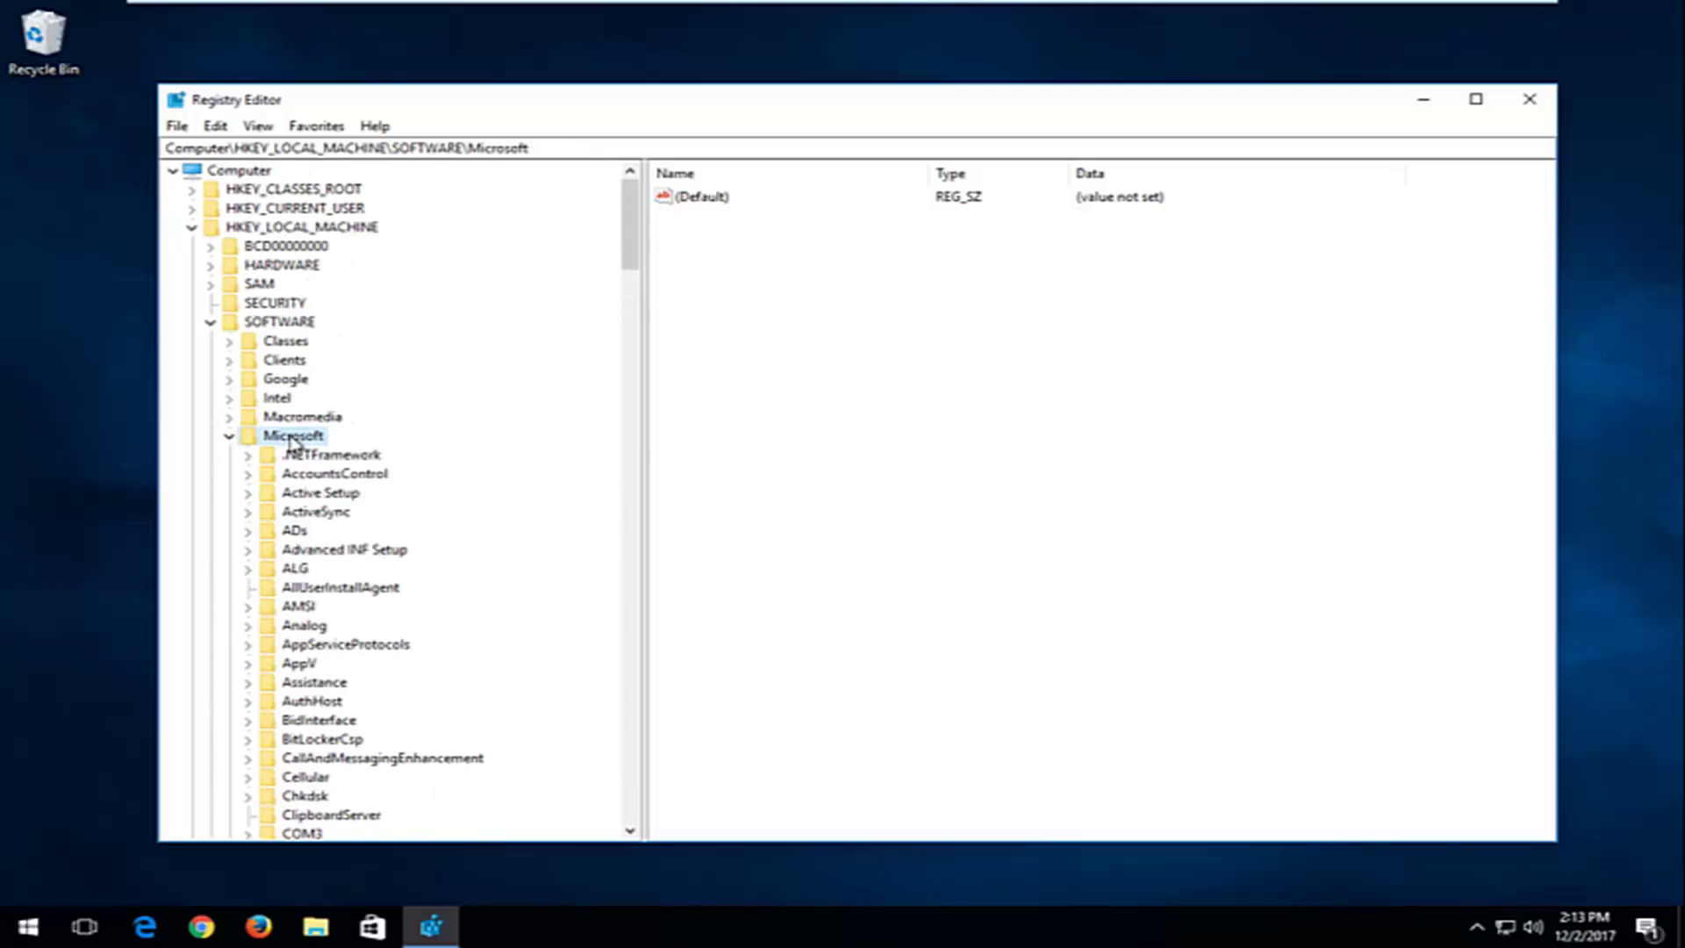
Create a new key under SOFTWARE\Microsoft and rename it MSMQ
right_click(293, 443)
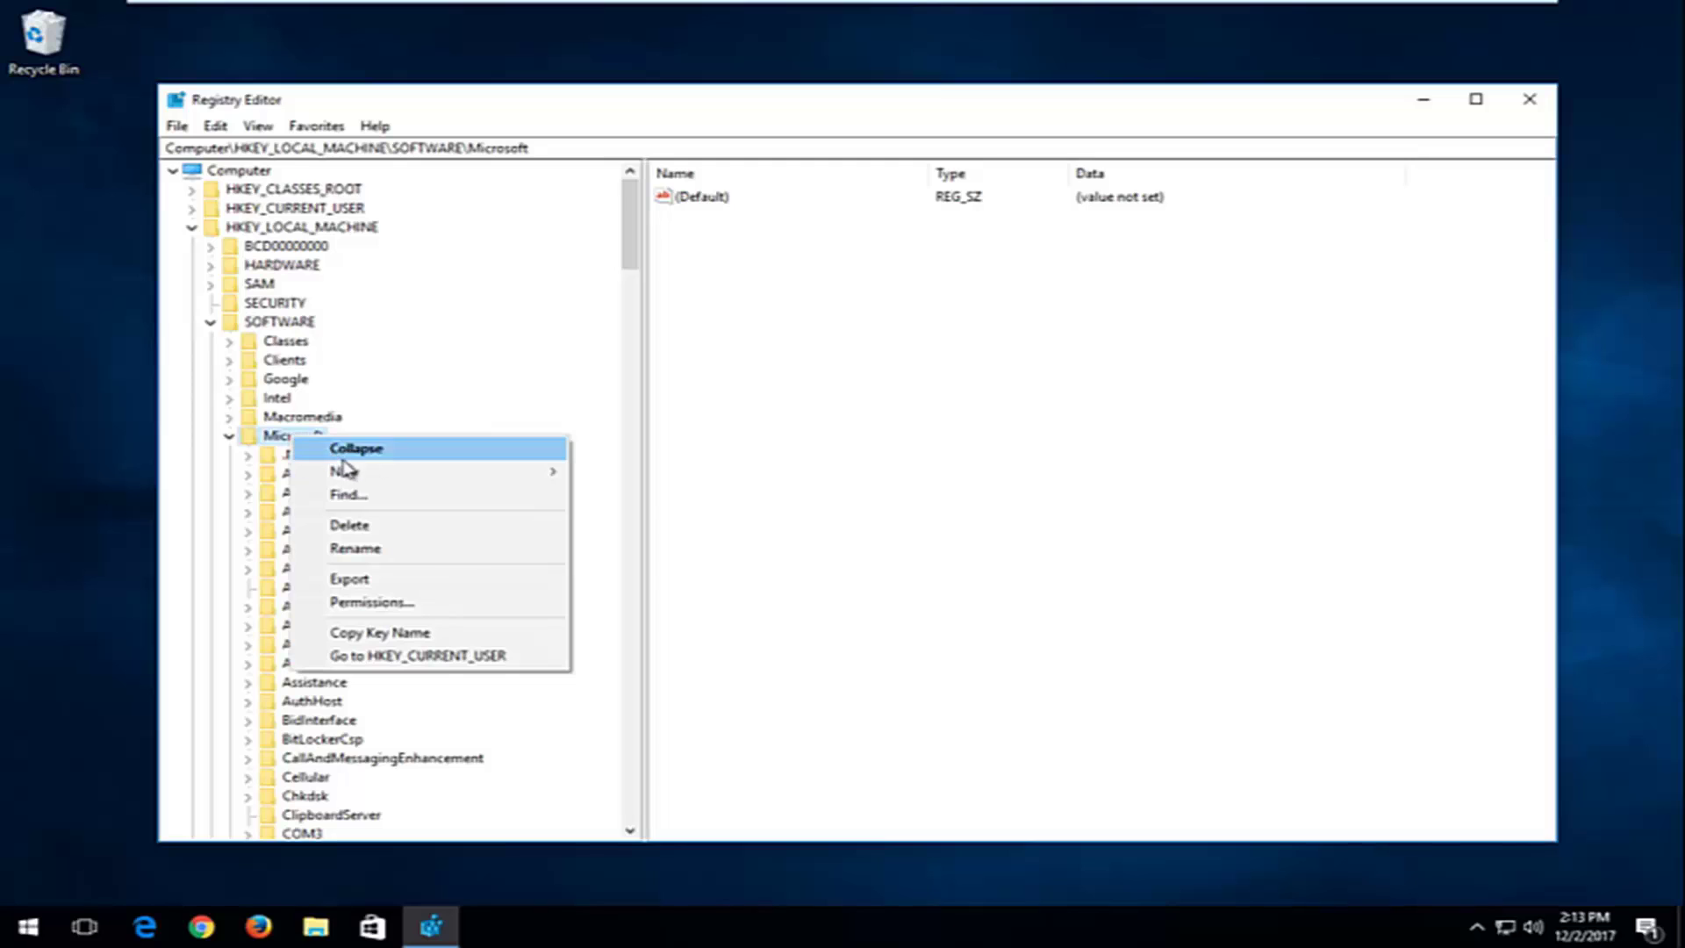
mouse_move(346, 470)
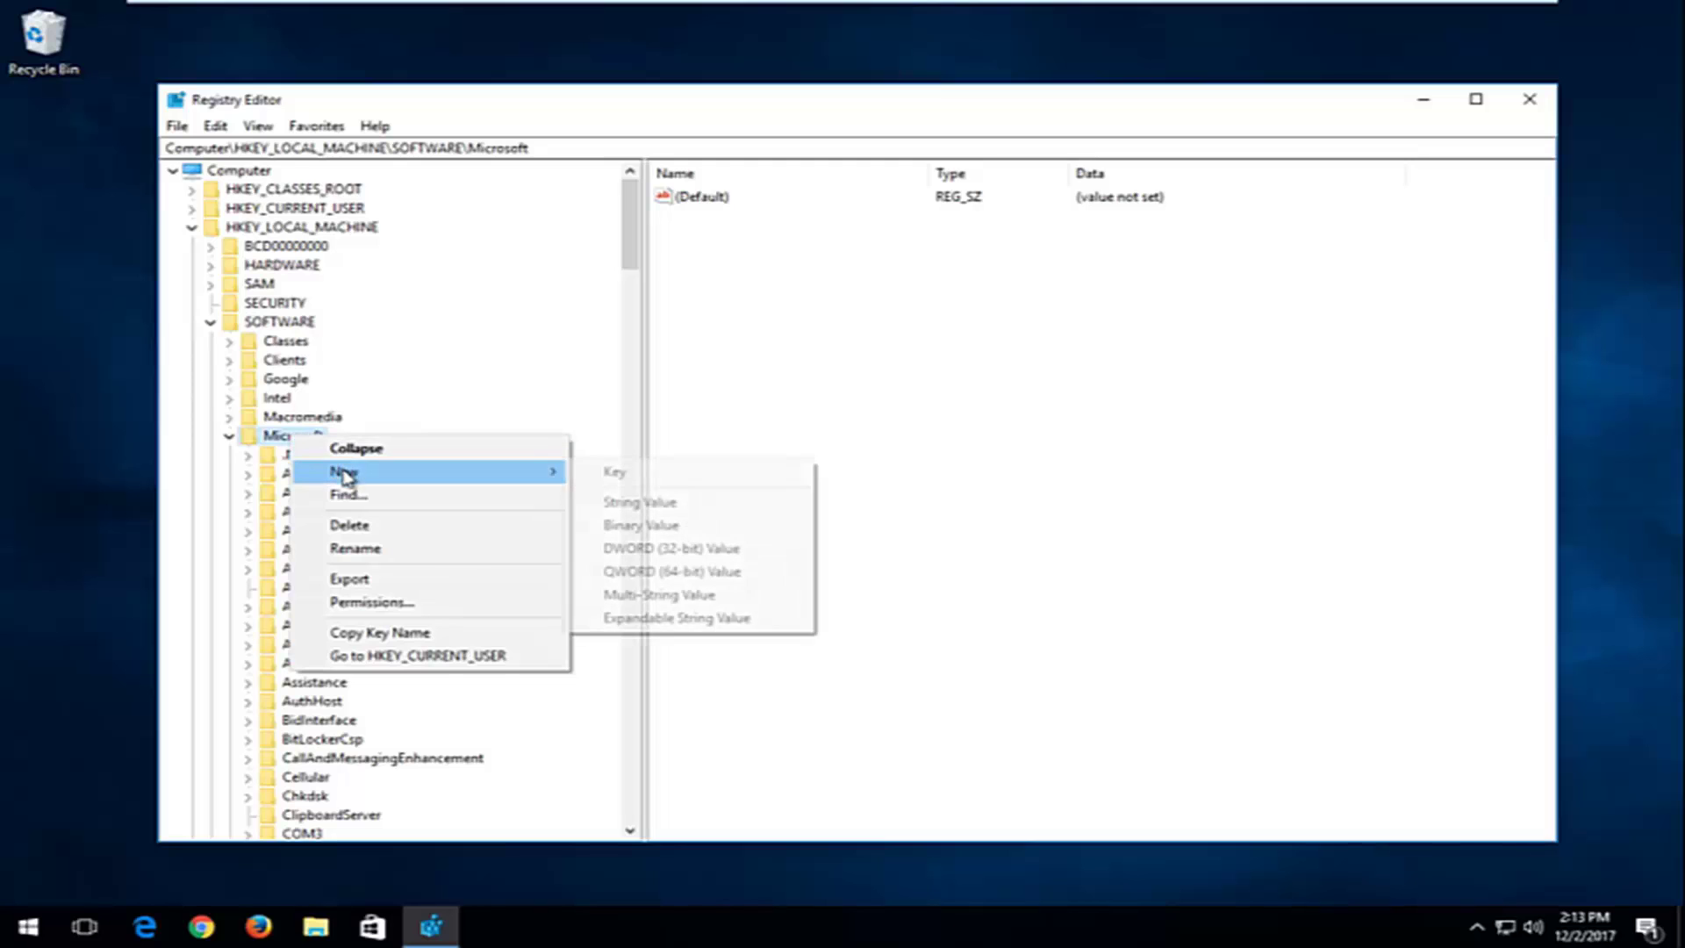
click(624, 481)
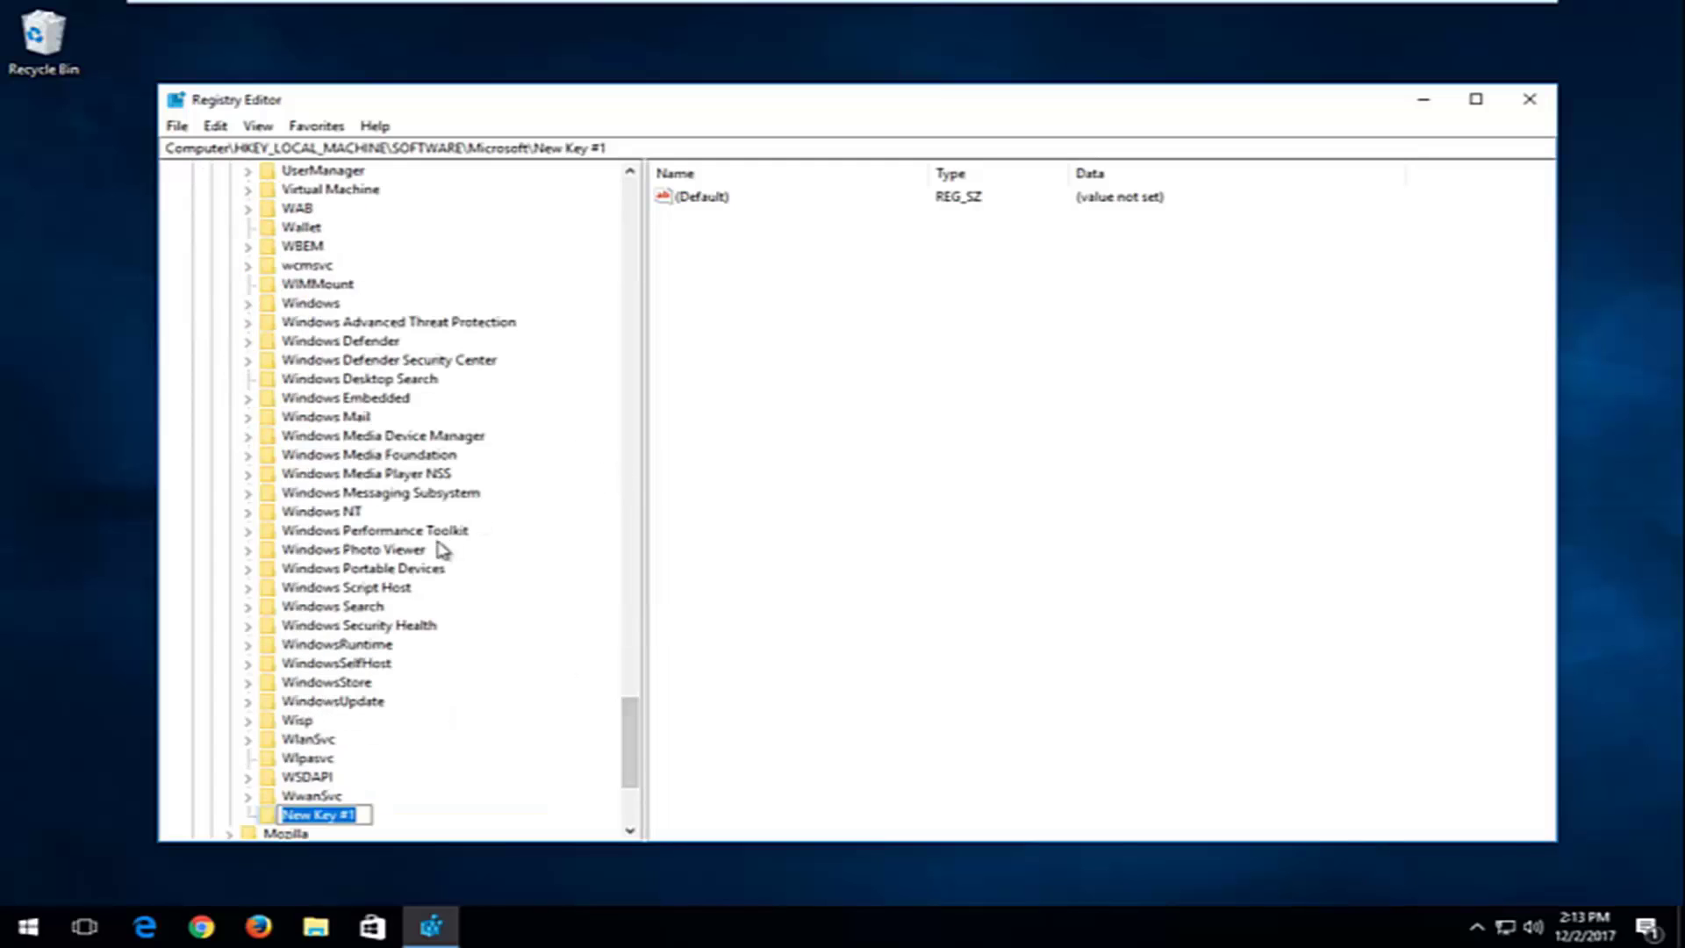
scroll(439, 549, down, 4)
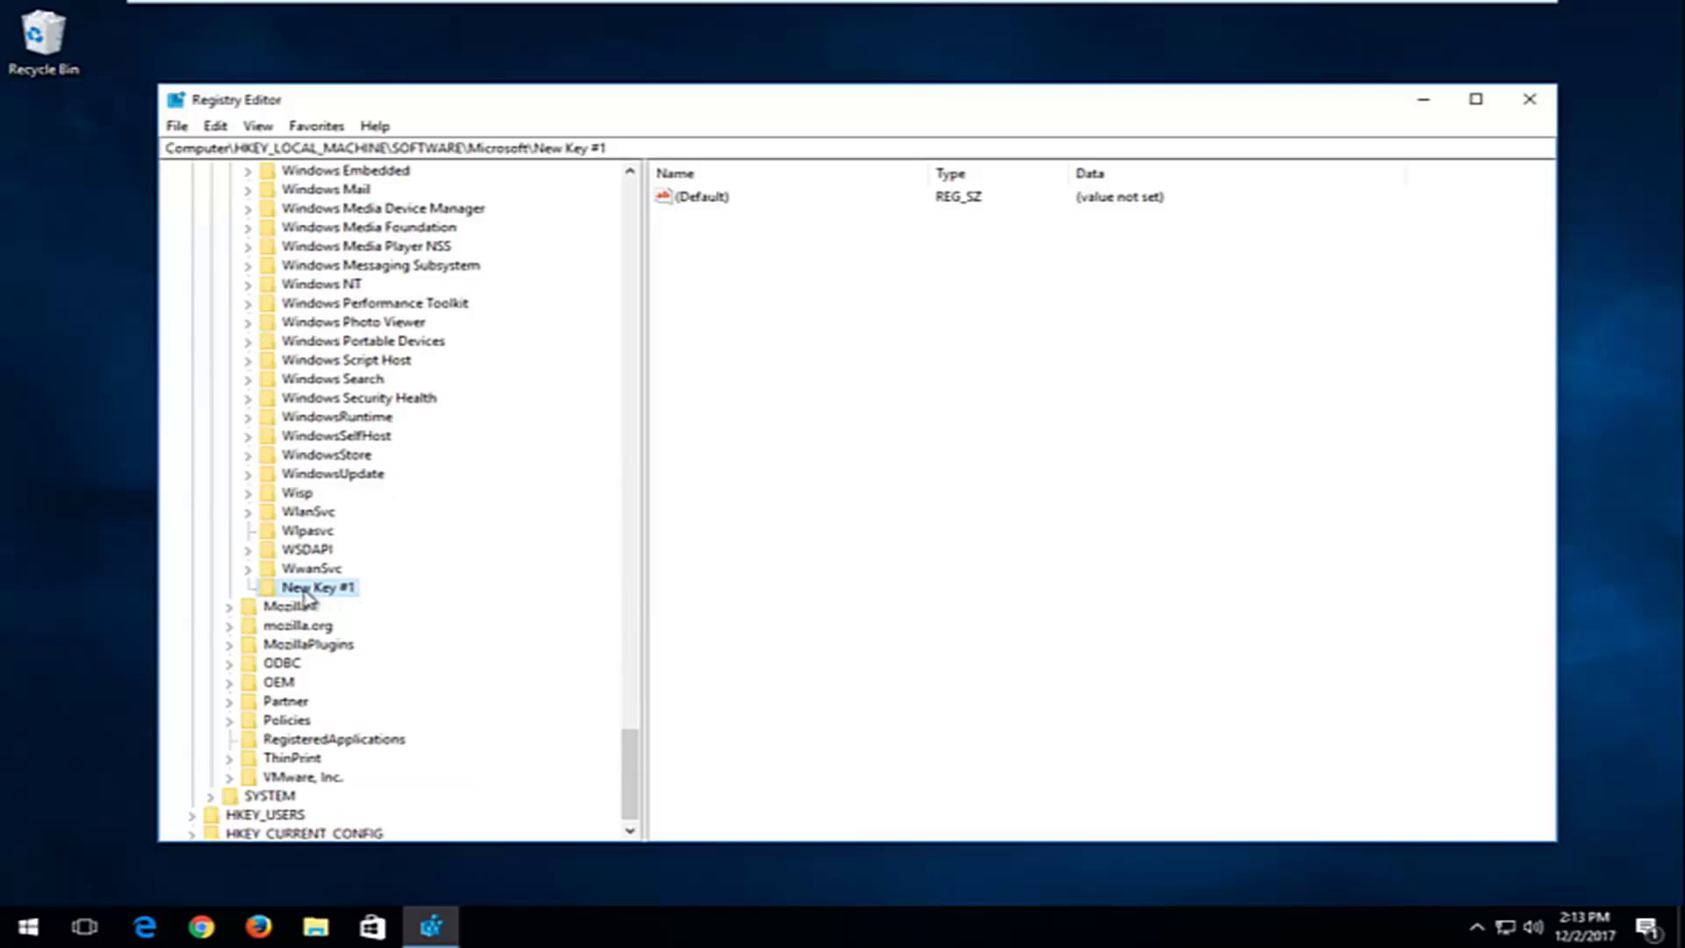
right_click(309, 595)
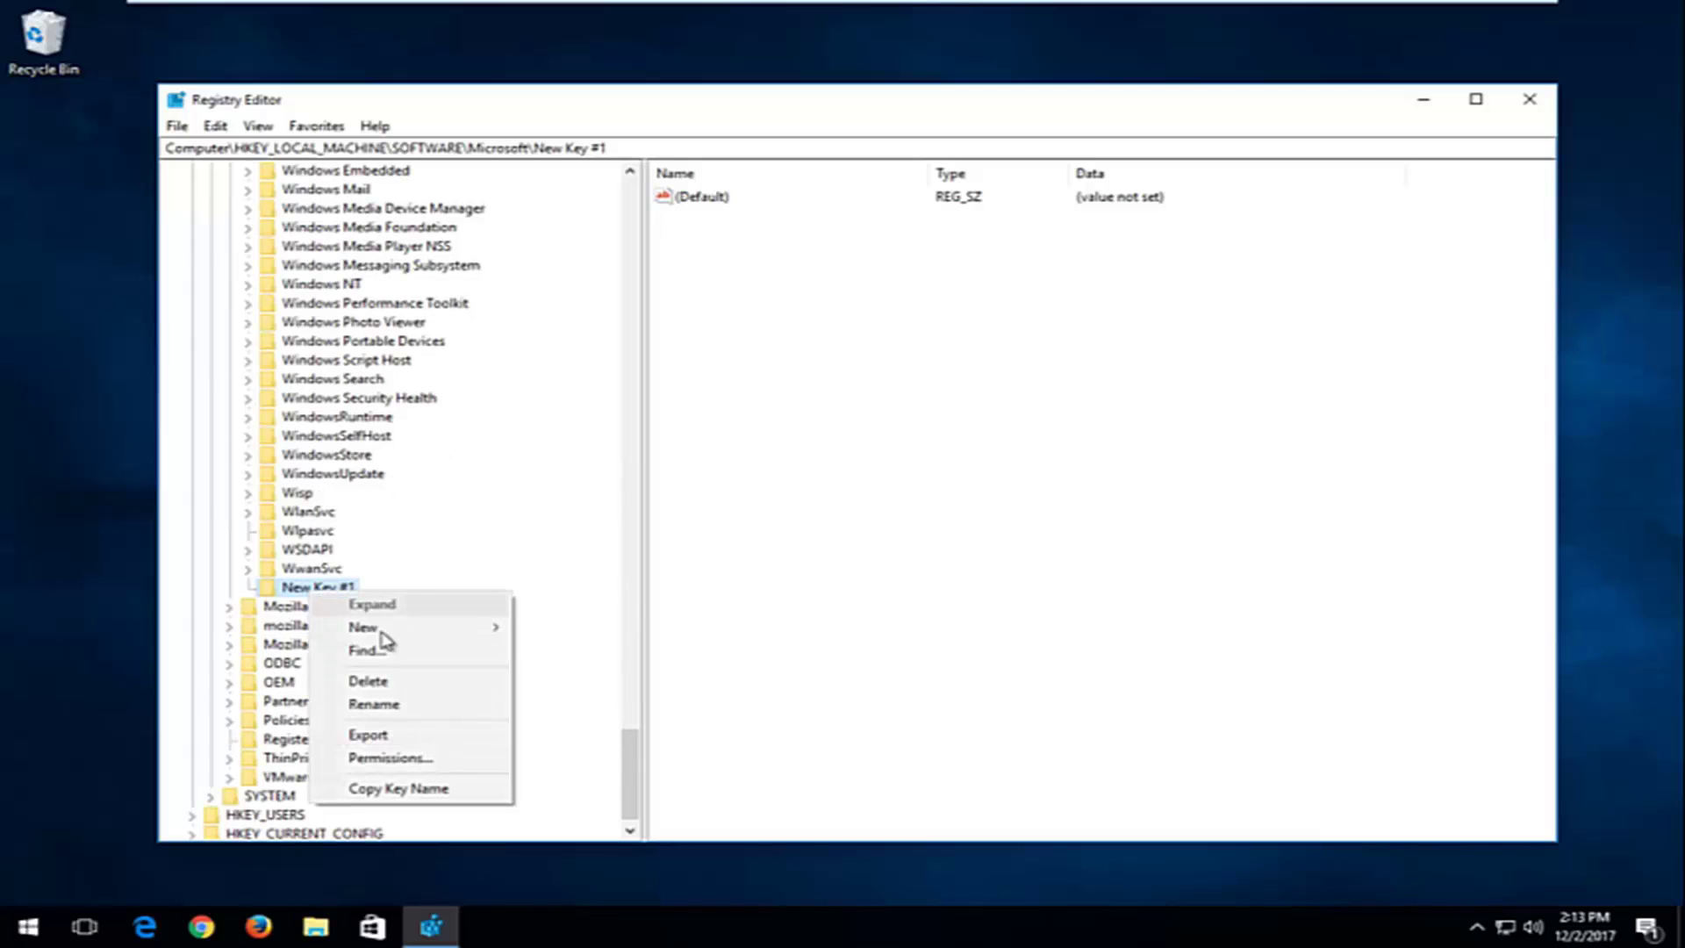
click(367, 705)
text(cmd)
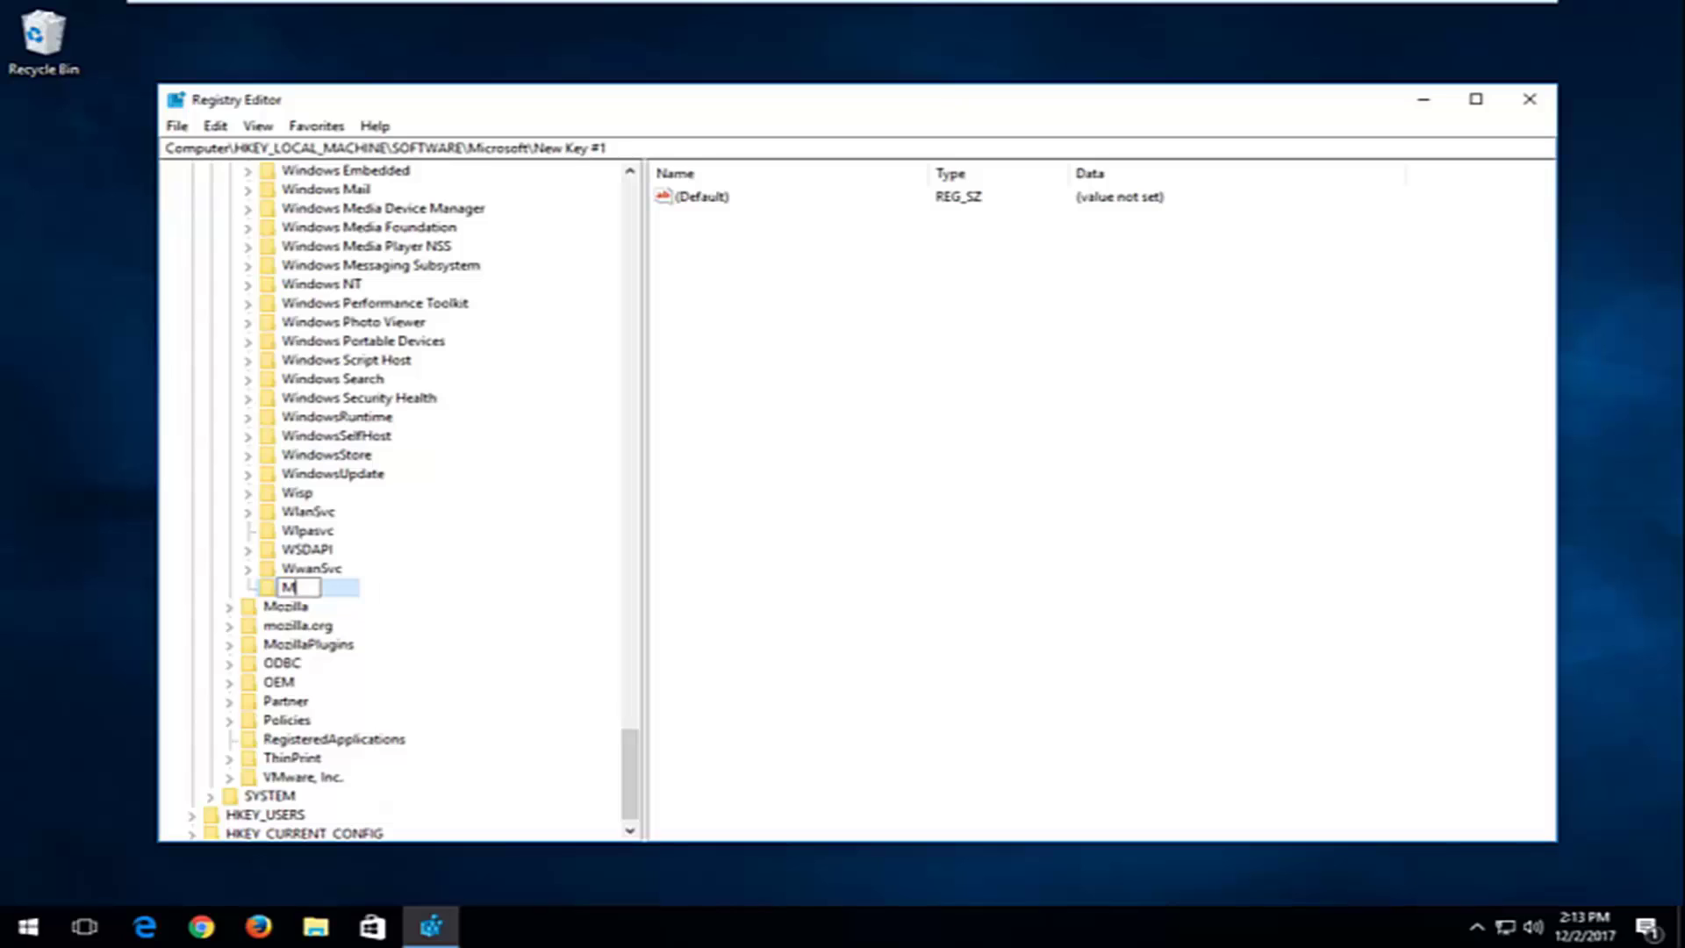
key(BackSpace)
key(BackSpace)
key(BackSpace)
text(MSMQ)
key(Return)
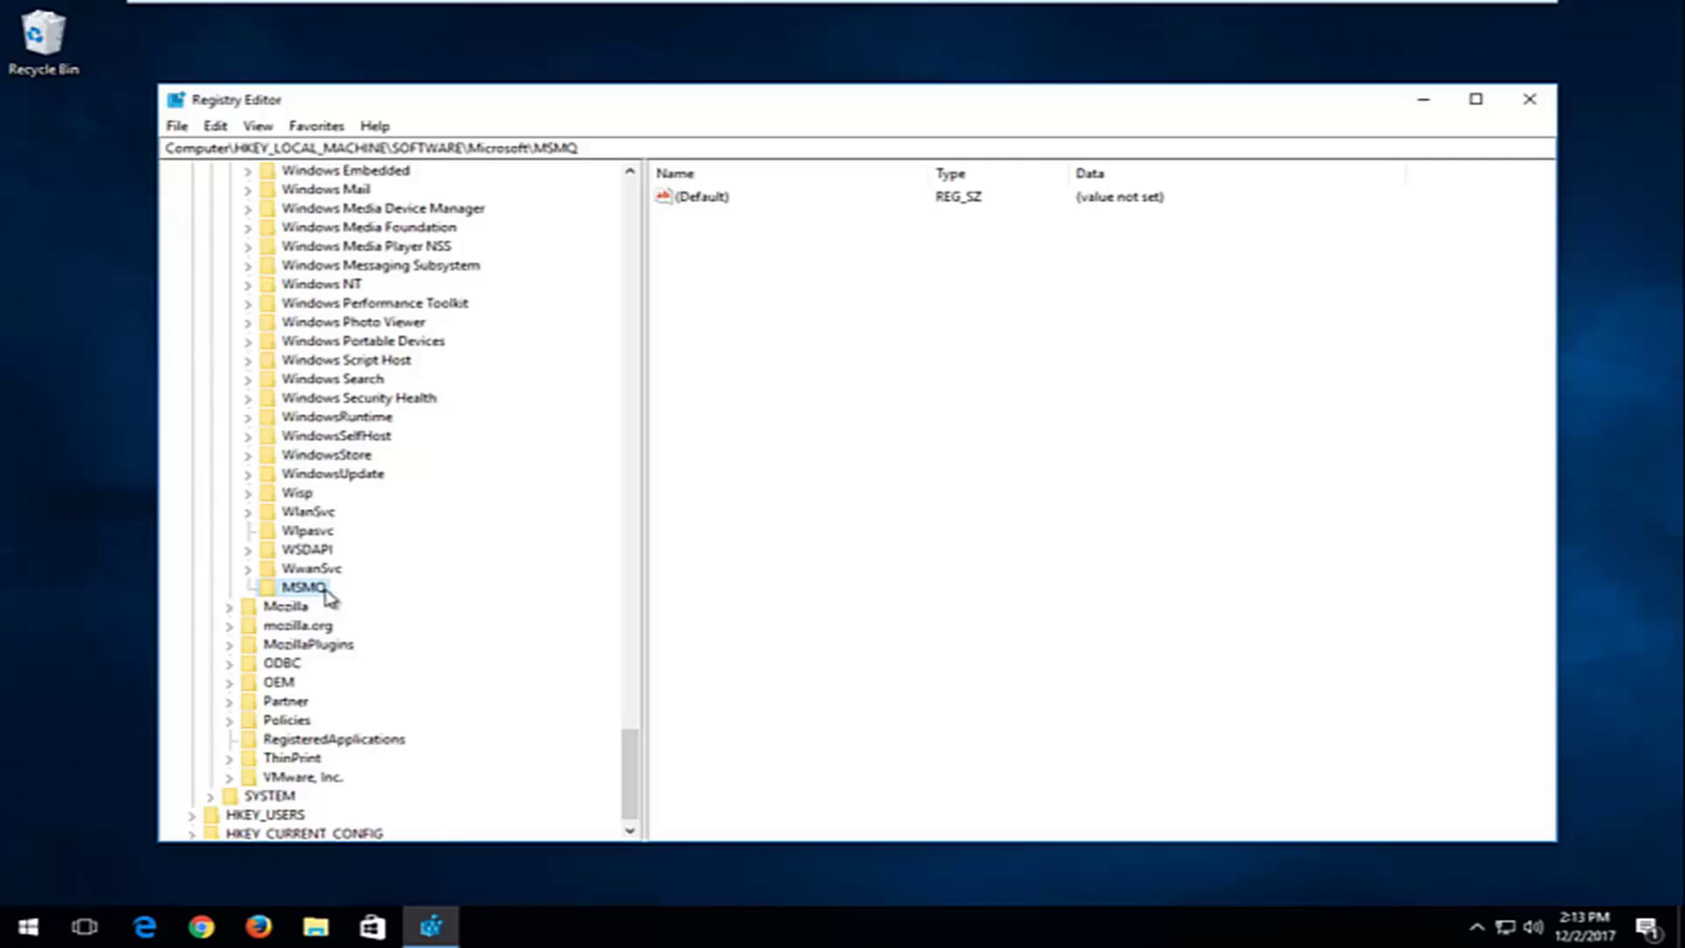
click(691, 282)
Add a DWORD (32-bit) value TCPNoDelay to MSMQ and set its data to 1
right_click(780, 276)
mouse_move(820, 293)
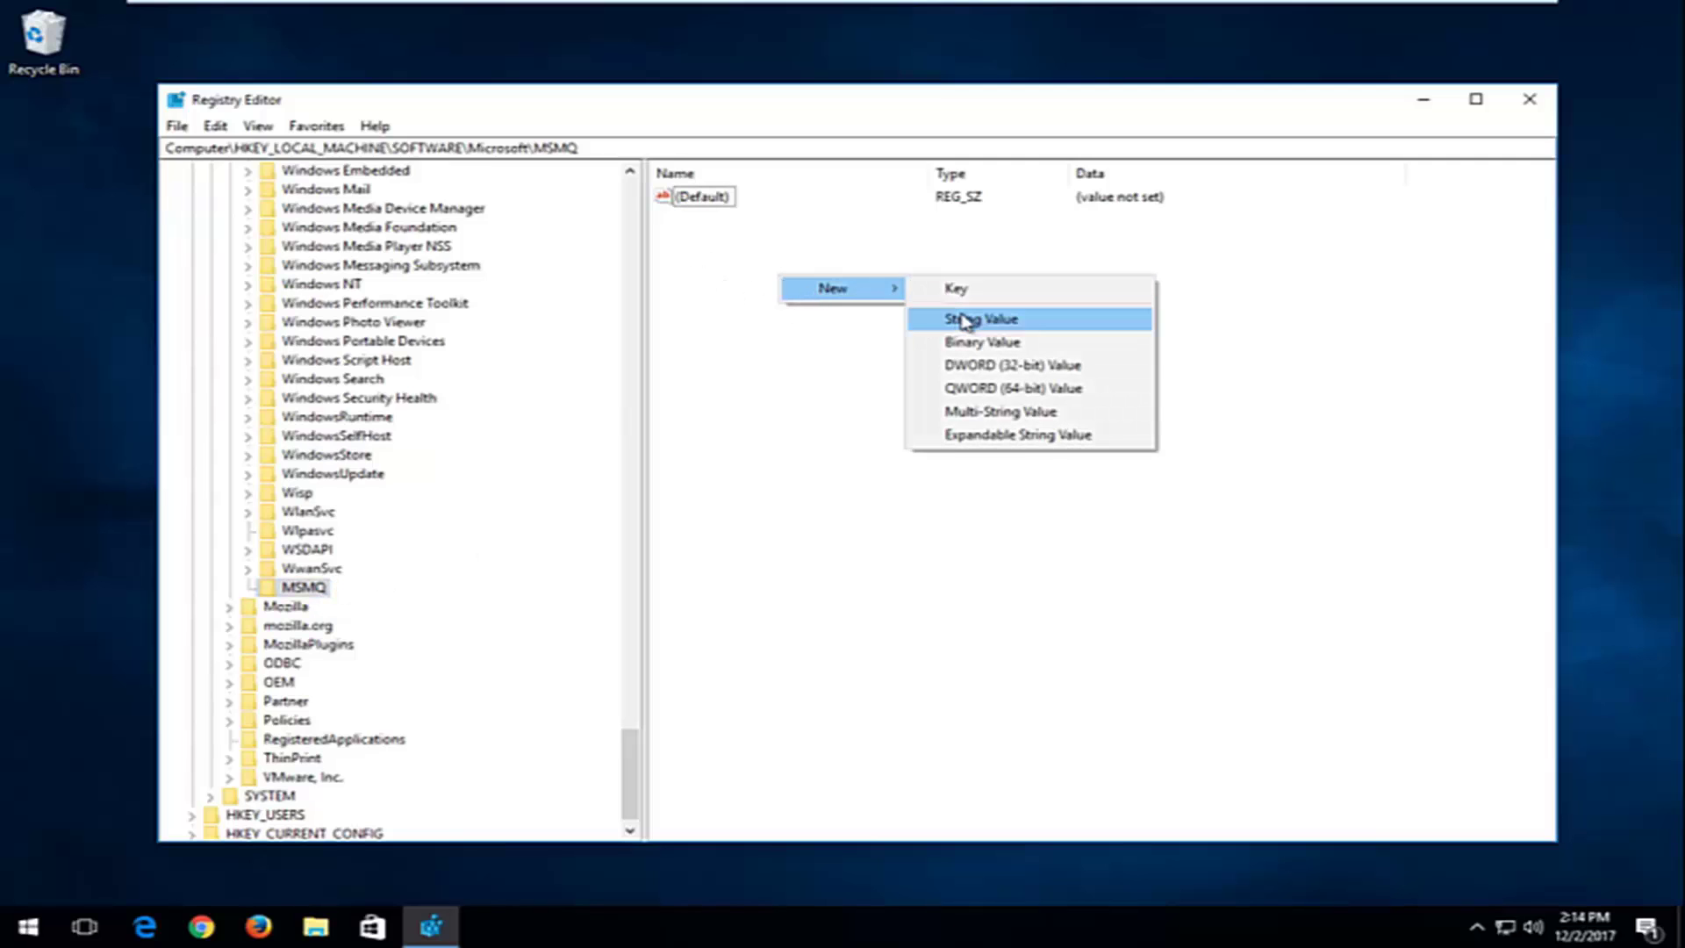
click(966, 369)
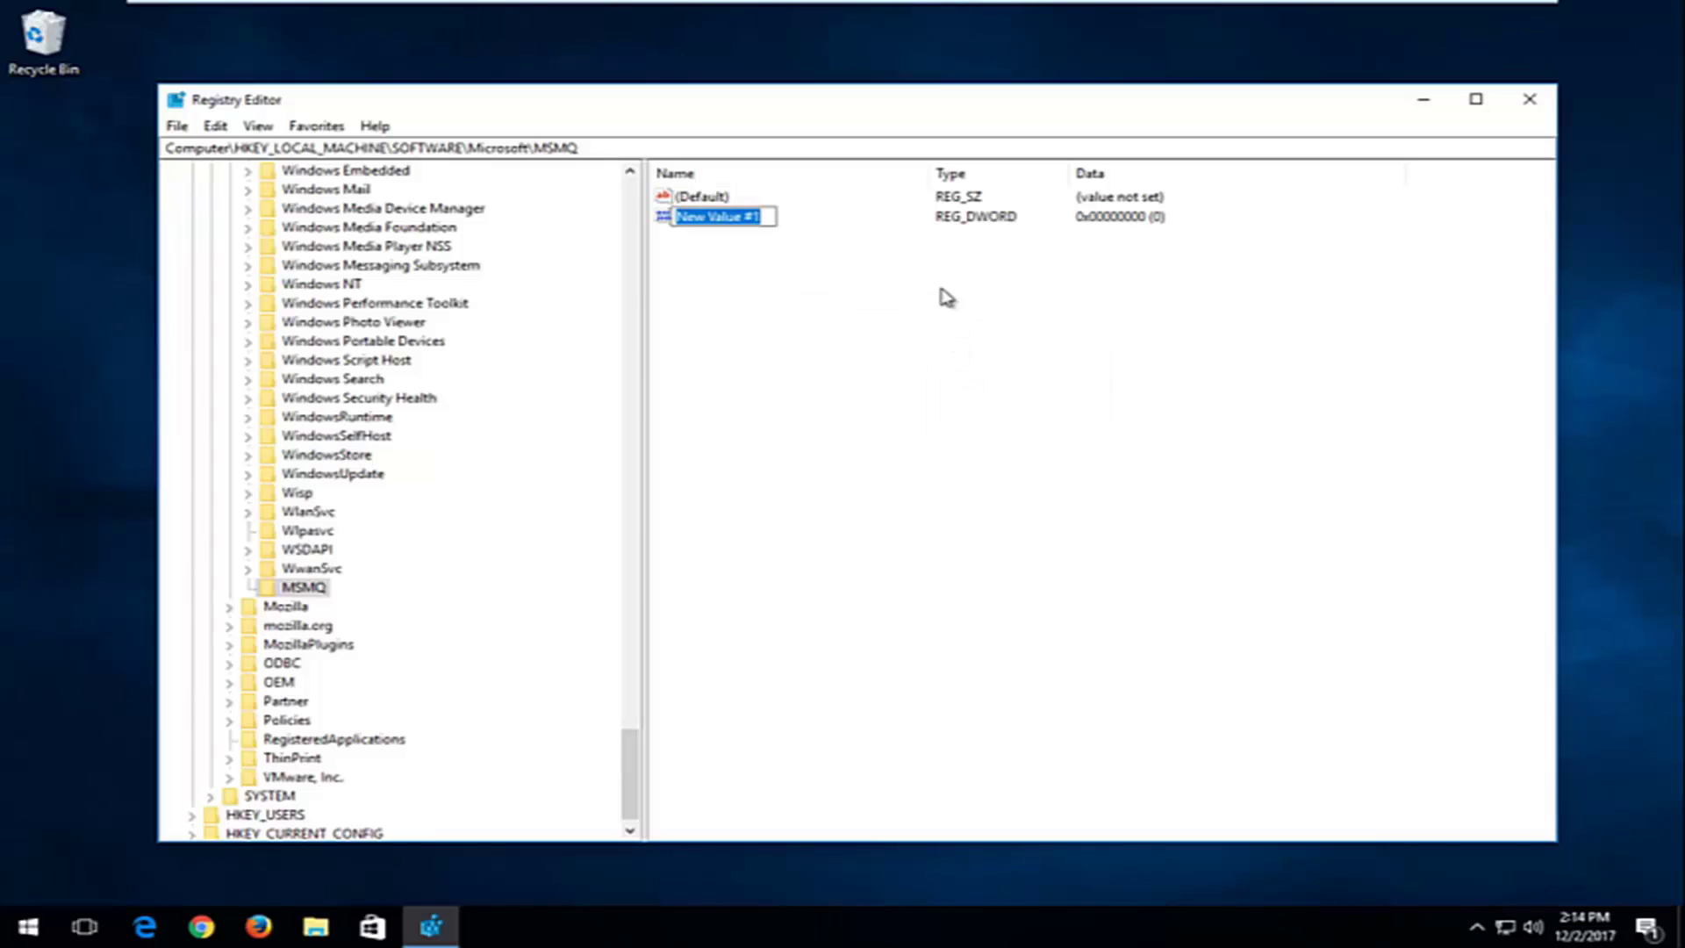
text(TCP)
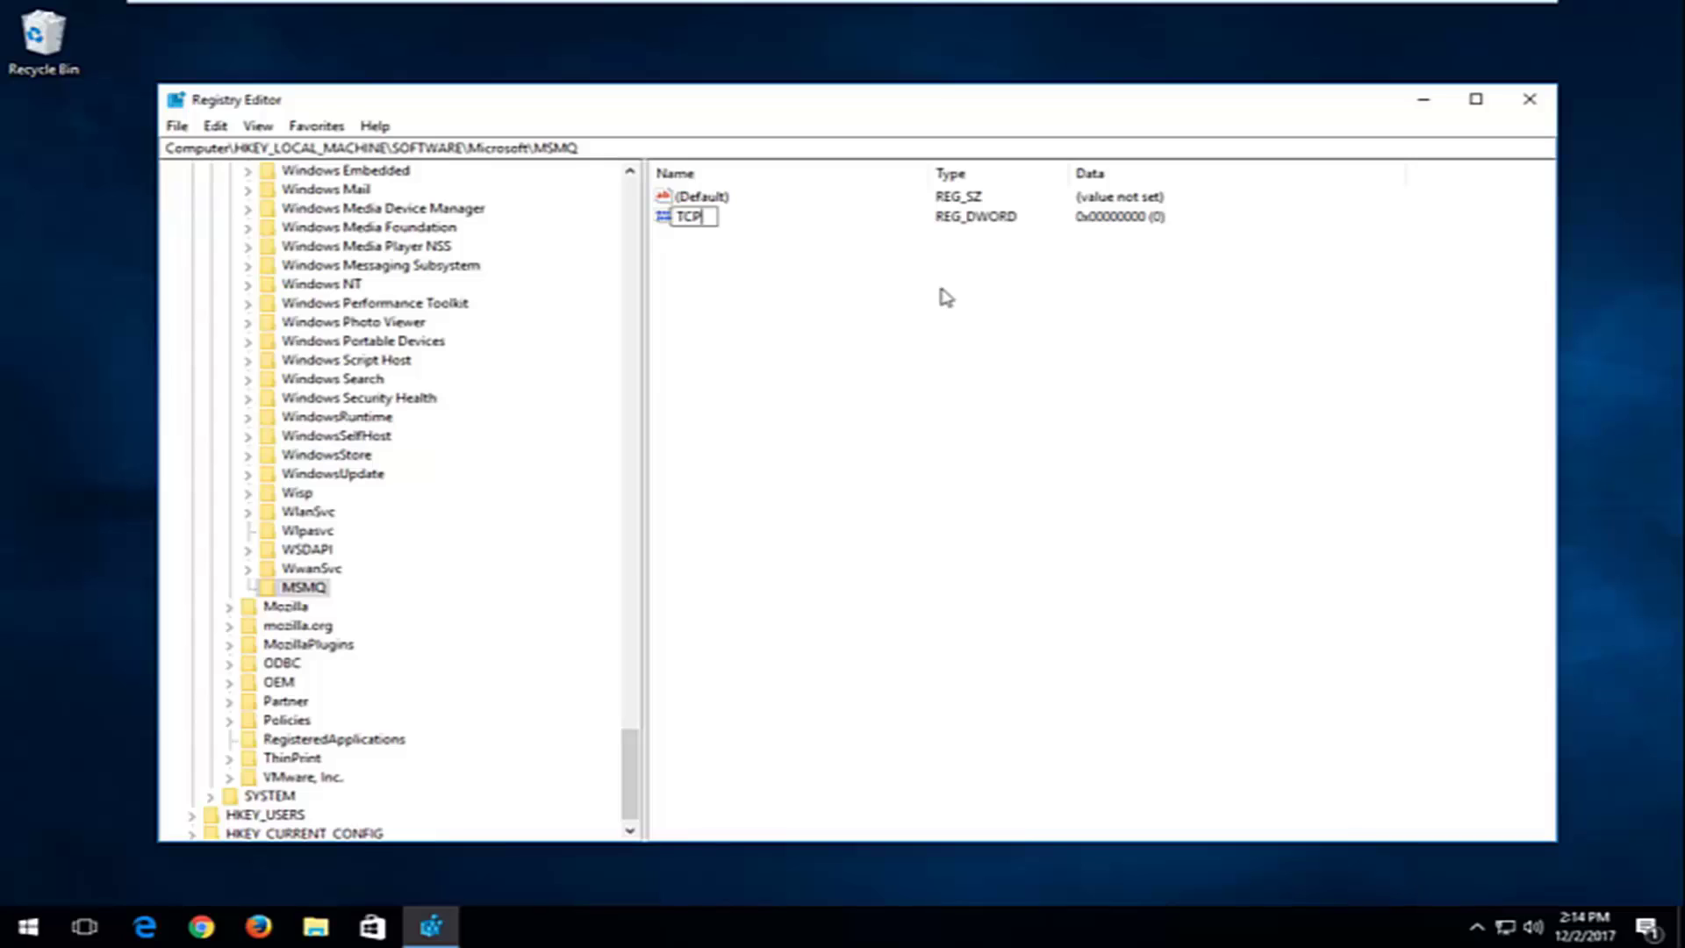
text(NoDelay)
key(Return)
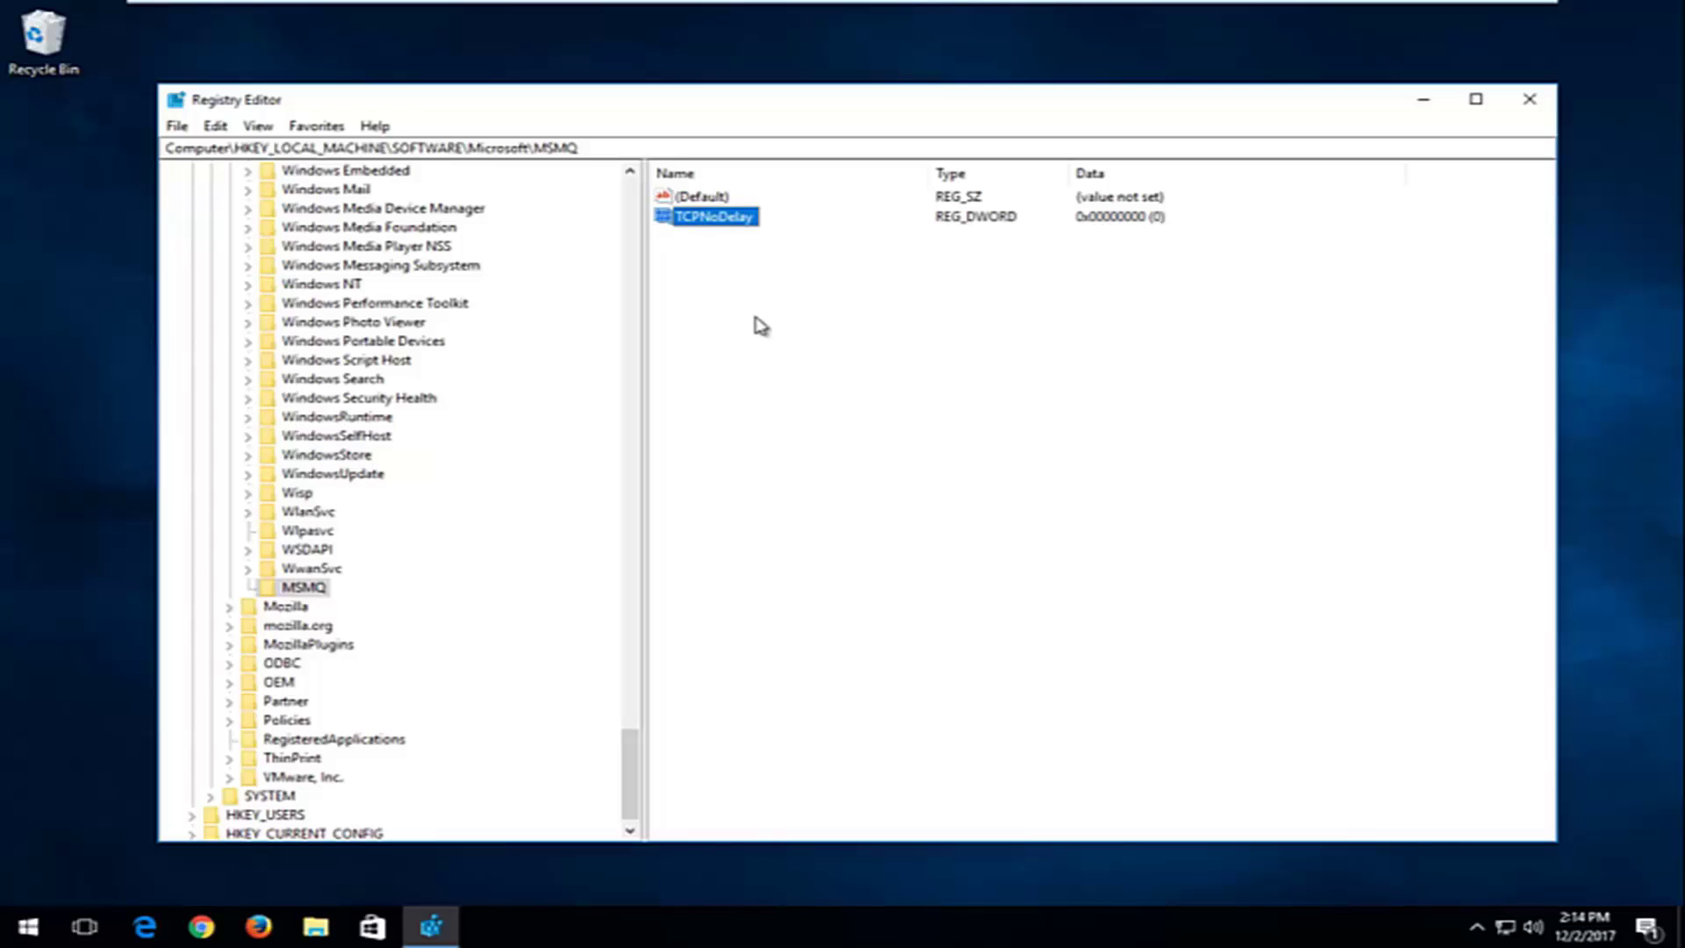
double_click(711, 217)
click(321, 302)
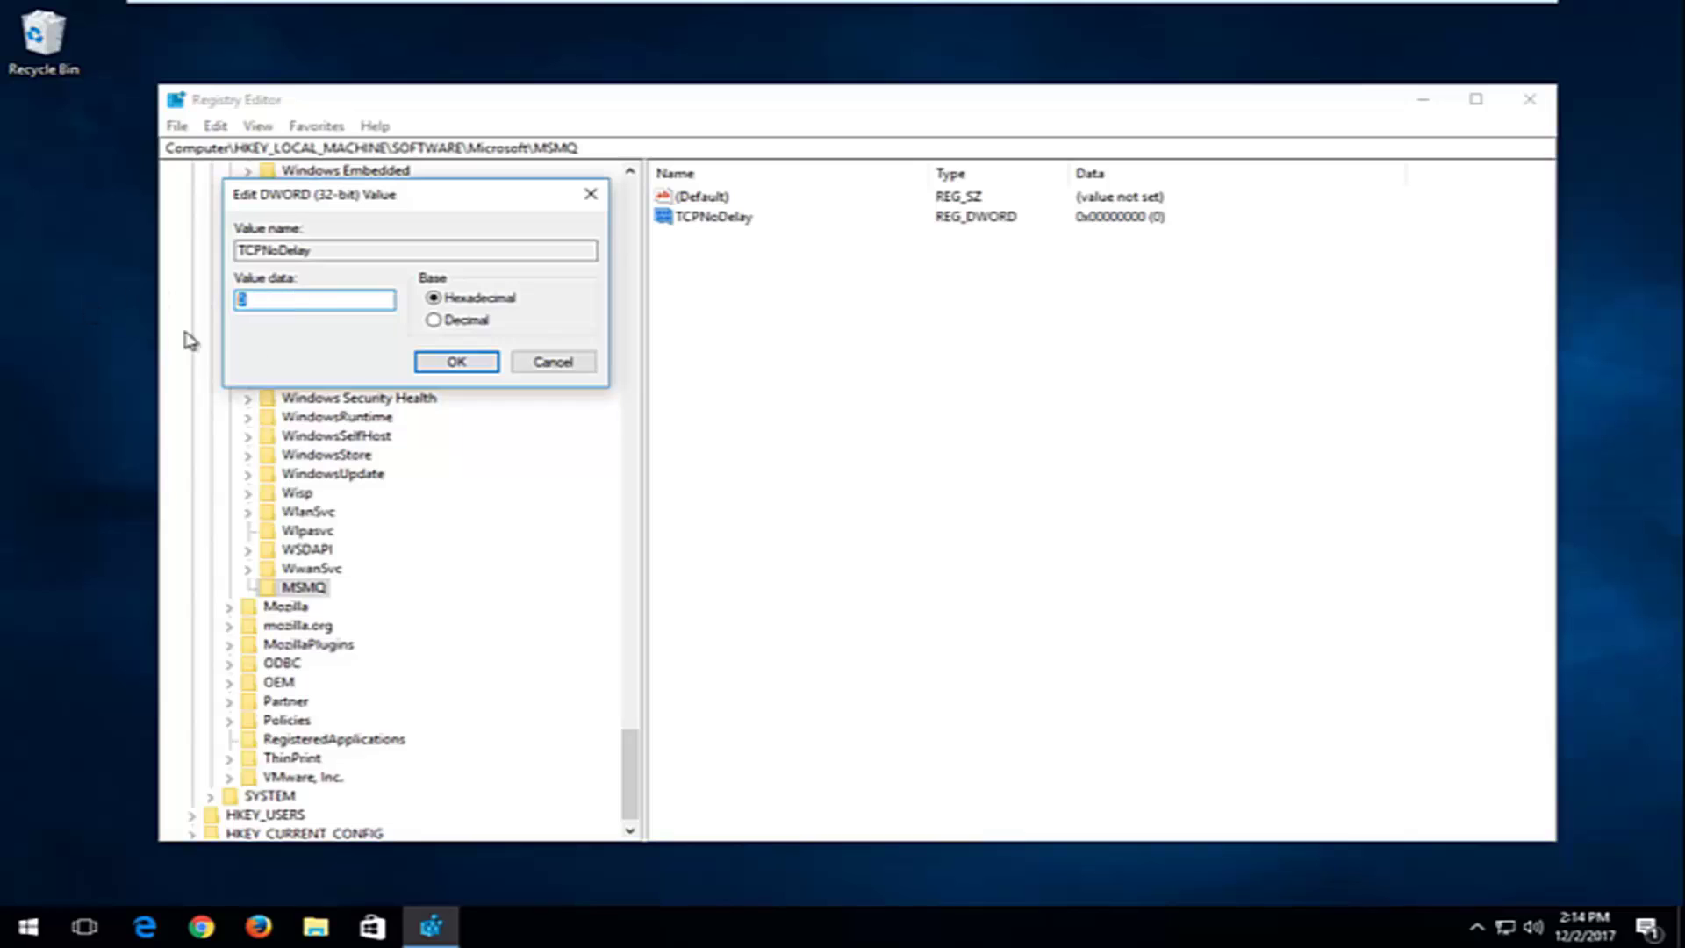
key(BackSpace)
text(1)
click(472, 365)
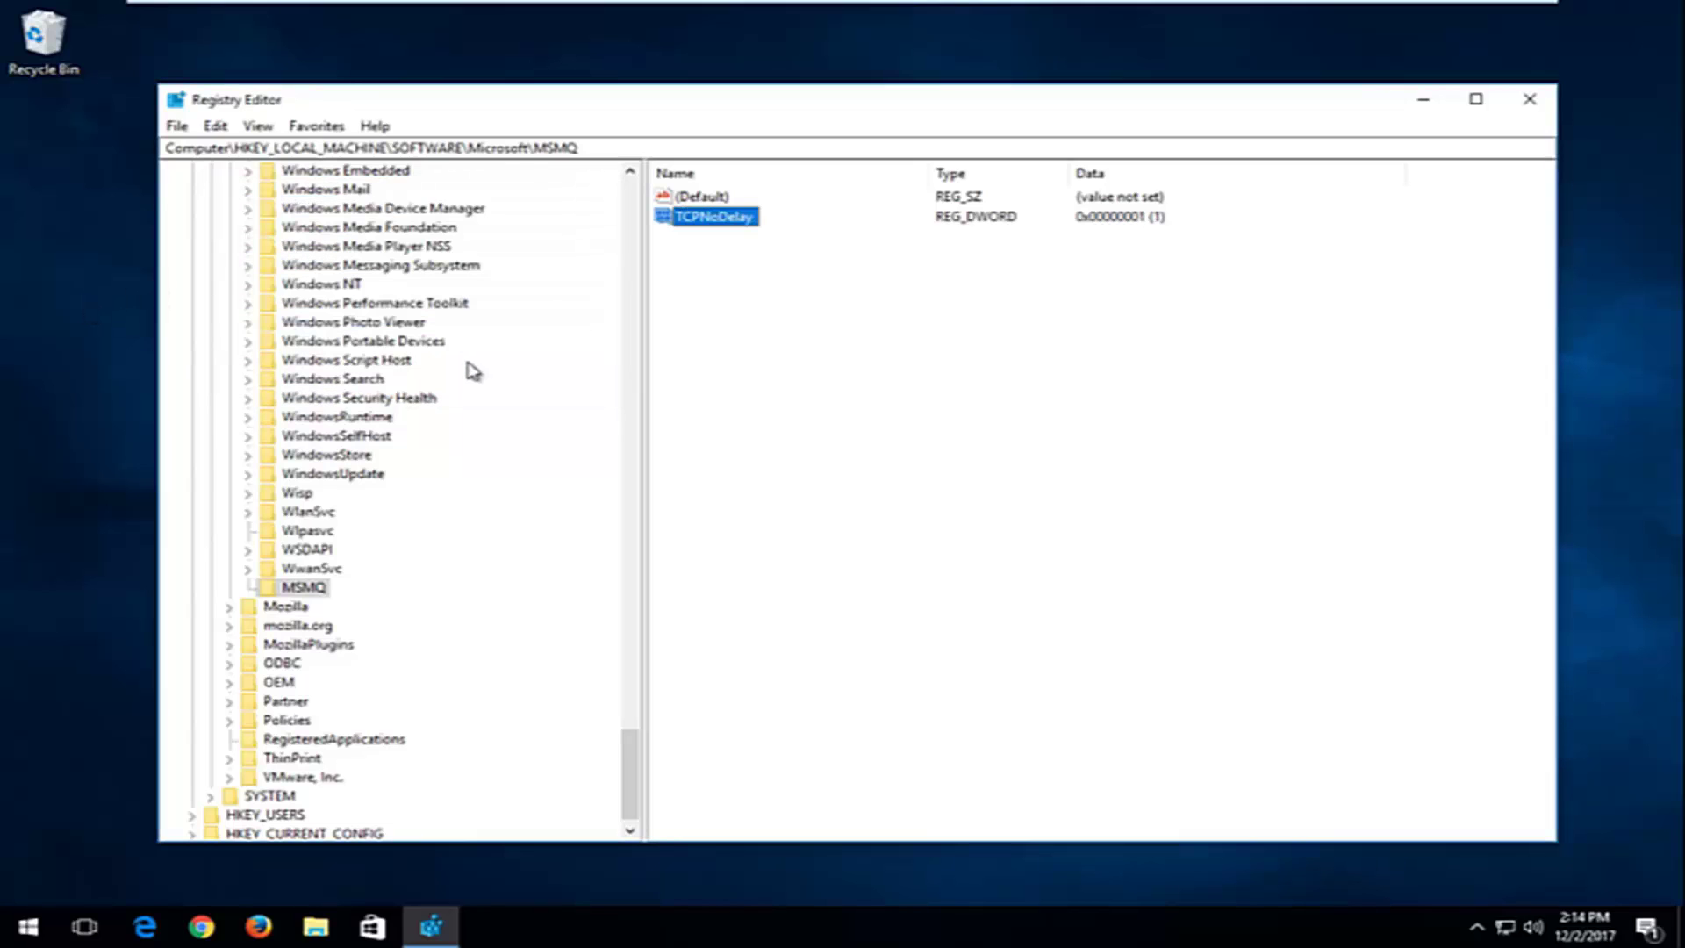
click(302, 588)
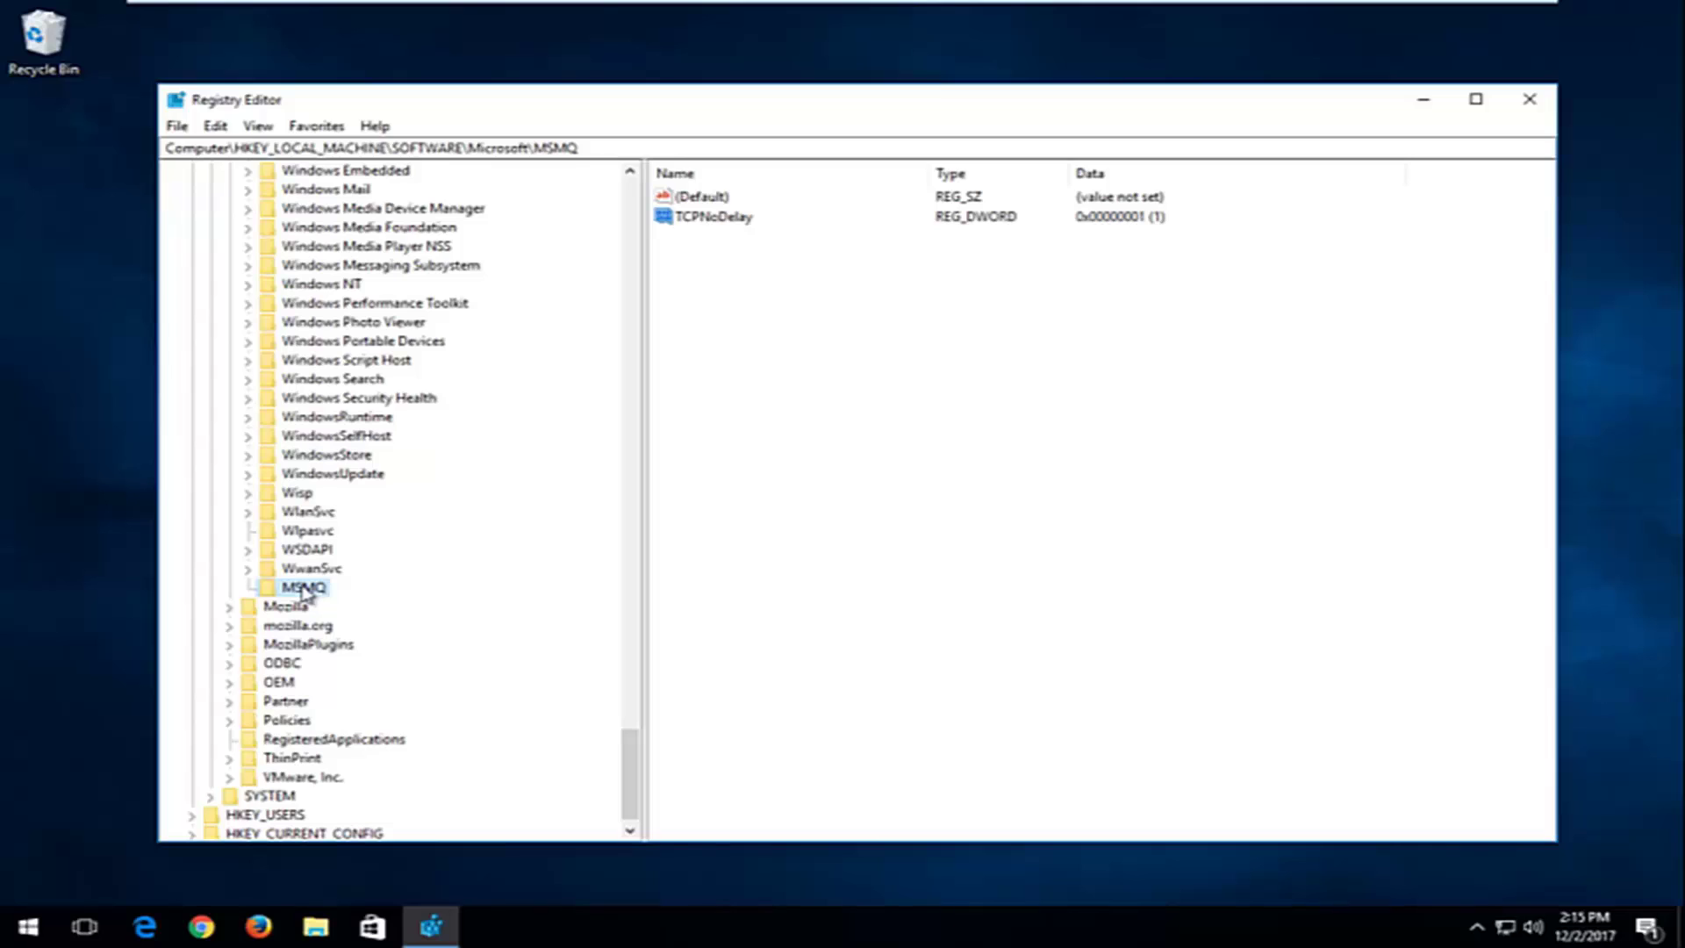
key(Tab)
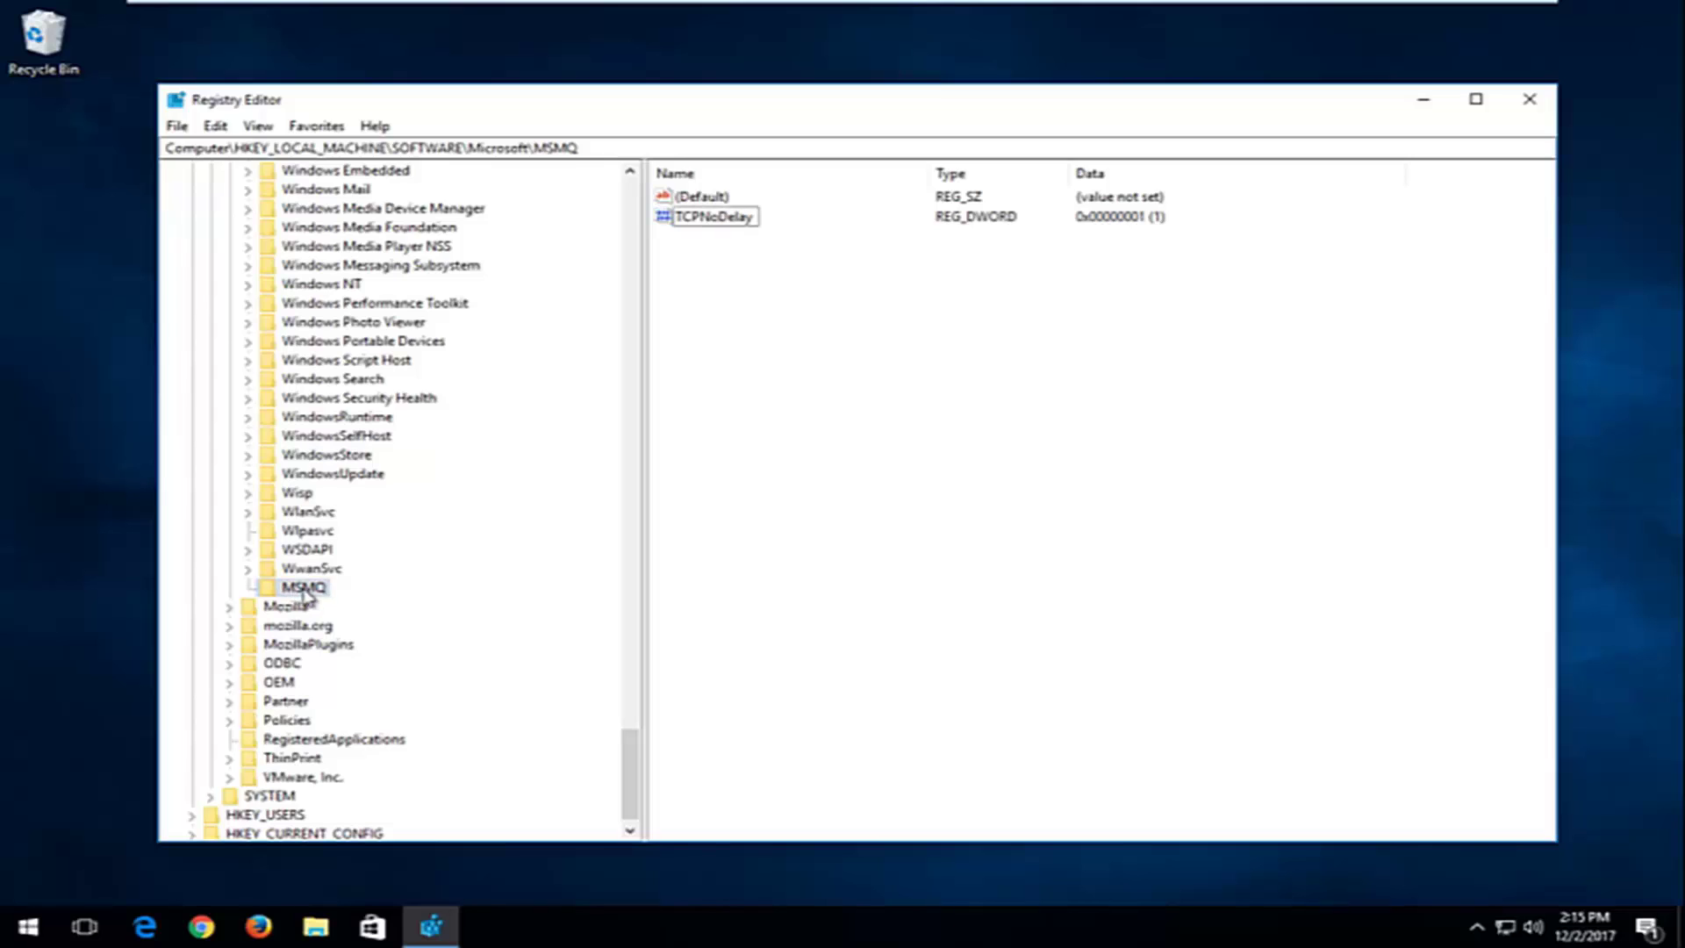
Create a new subkey named Parameters under the MSMQ key
right_click(301, 593)
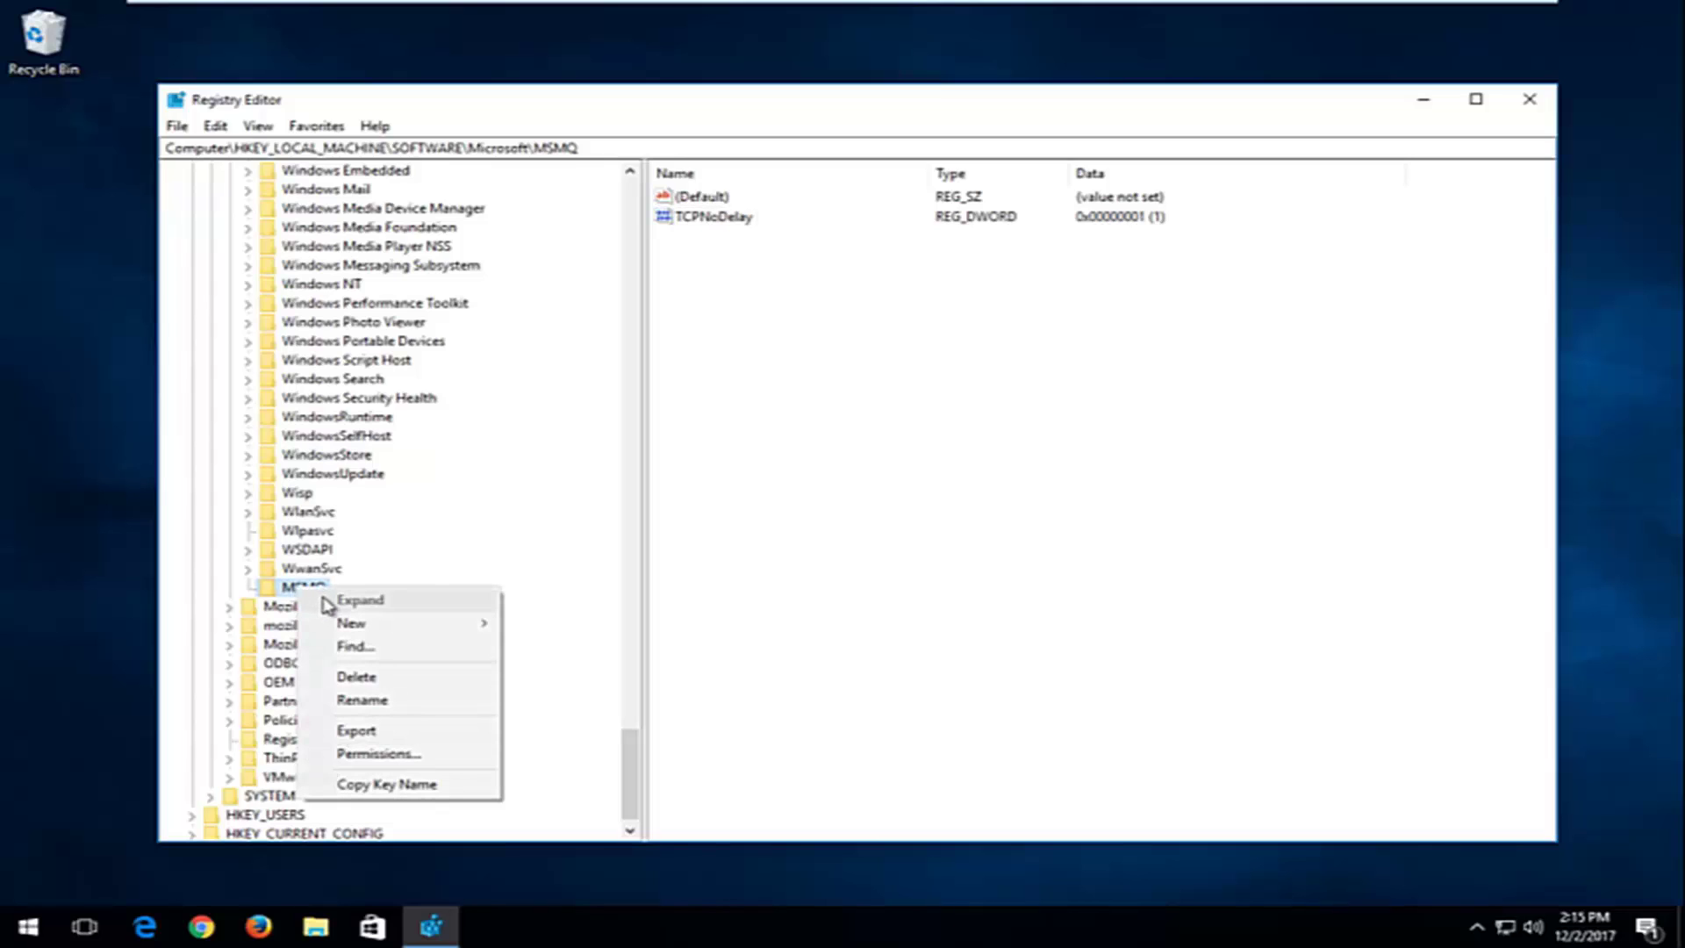
mouse_move(351, 623)
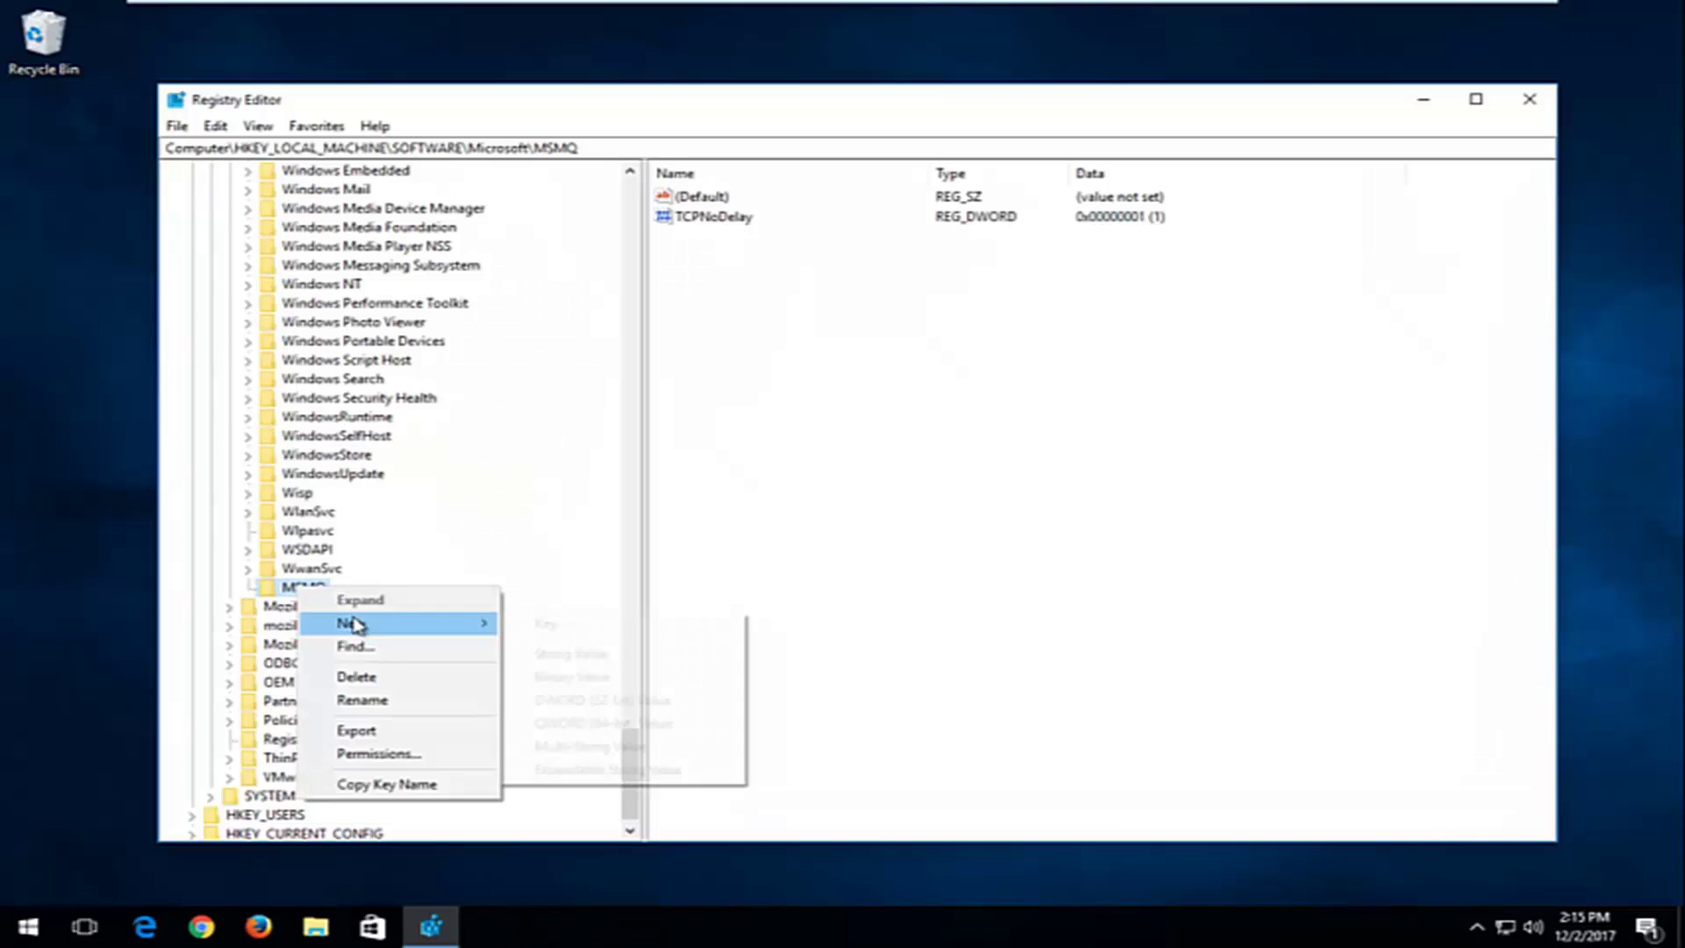
click(544, 626)
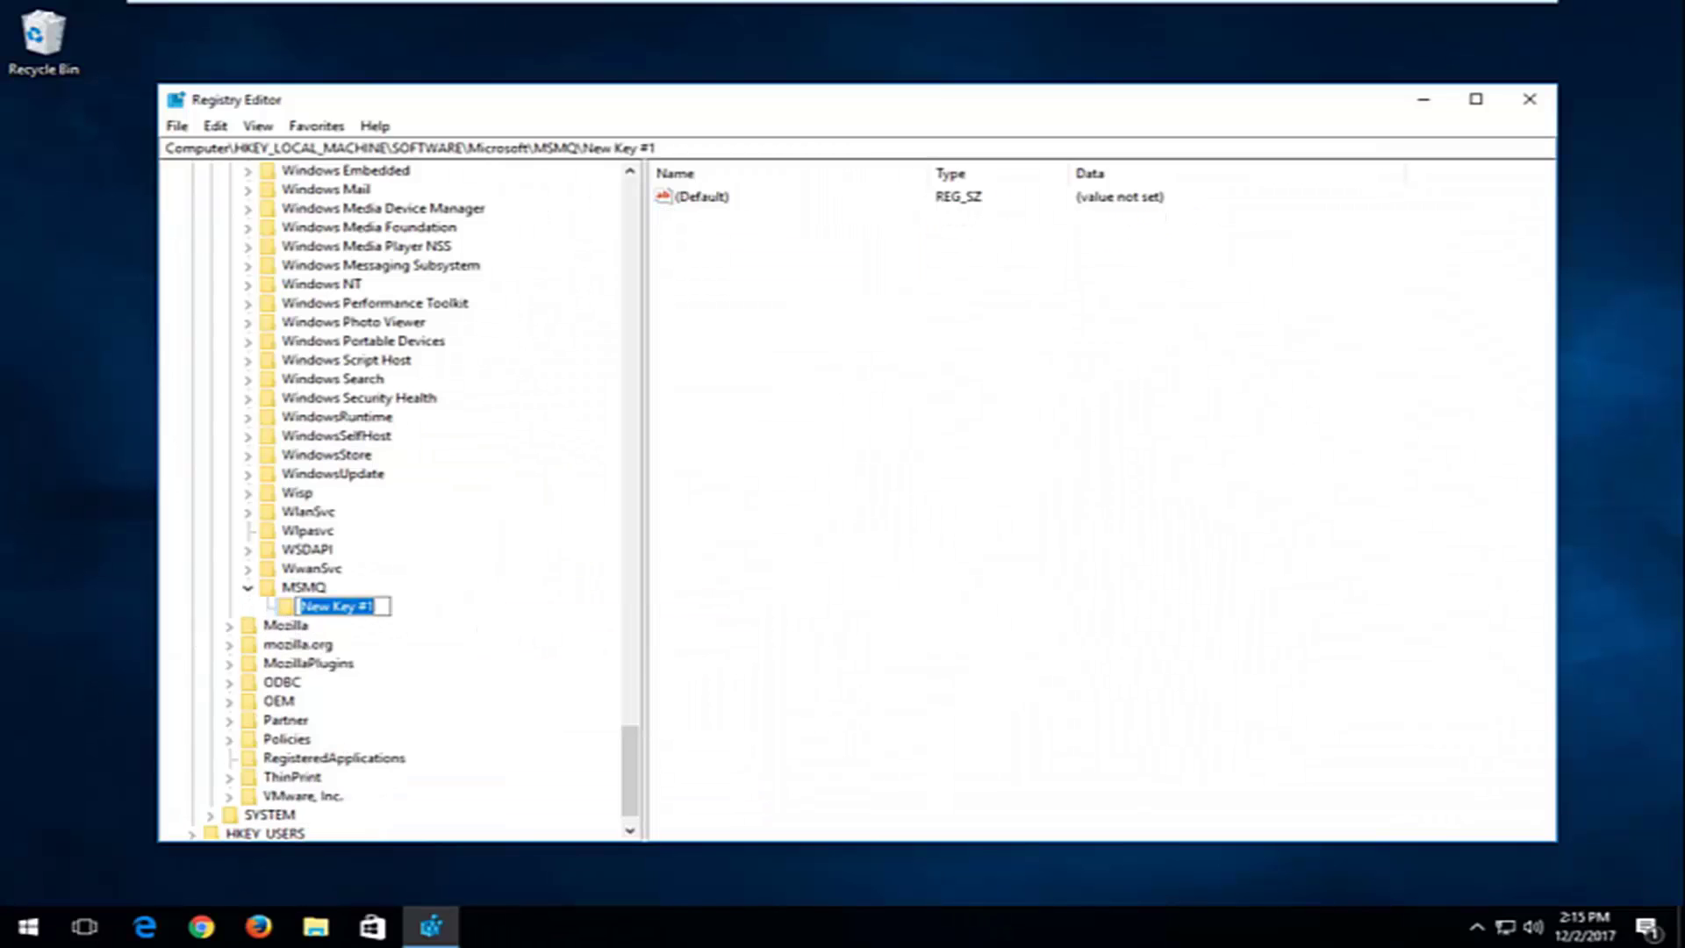
text(Parameters)
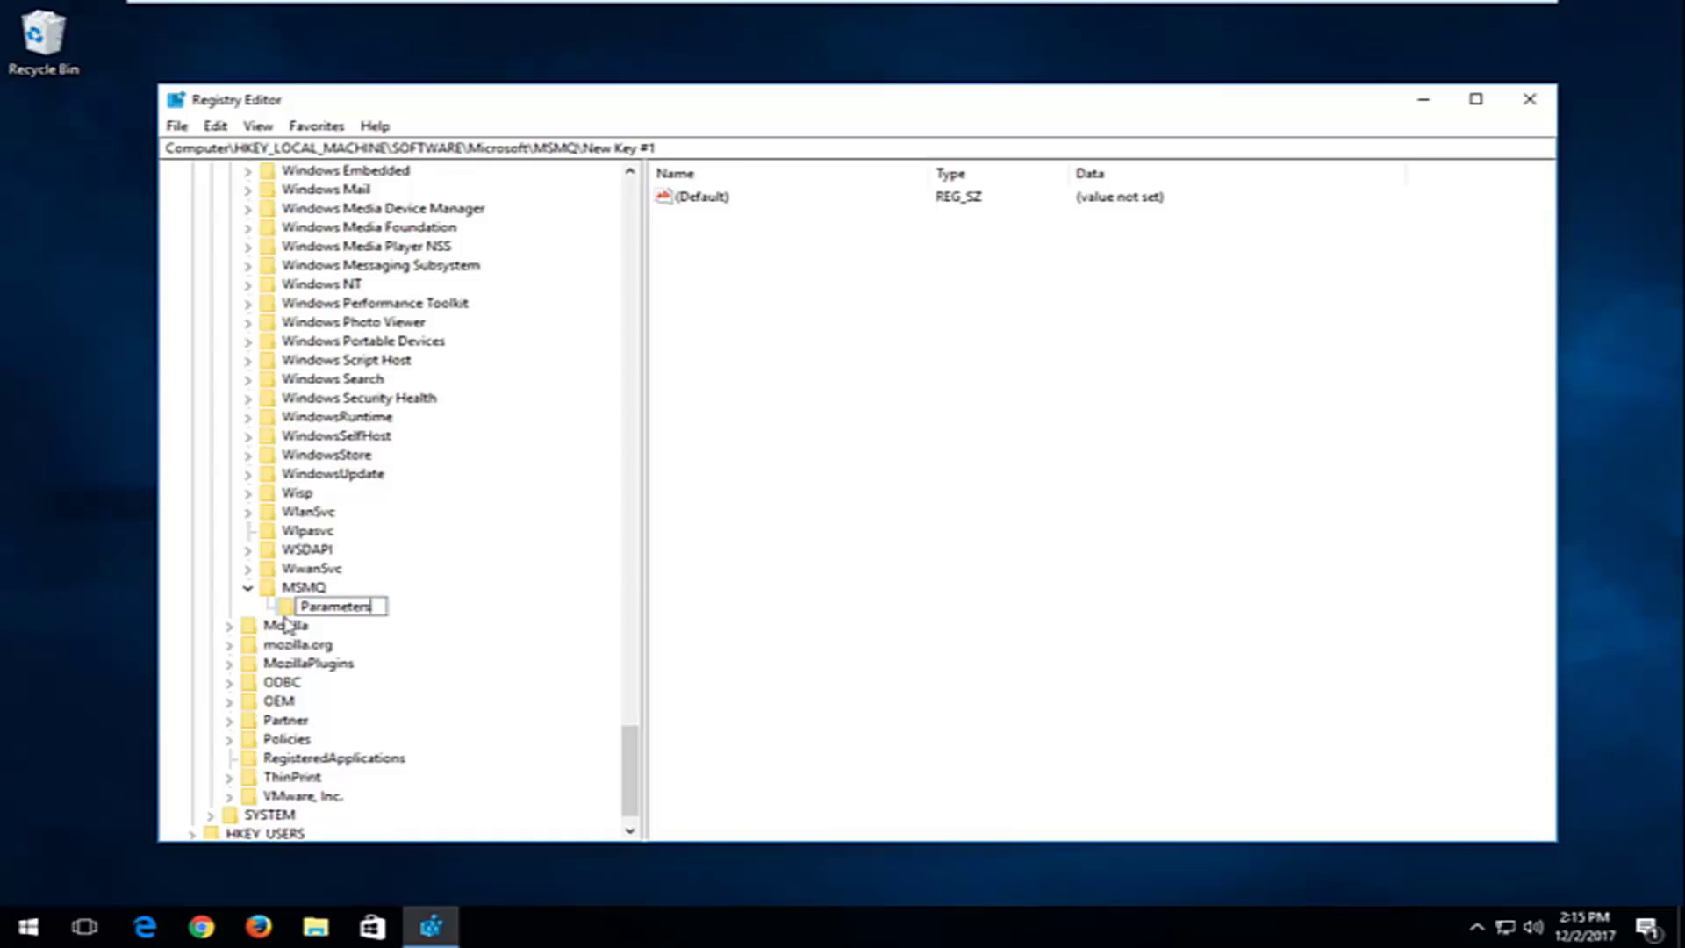
key(Return)
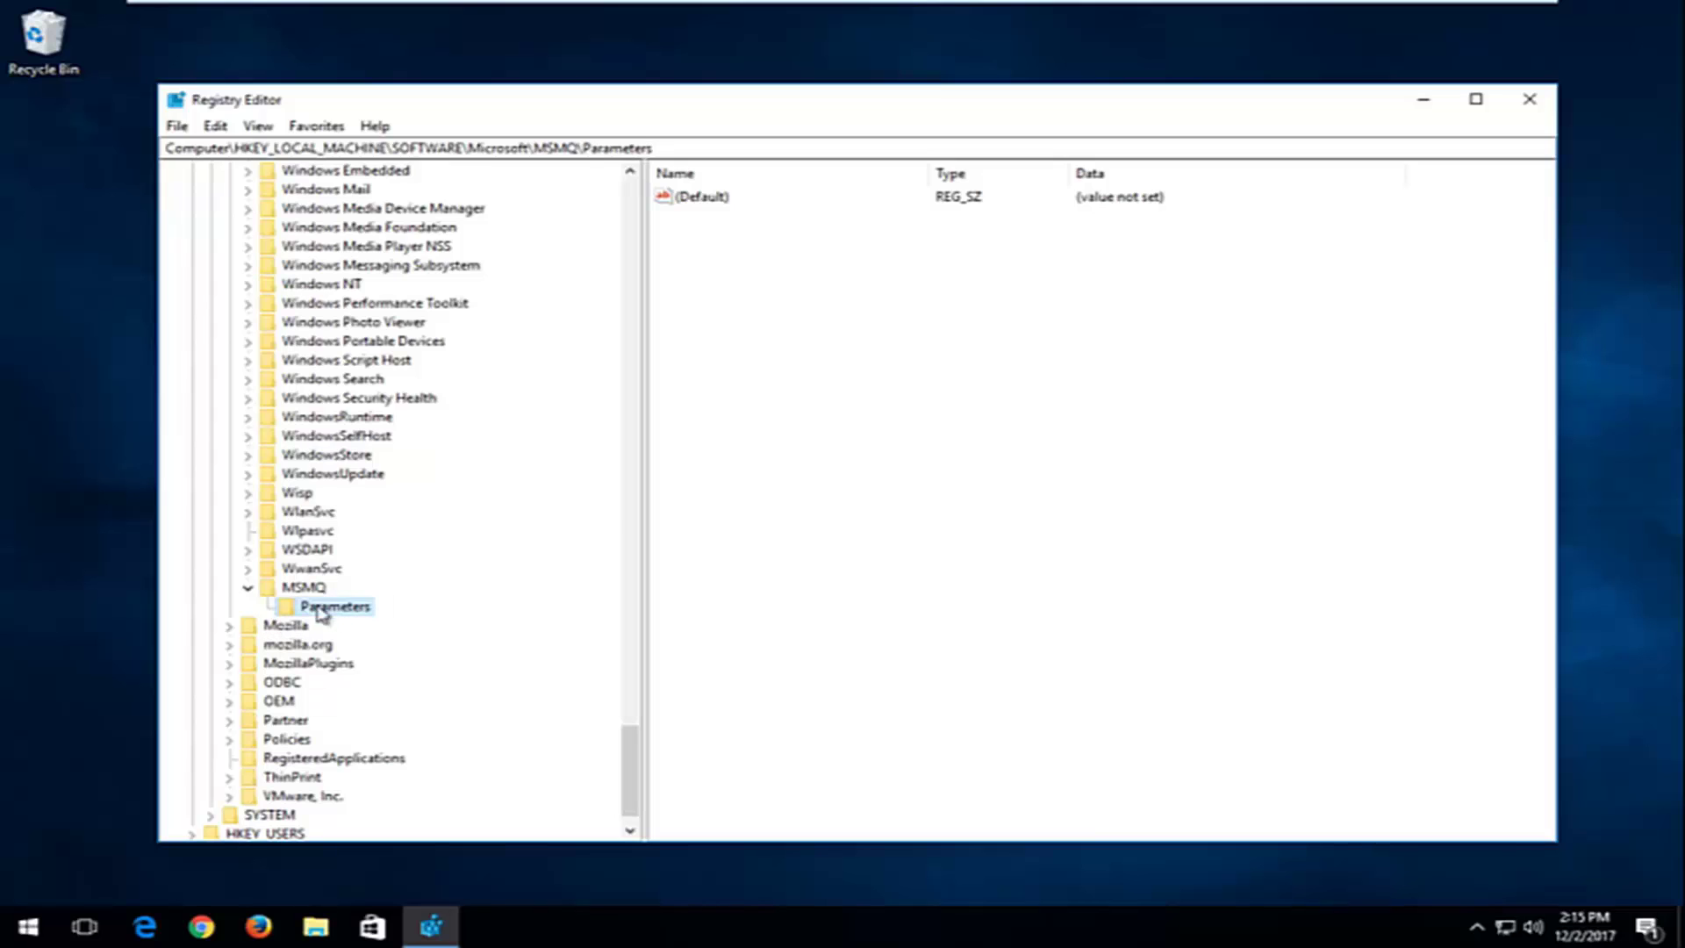
Add a DWORD (32-bit) value named TCPNoDelay in the Parameters key
click(764, 246)
right_click(702, 243)
mouse_move(771, 248)
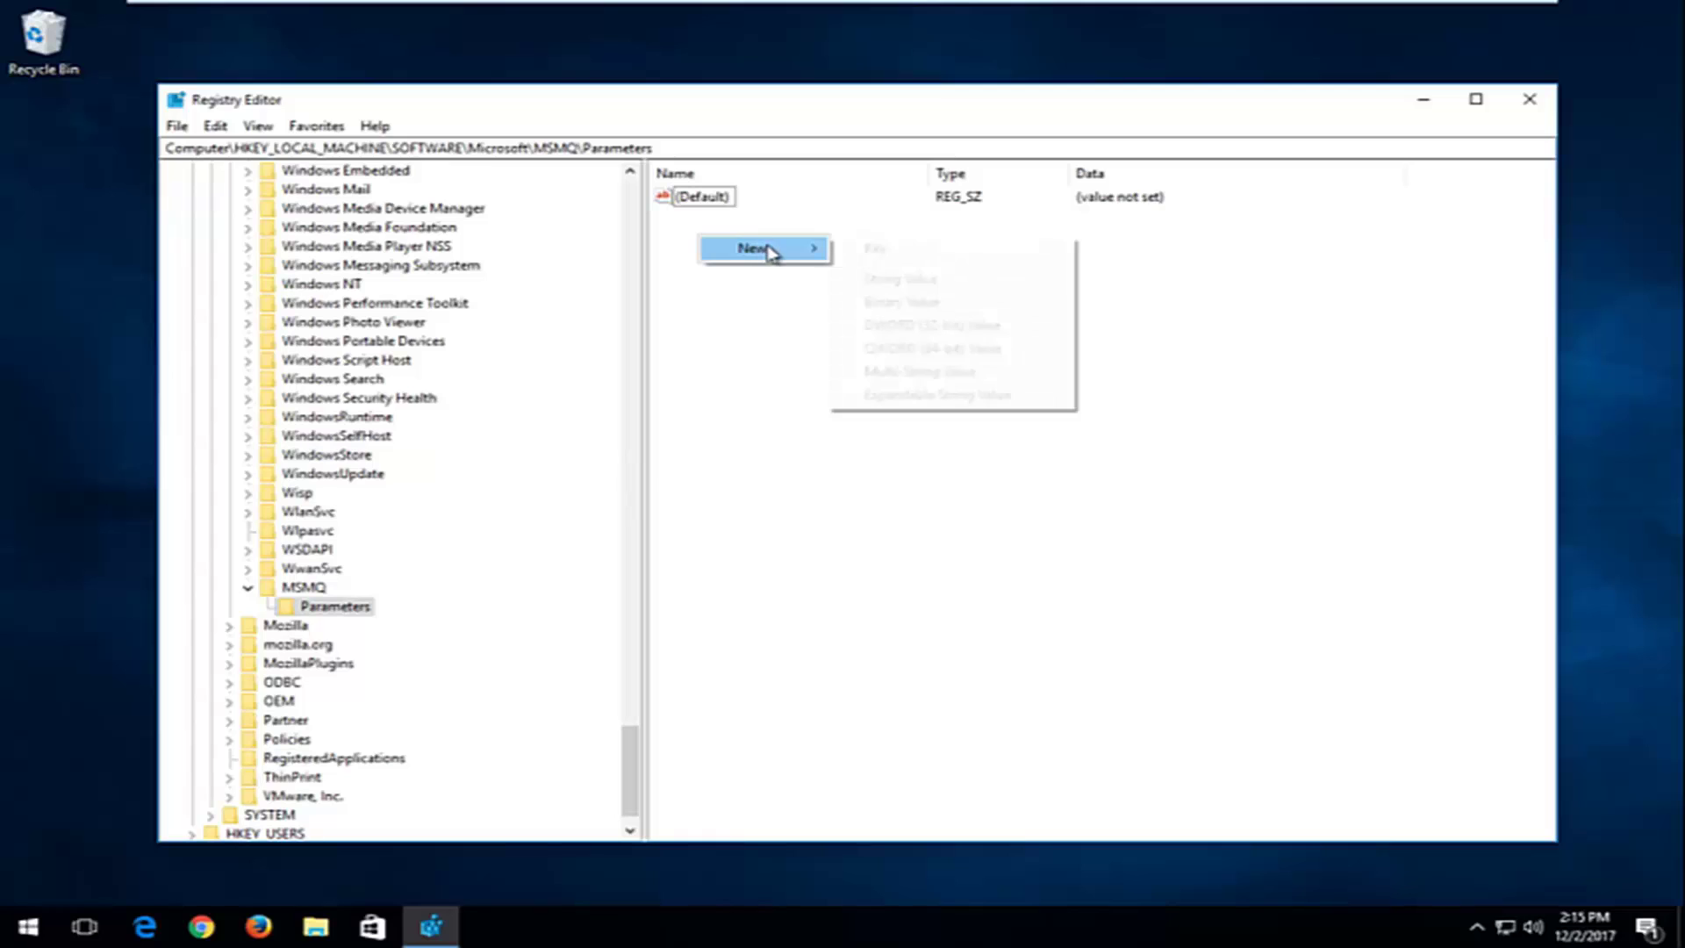
click(893, 326)
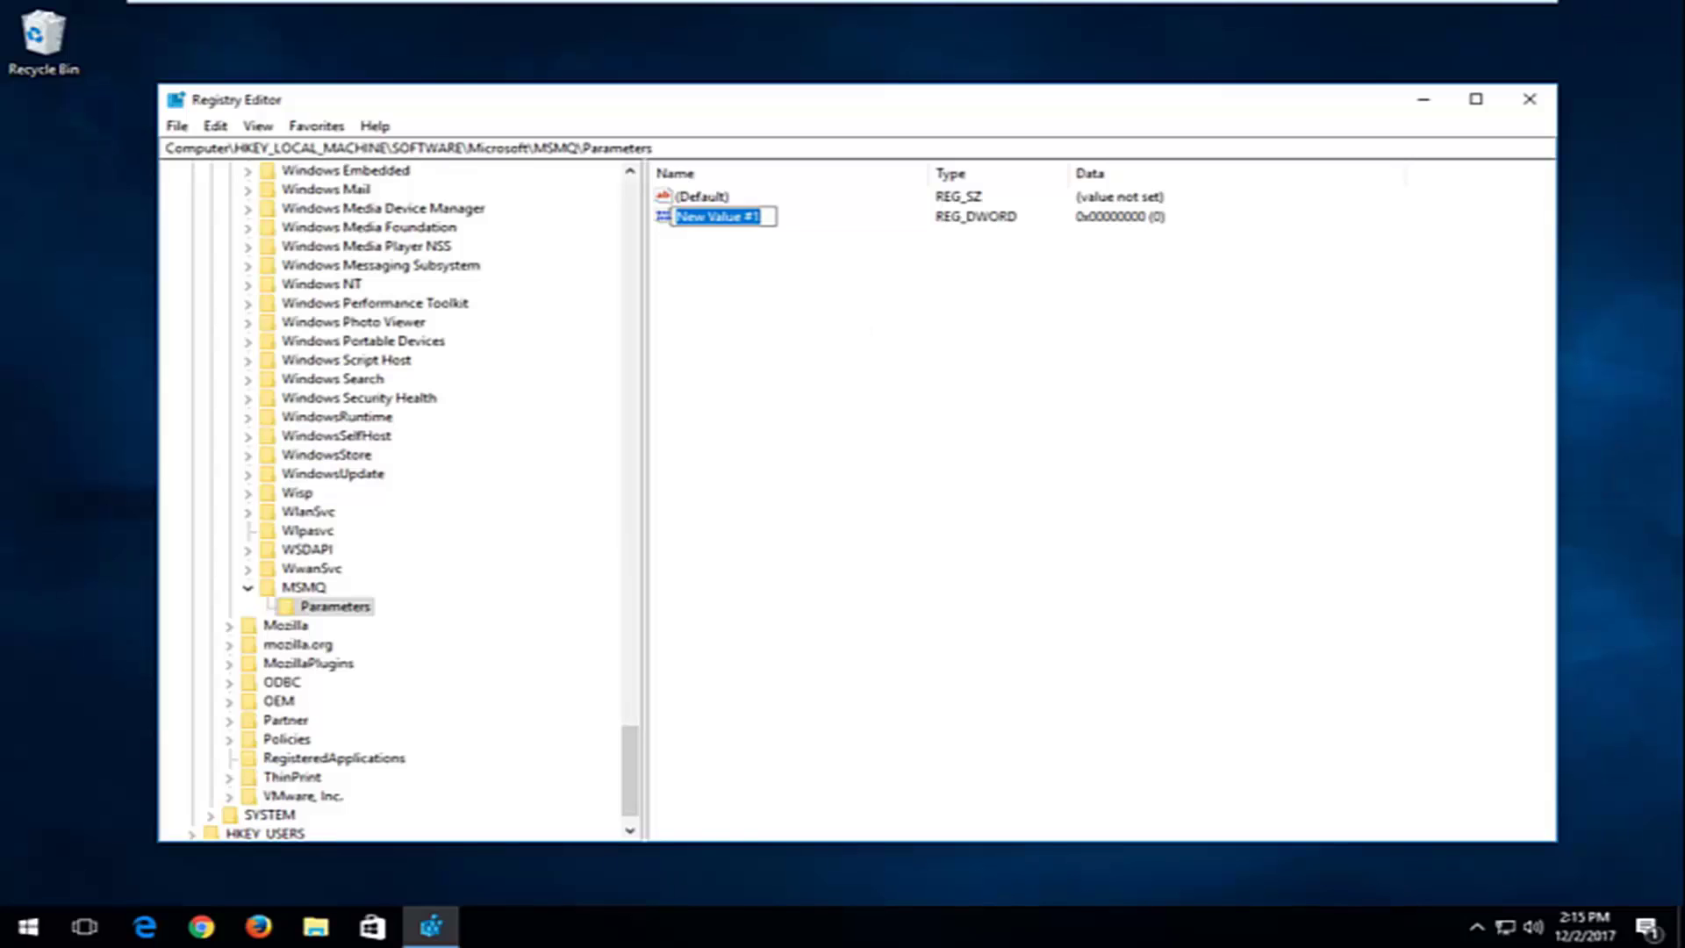
text(T)
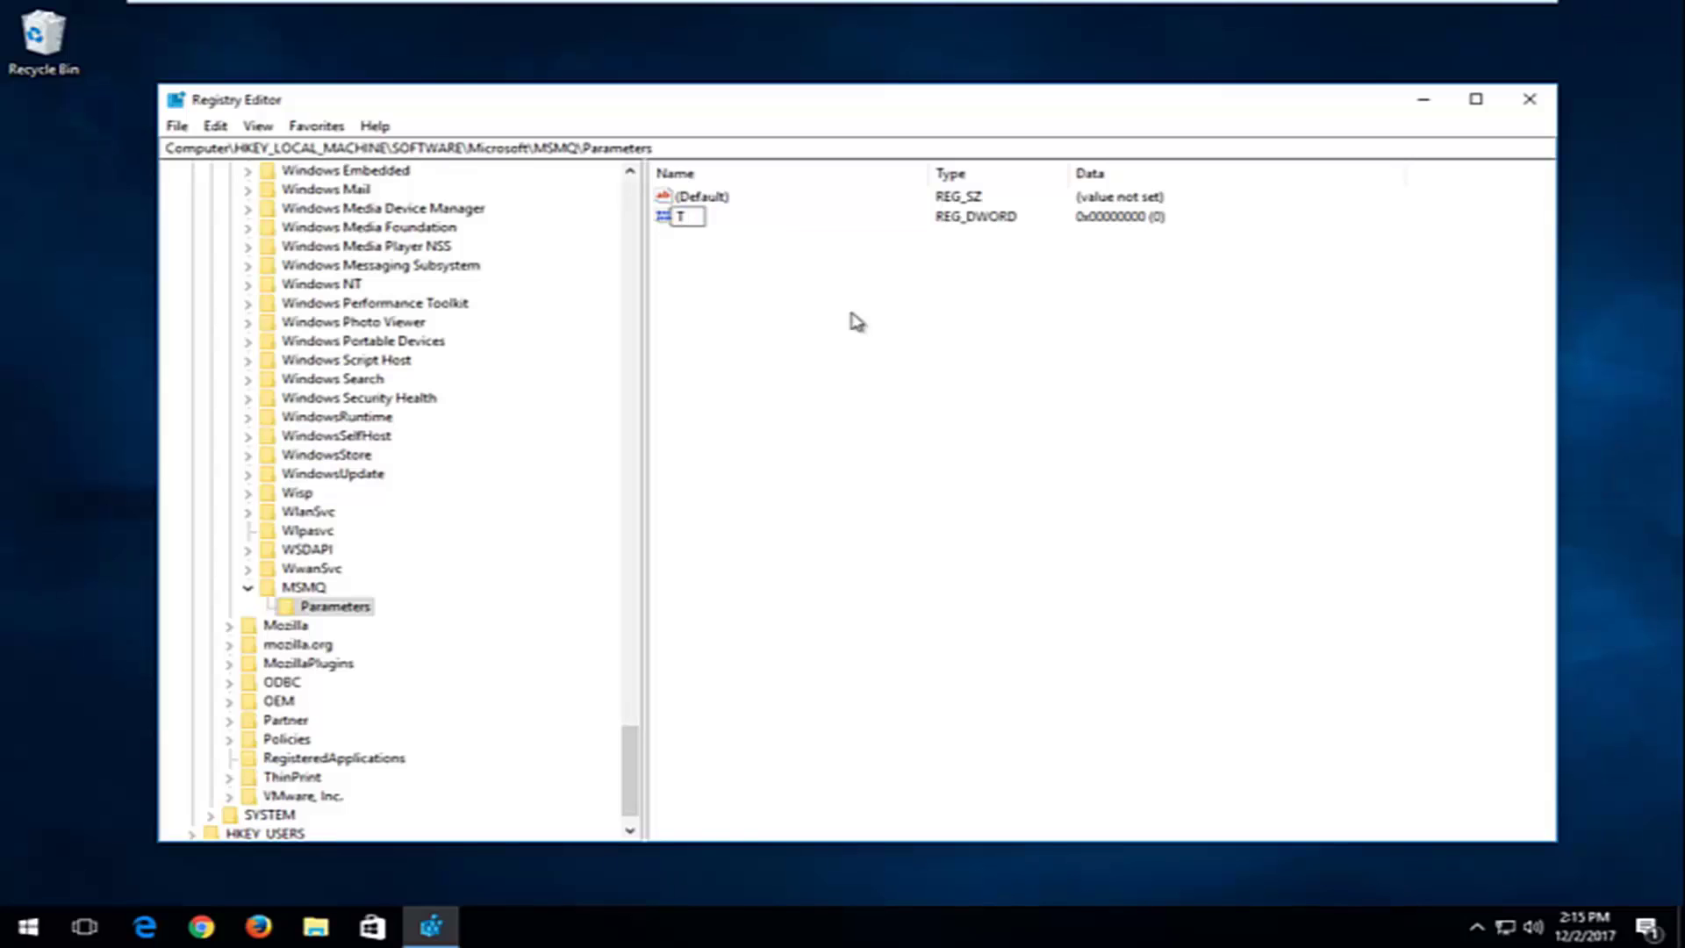
text(CPNoDelay)
key(Return)
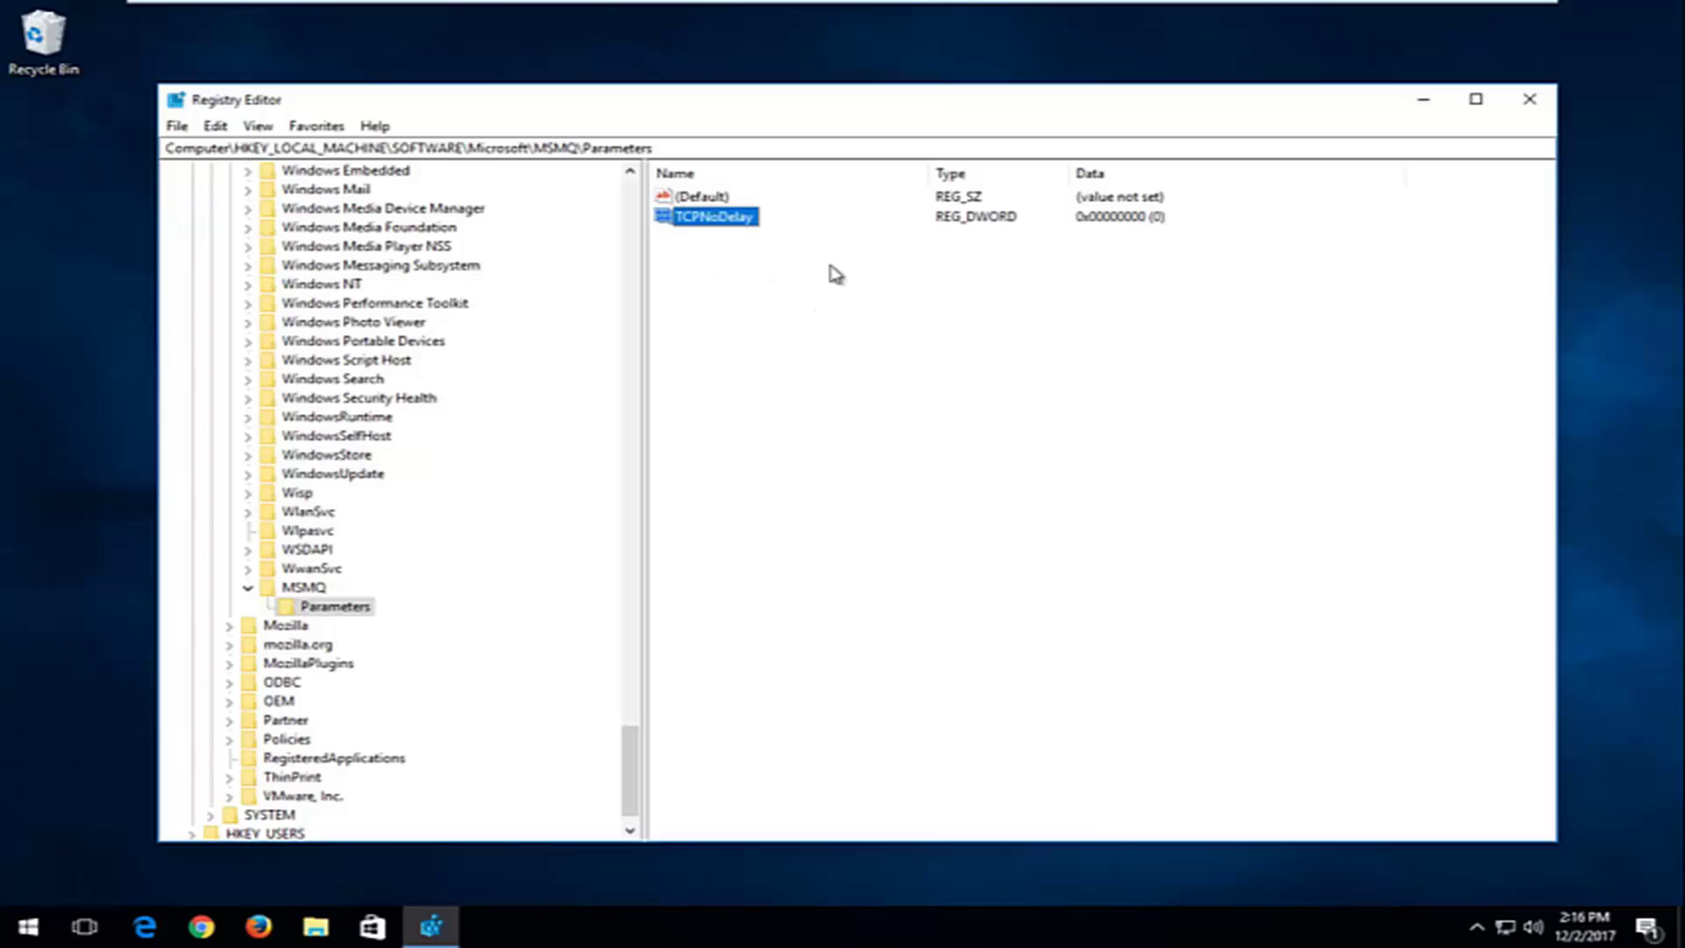
Set TCPNoDelay's value data to 1, then collapse MSMQ
right_click(712, 222)
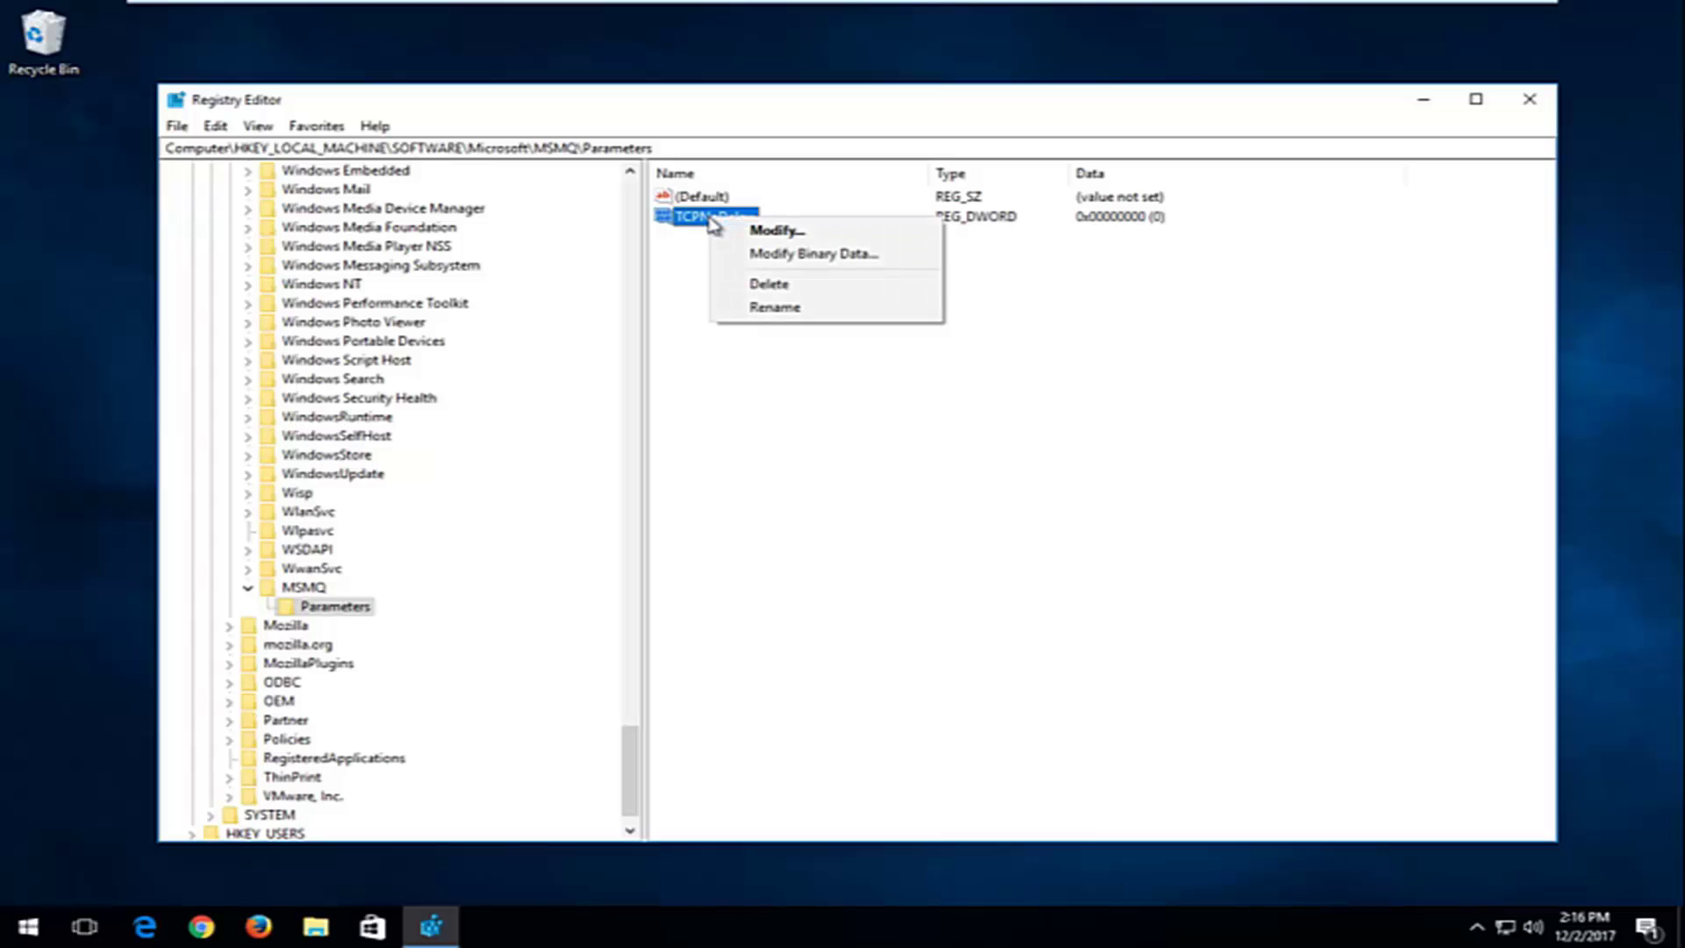
click(755, 231)
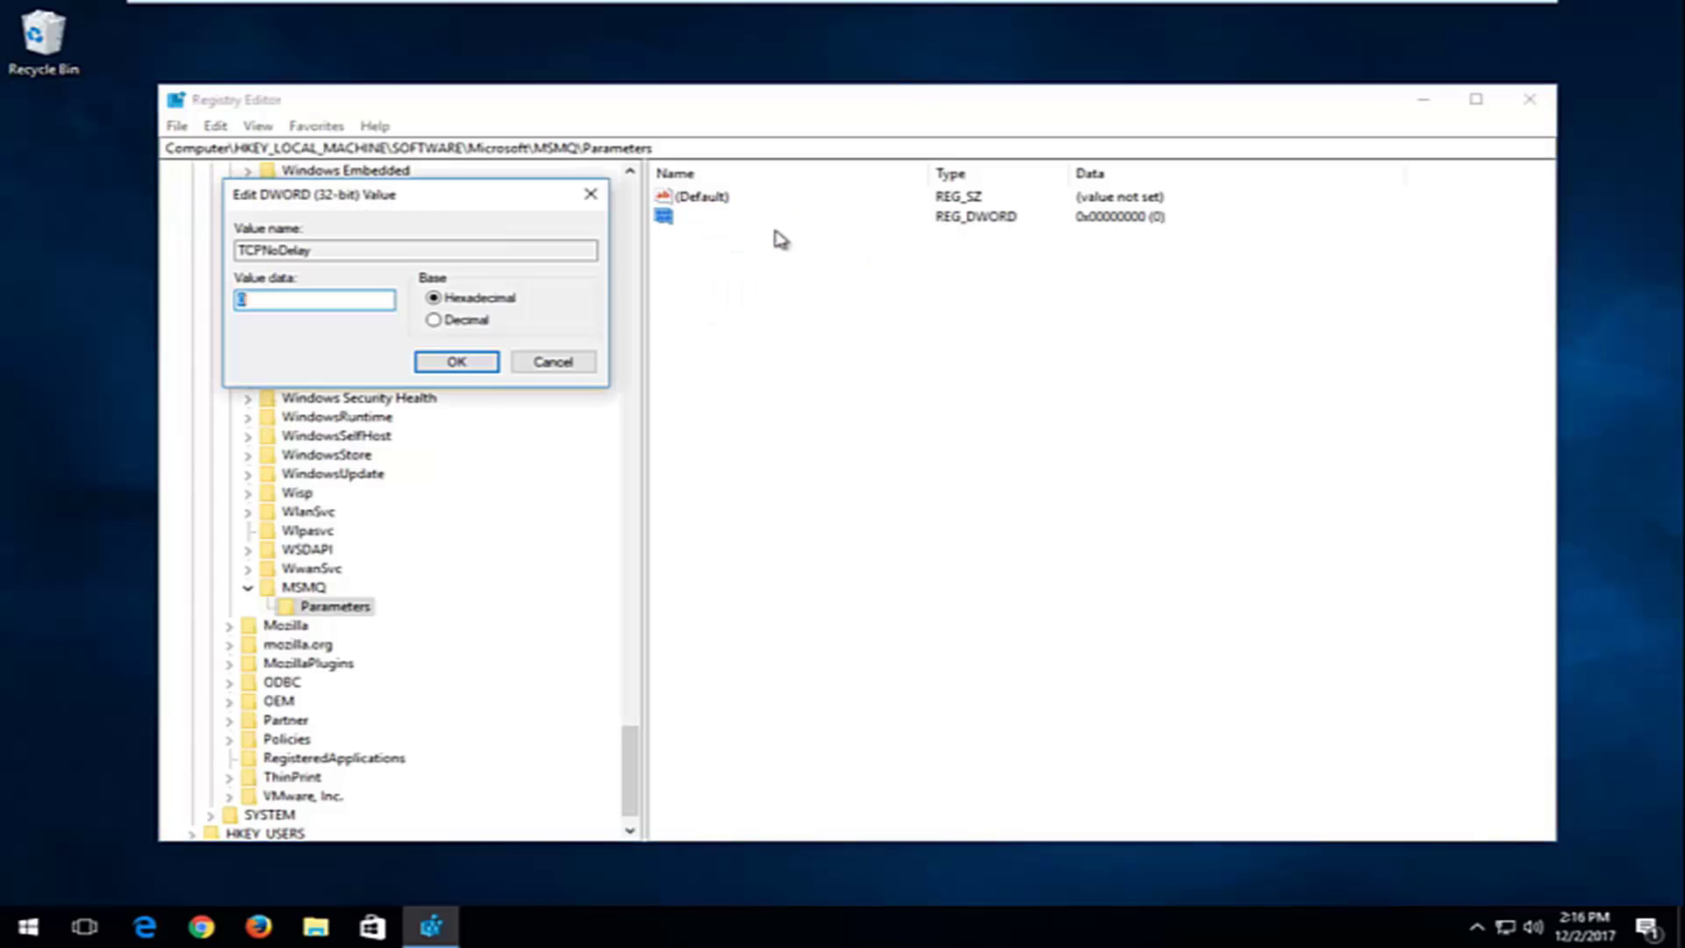
drag(377, 193, 878, 253)
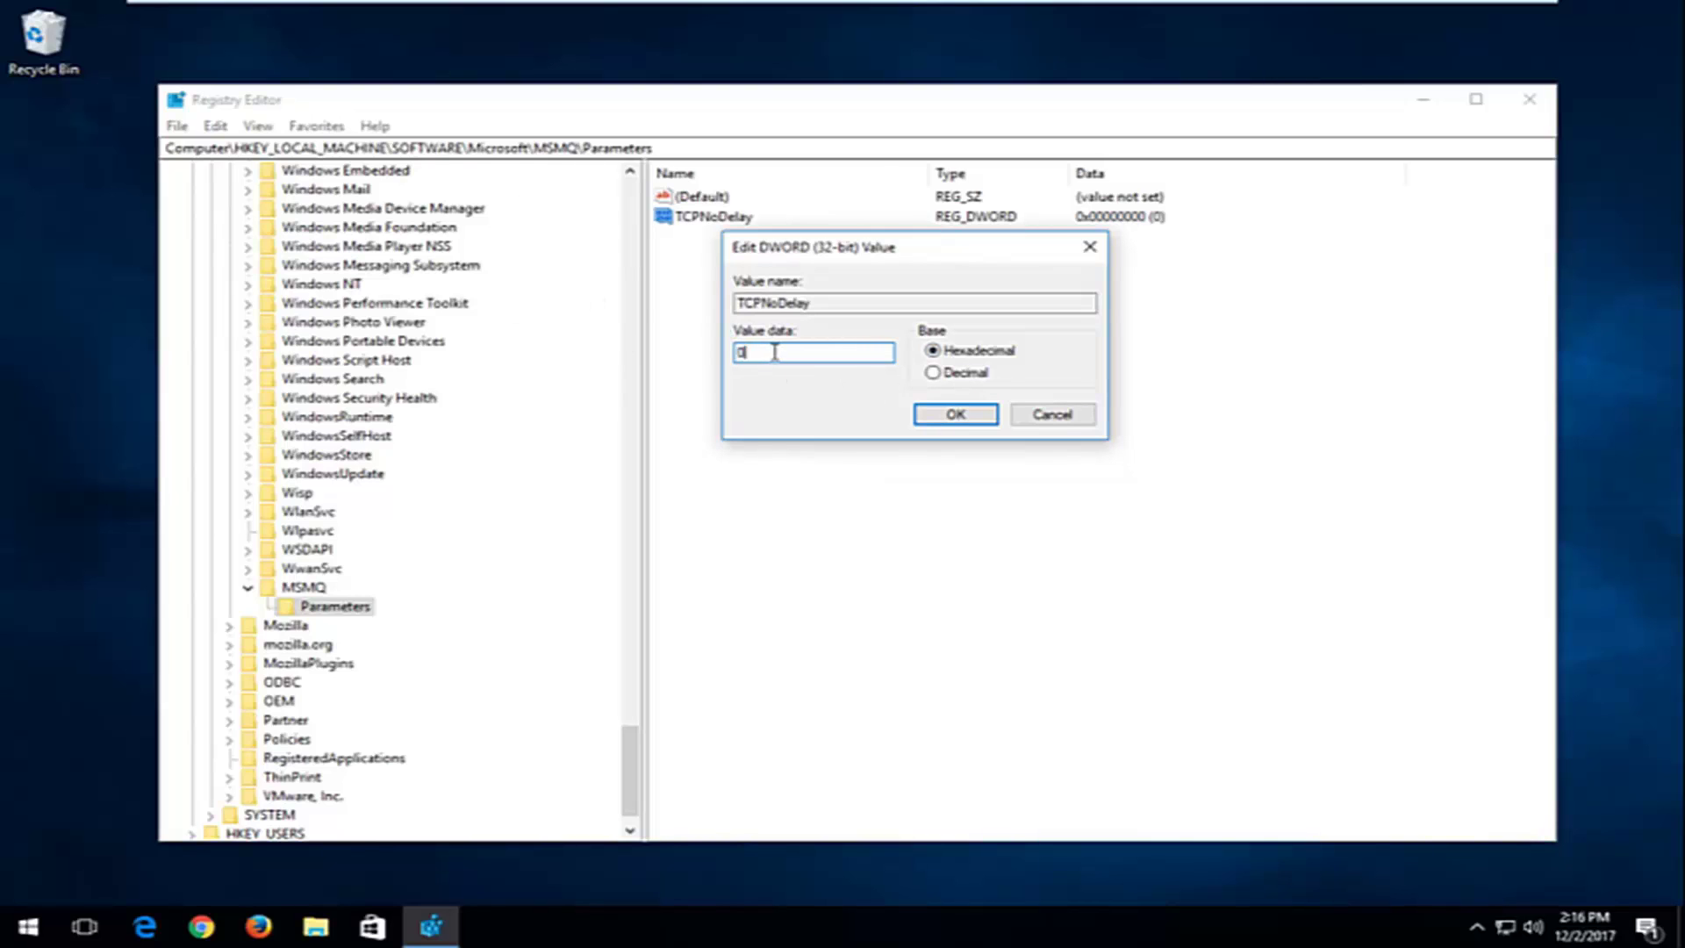
double_click(730, 352)
text(1)
click(941, 423)
click(733, 457)
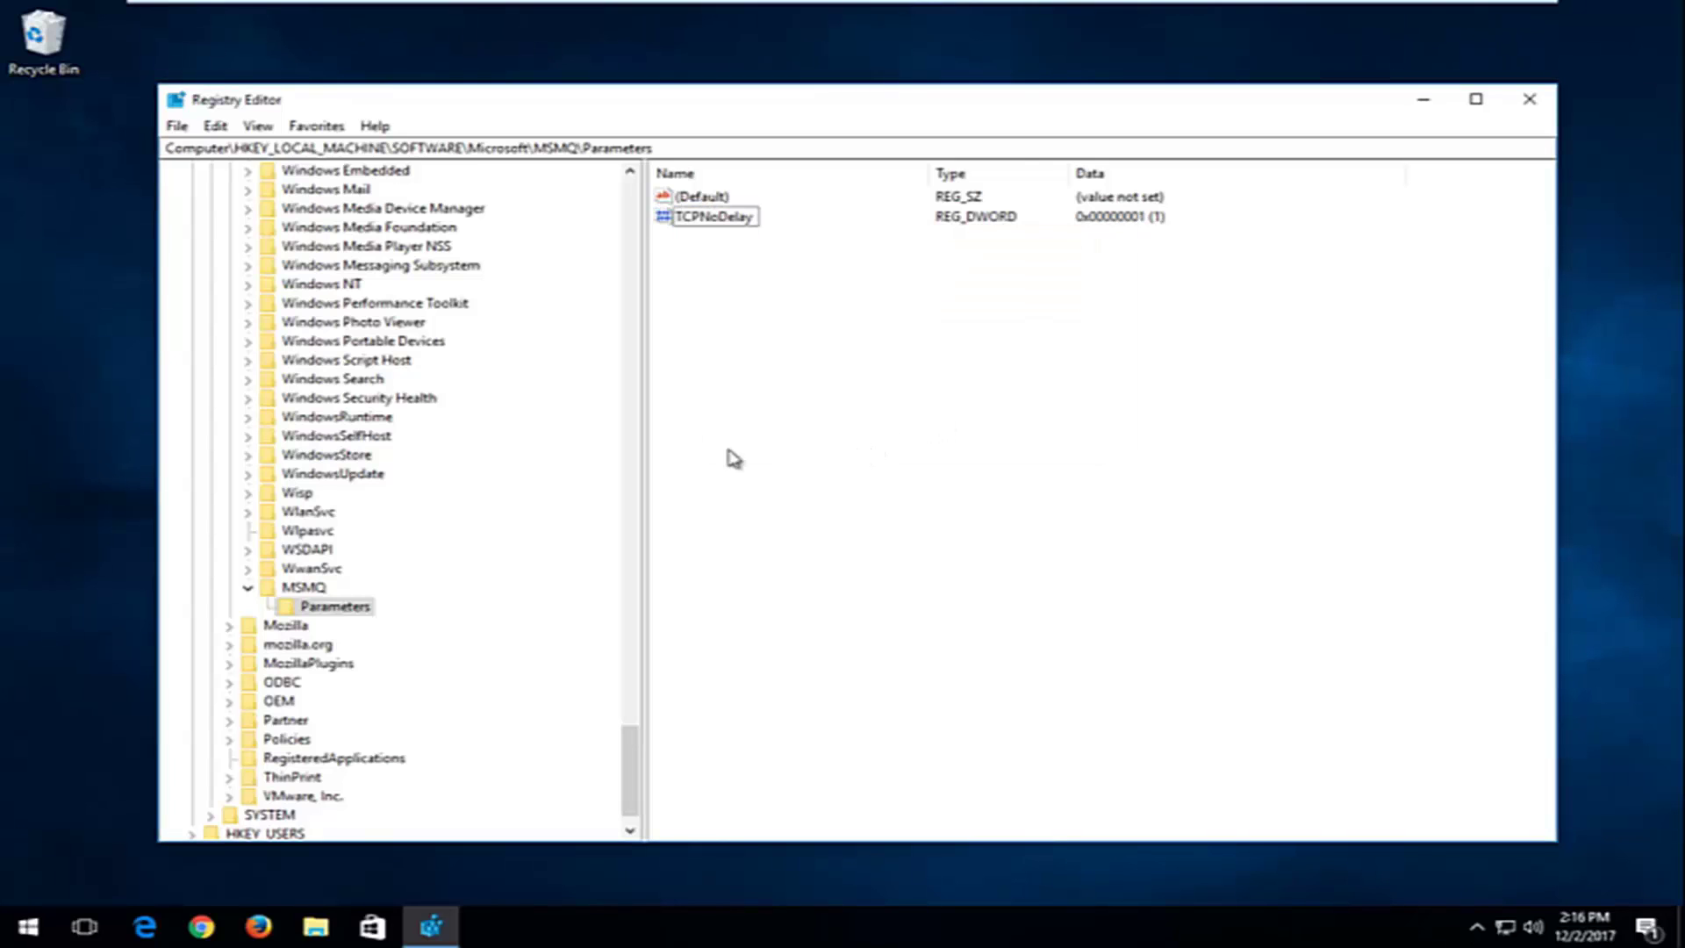
click(249, 587)
drag(617, 745, 634, 191)
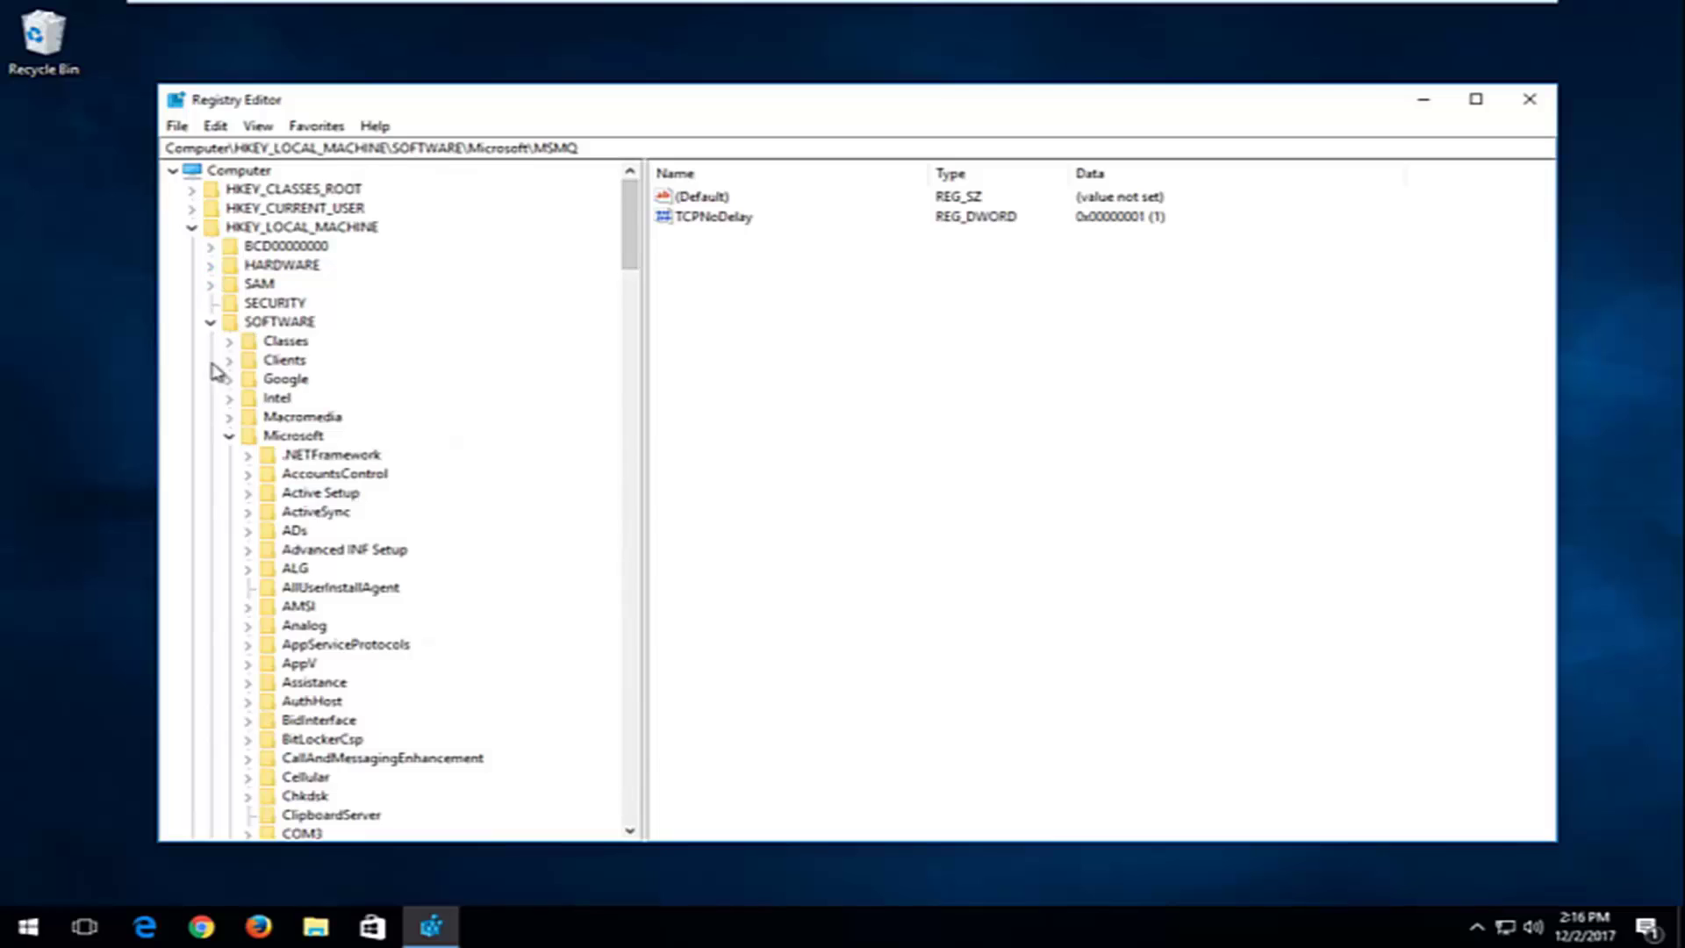
Collapse the tree to HKEY_LOCAL_MACHINE and export that branch to the desktop as 'backup'
click(229, 436)
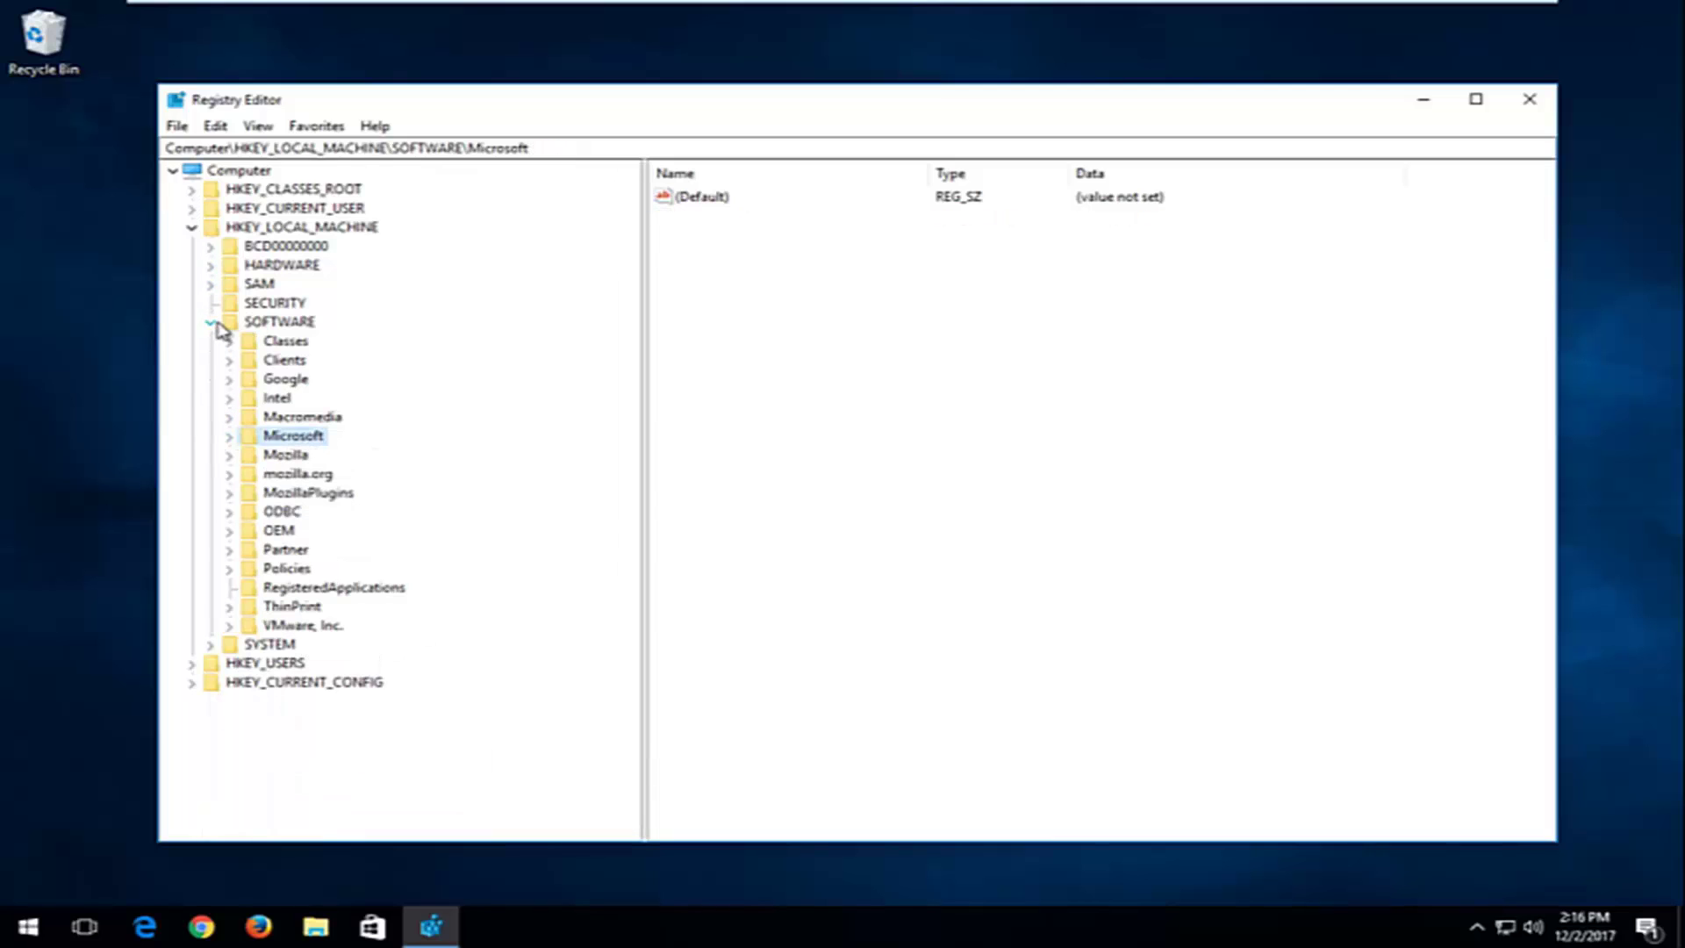
click(211, 321)
click(191, 227)
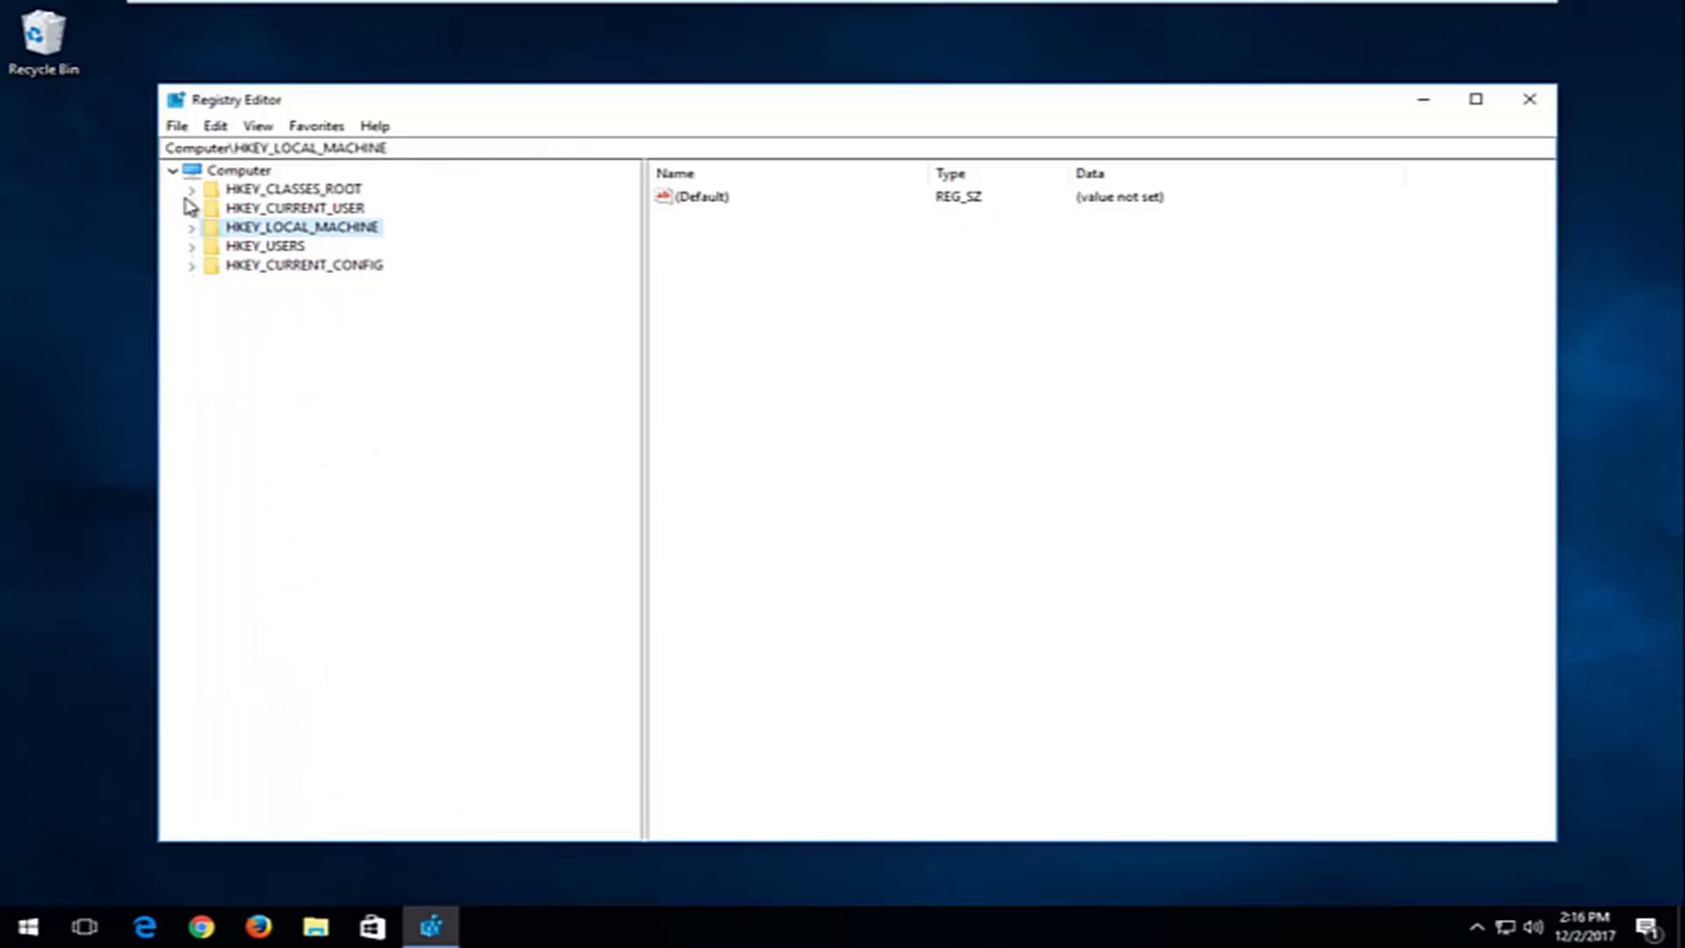
click(178, 128)
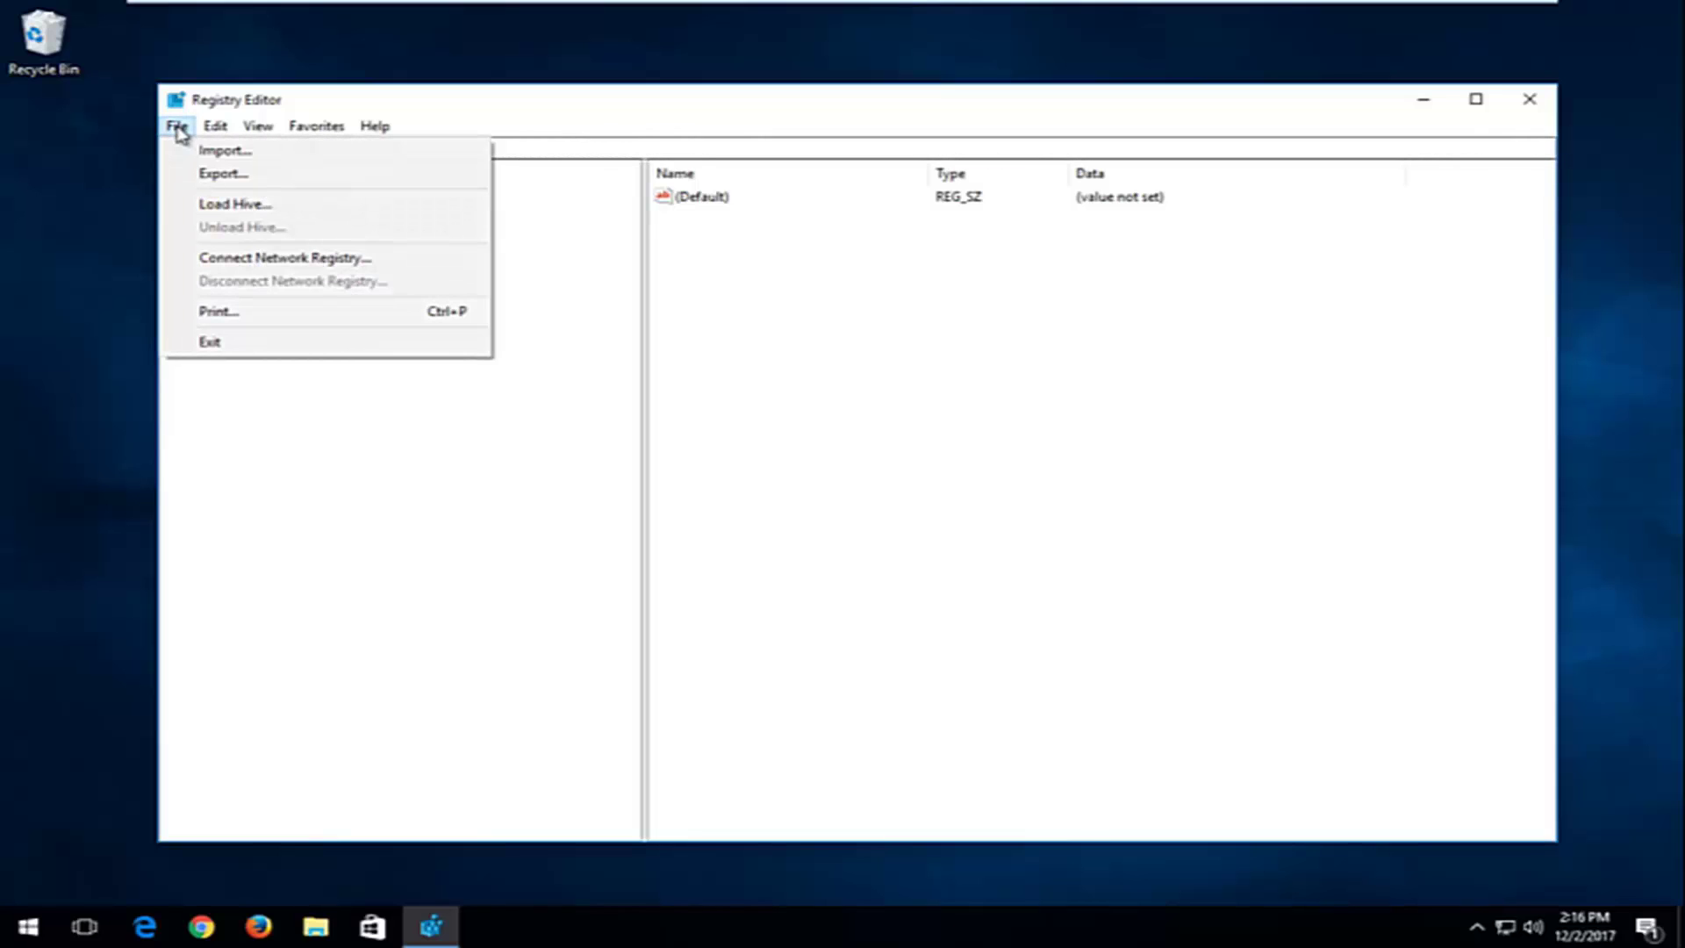
click(215, 175)
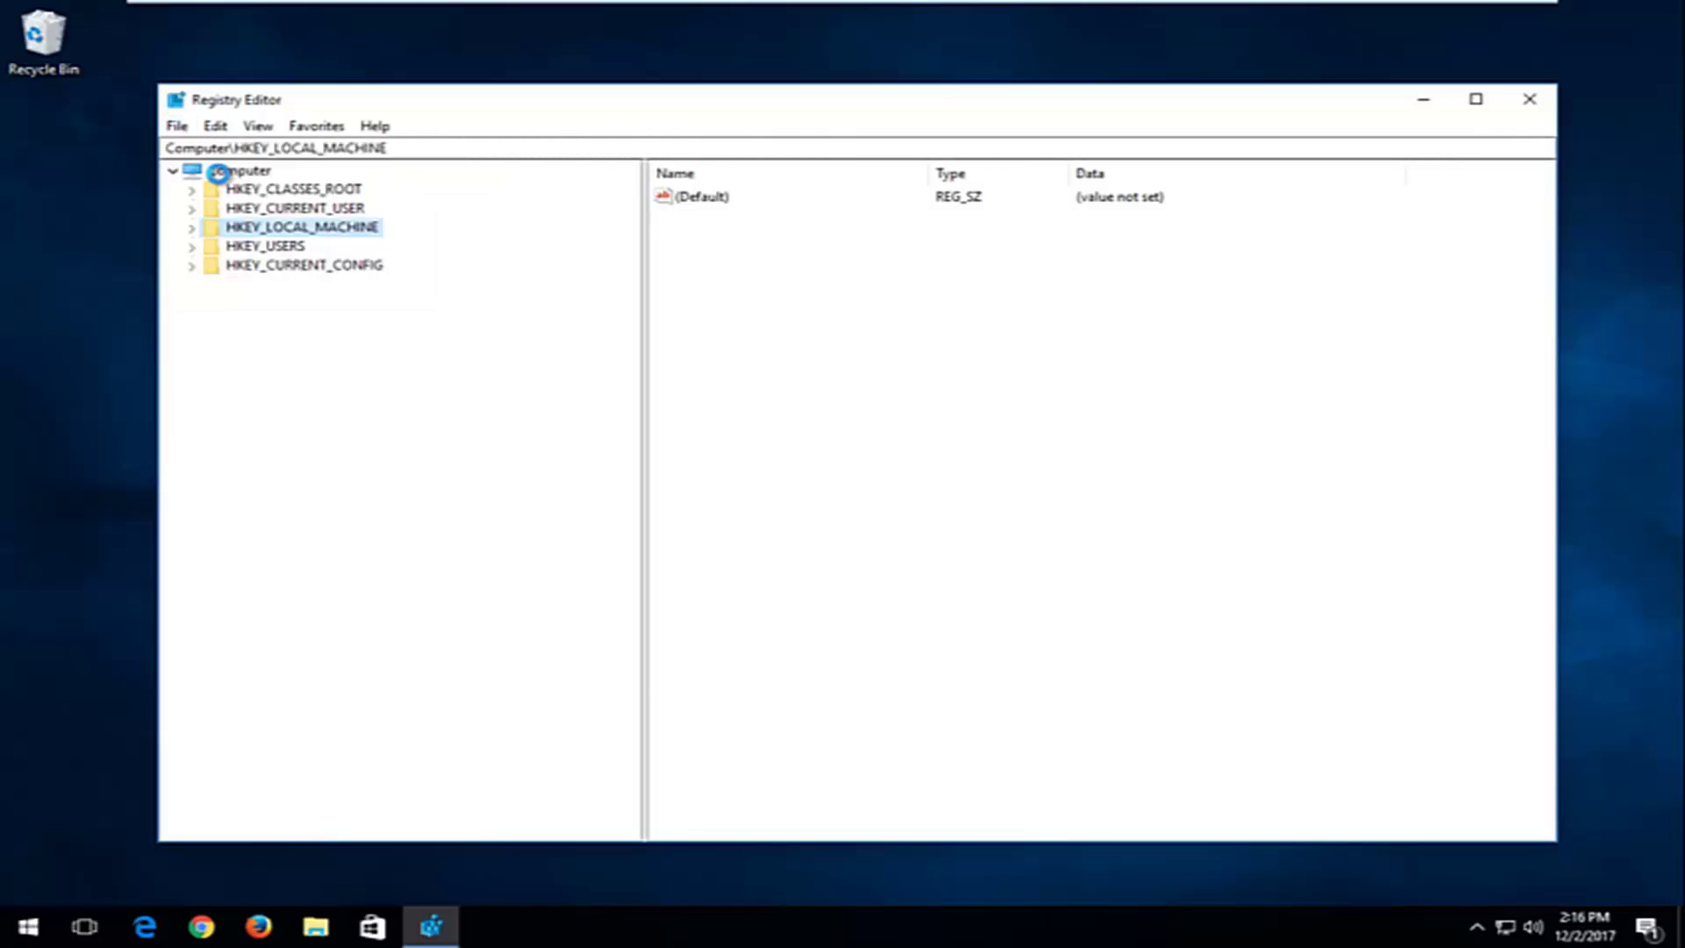
click(226, 306)
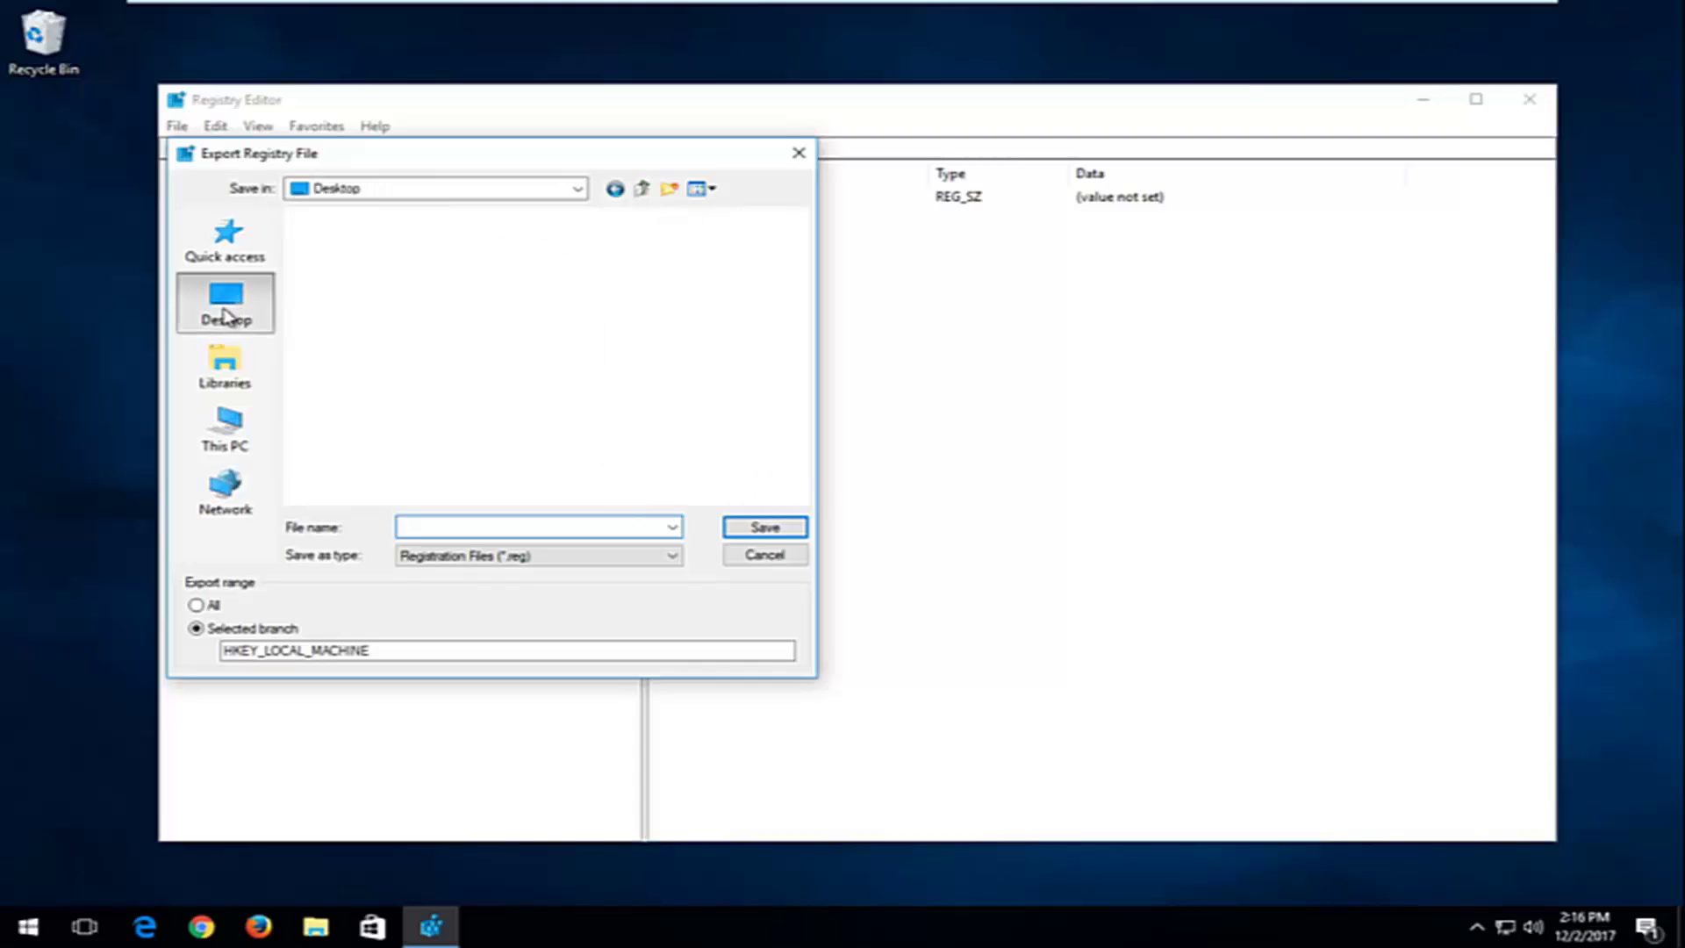
click(401, 524)
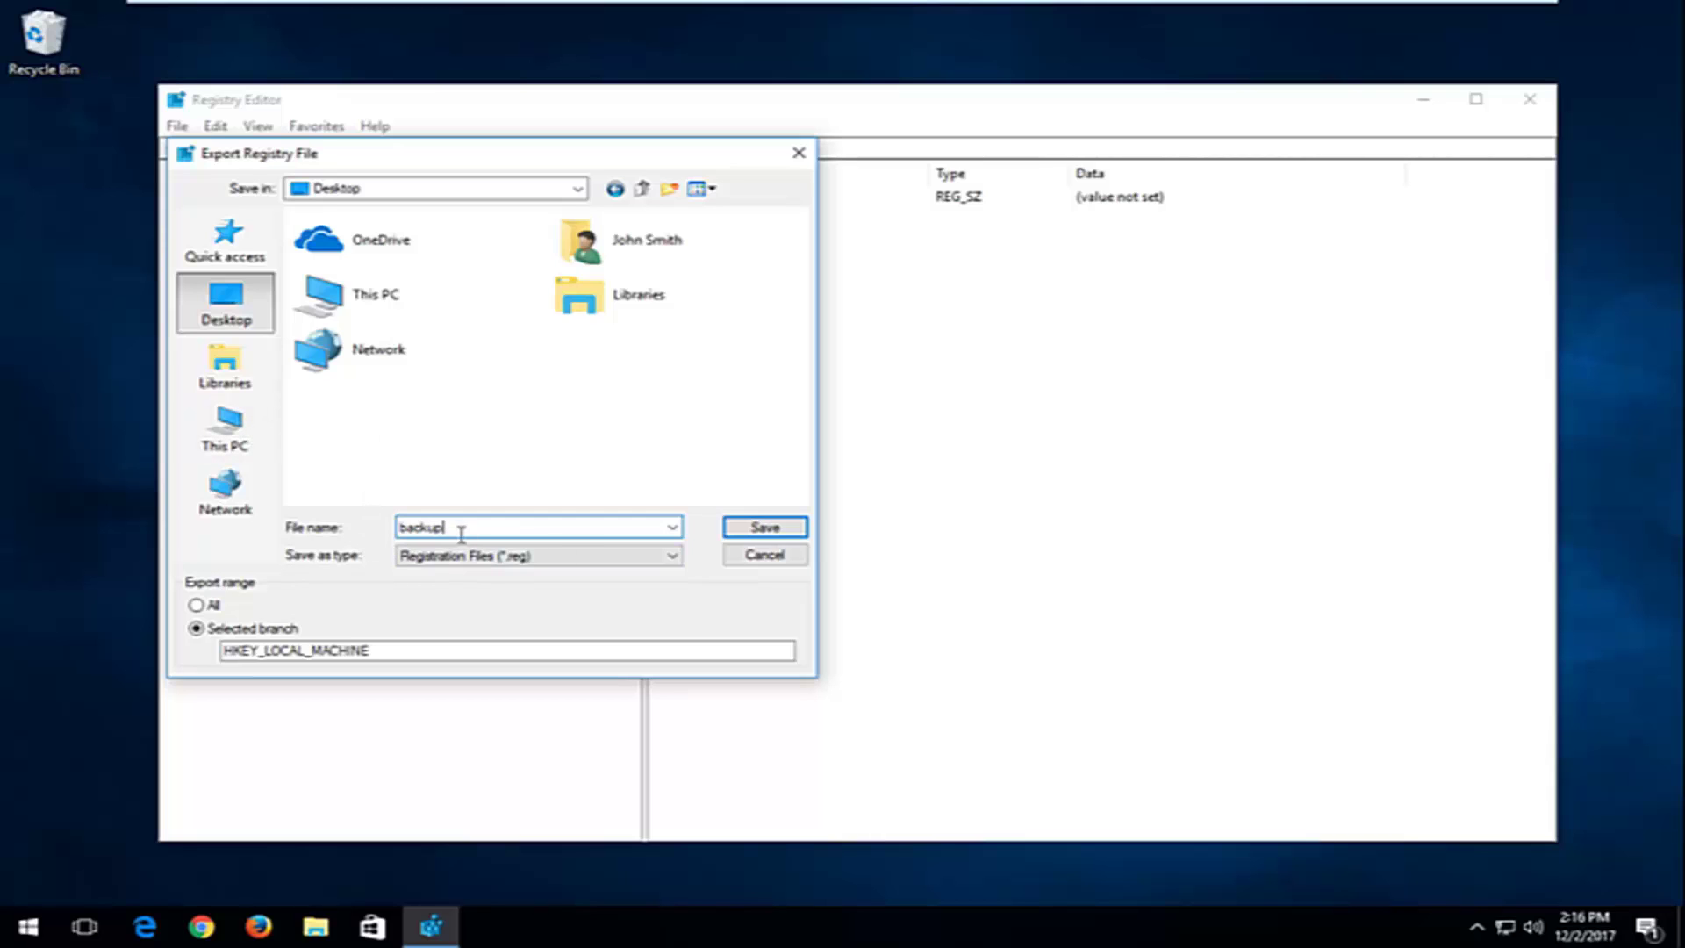
click(780, 529)
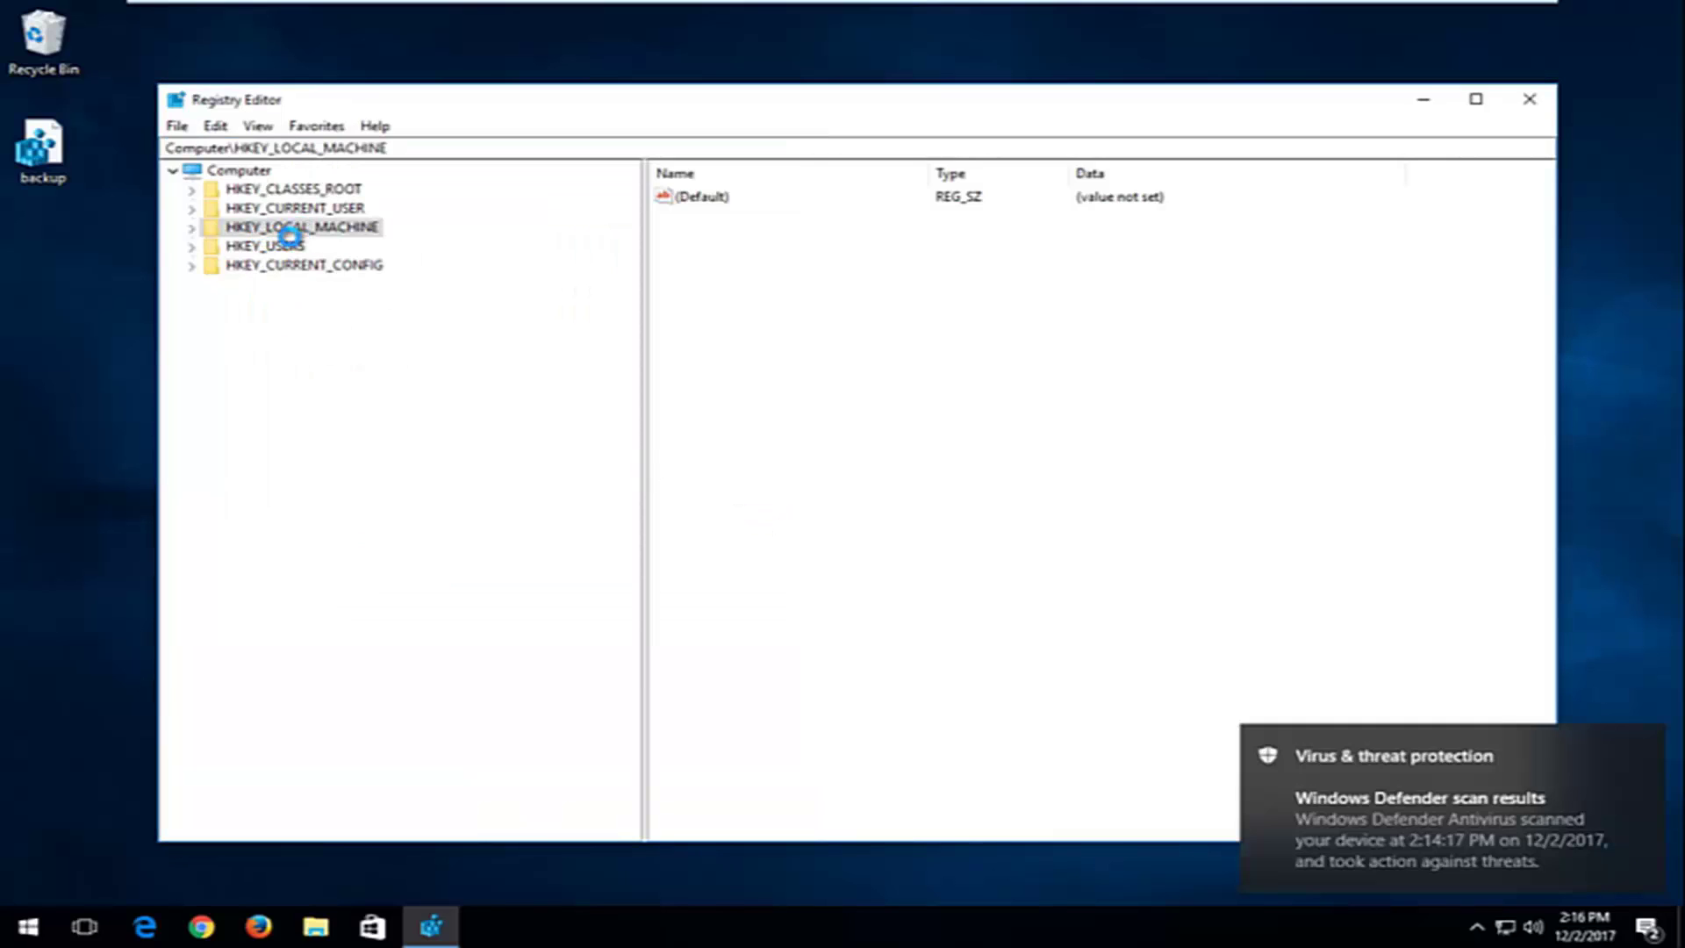
Export the entire registry from Computer, range All, to the desktop as 'backup registry'
click(229, 174)
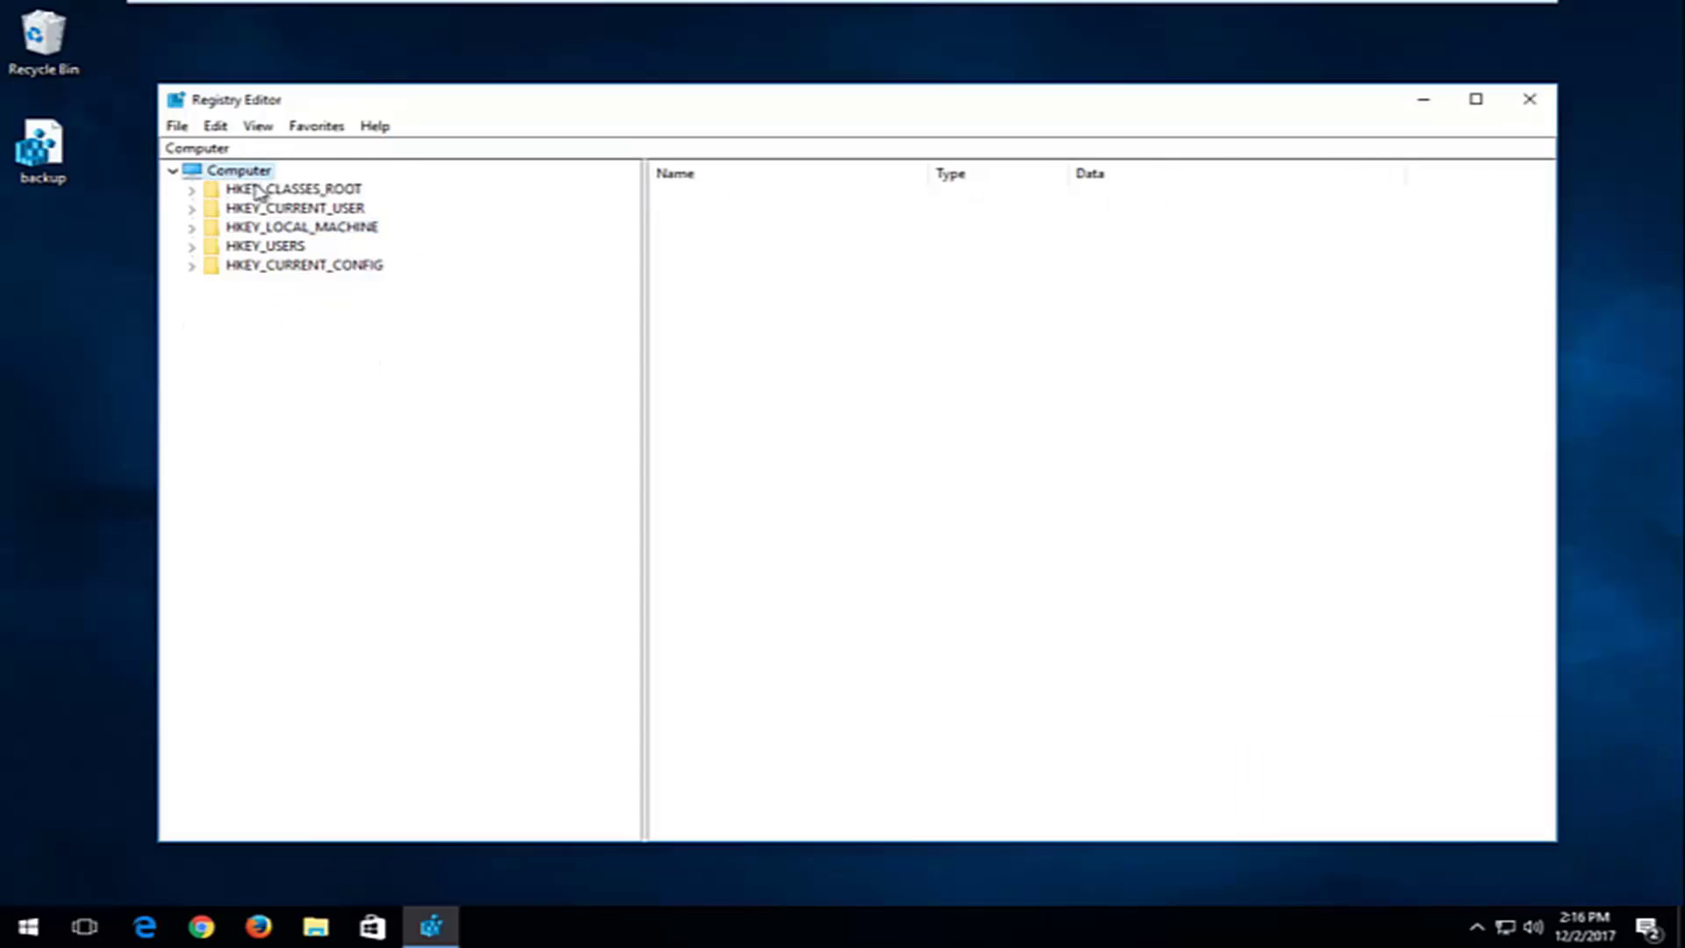
click(176, 126)
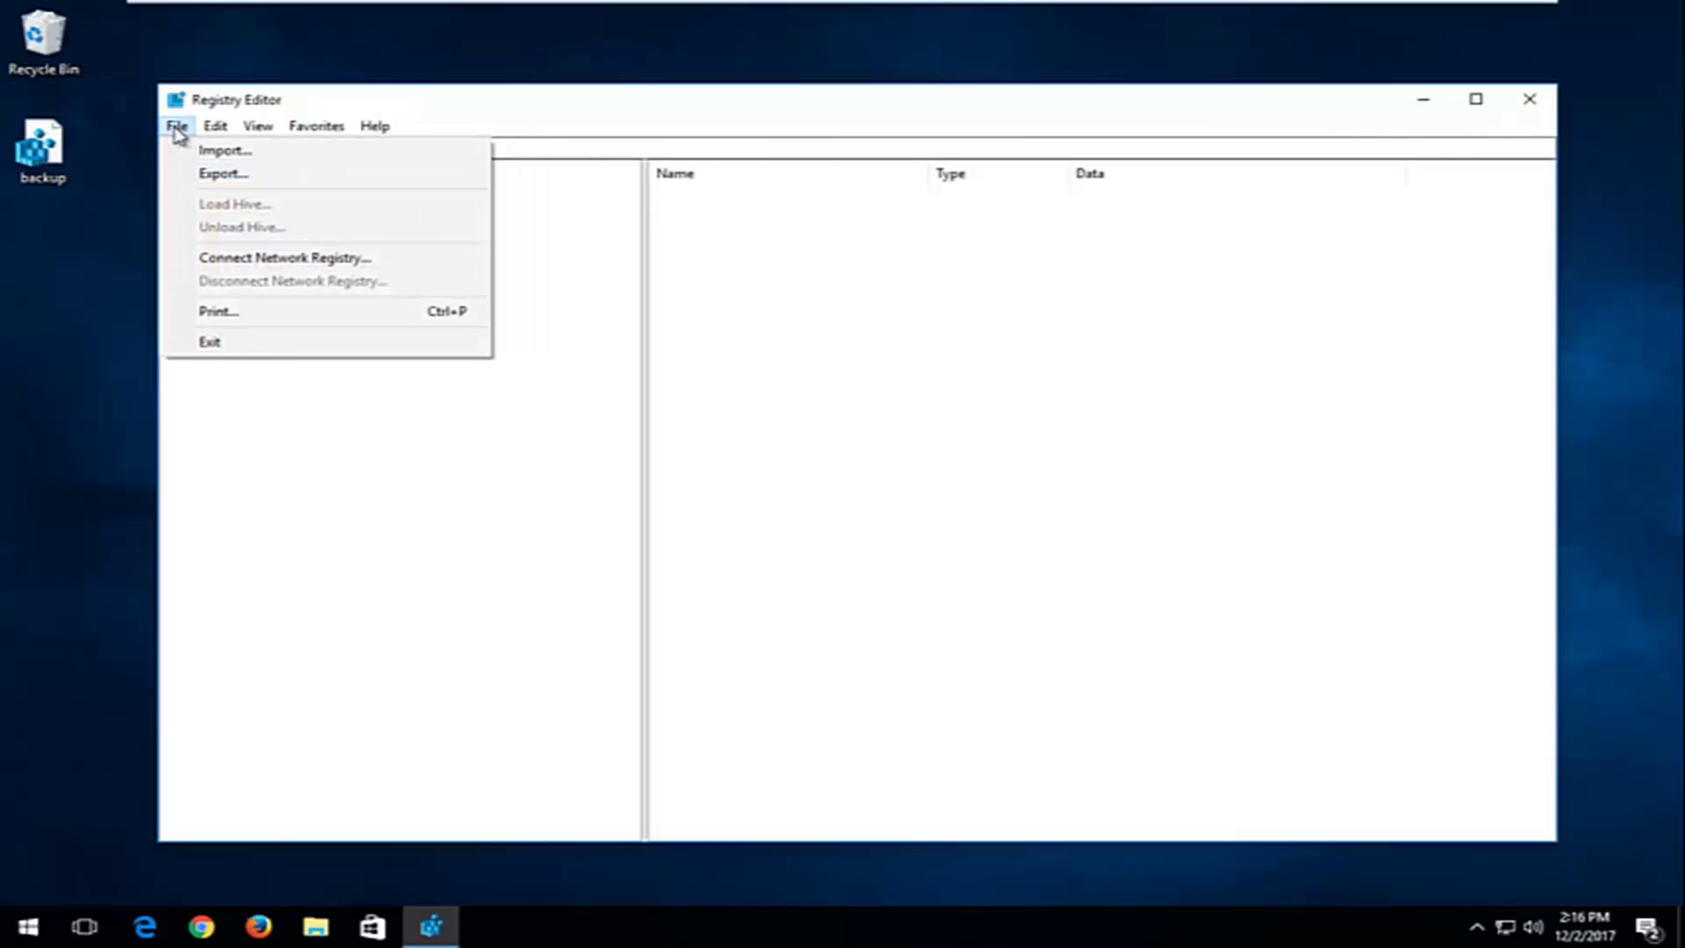
click(209, 173)
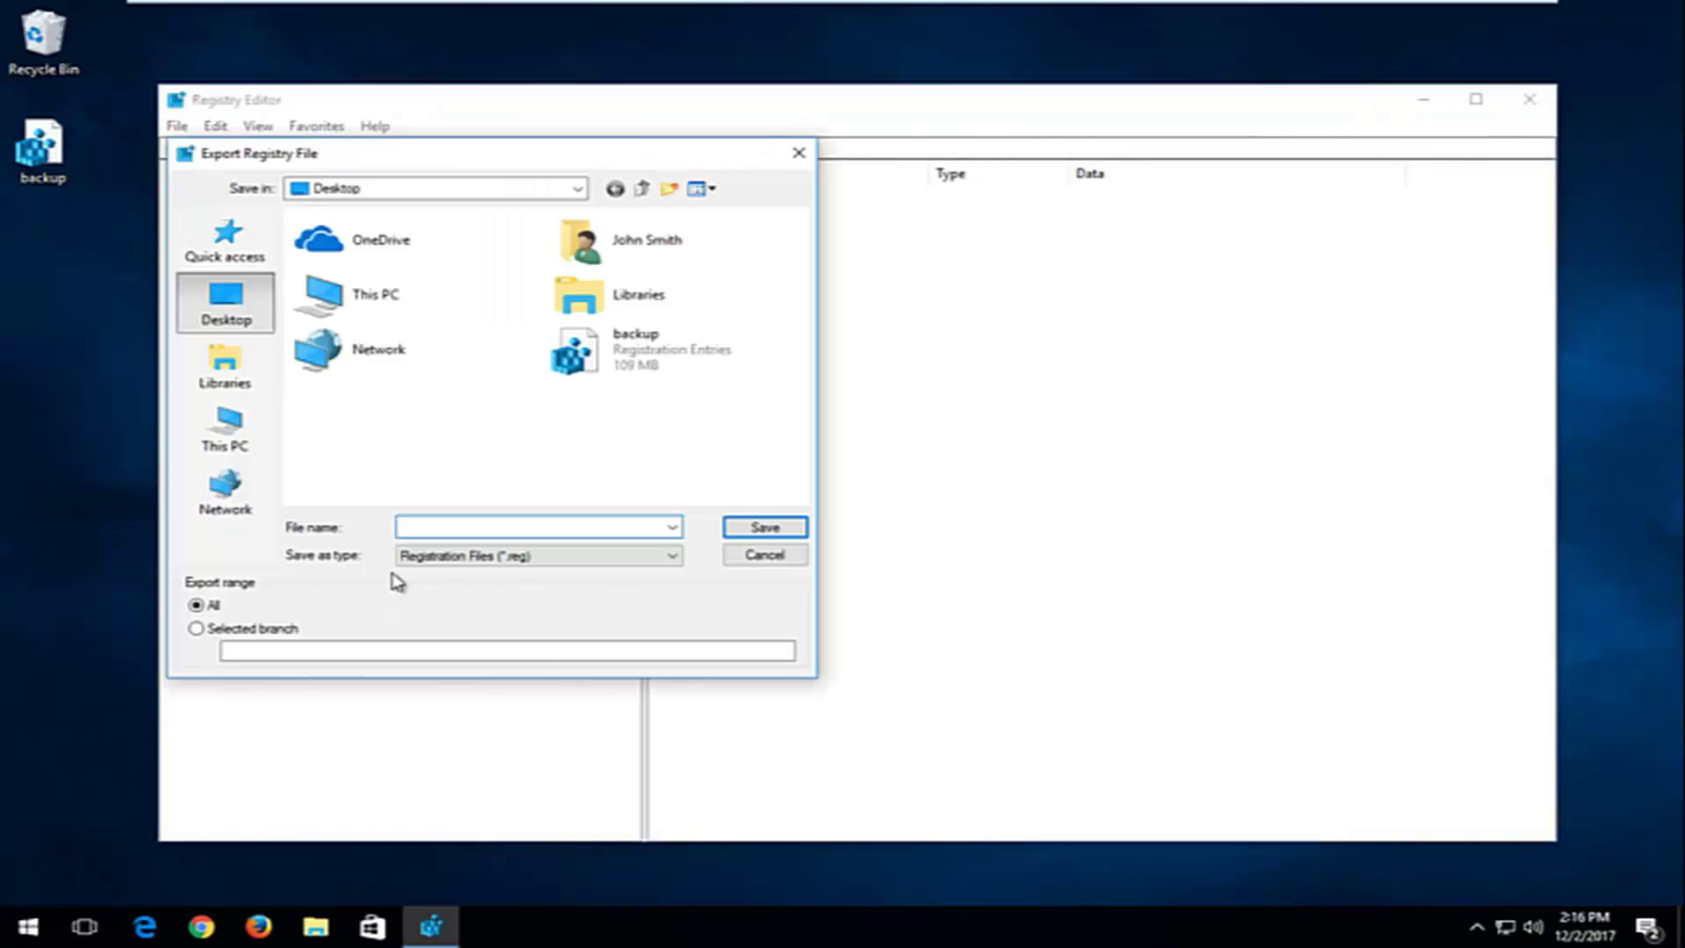
click(226, 651)
click(195, 605)
click(427, 524)
text(backup.registry)
key(Return)
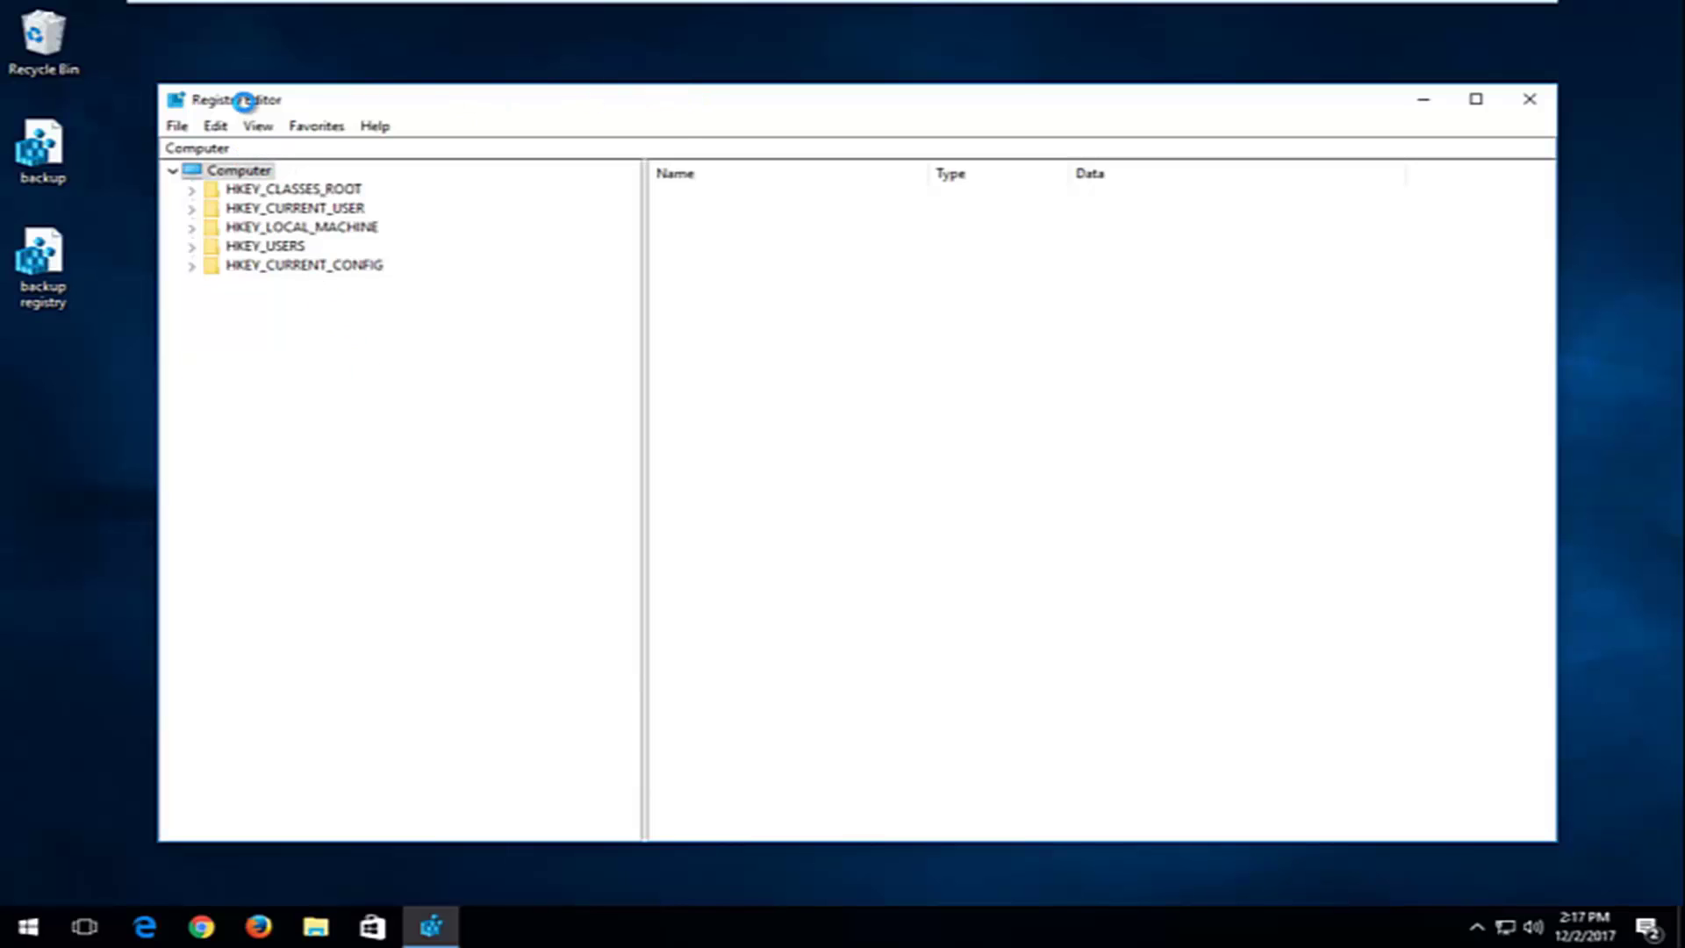
click(177, 127)
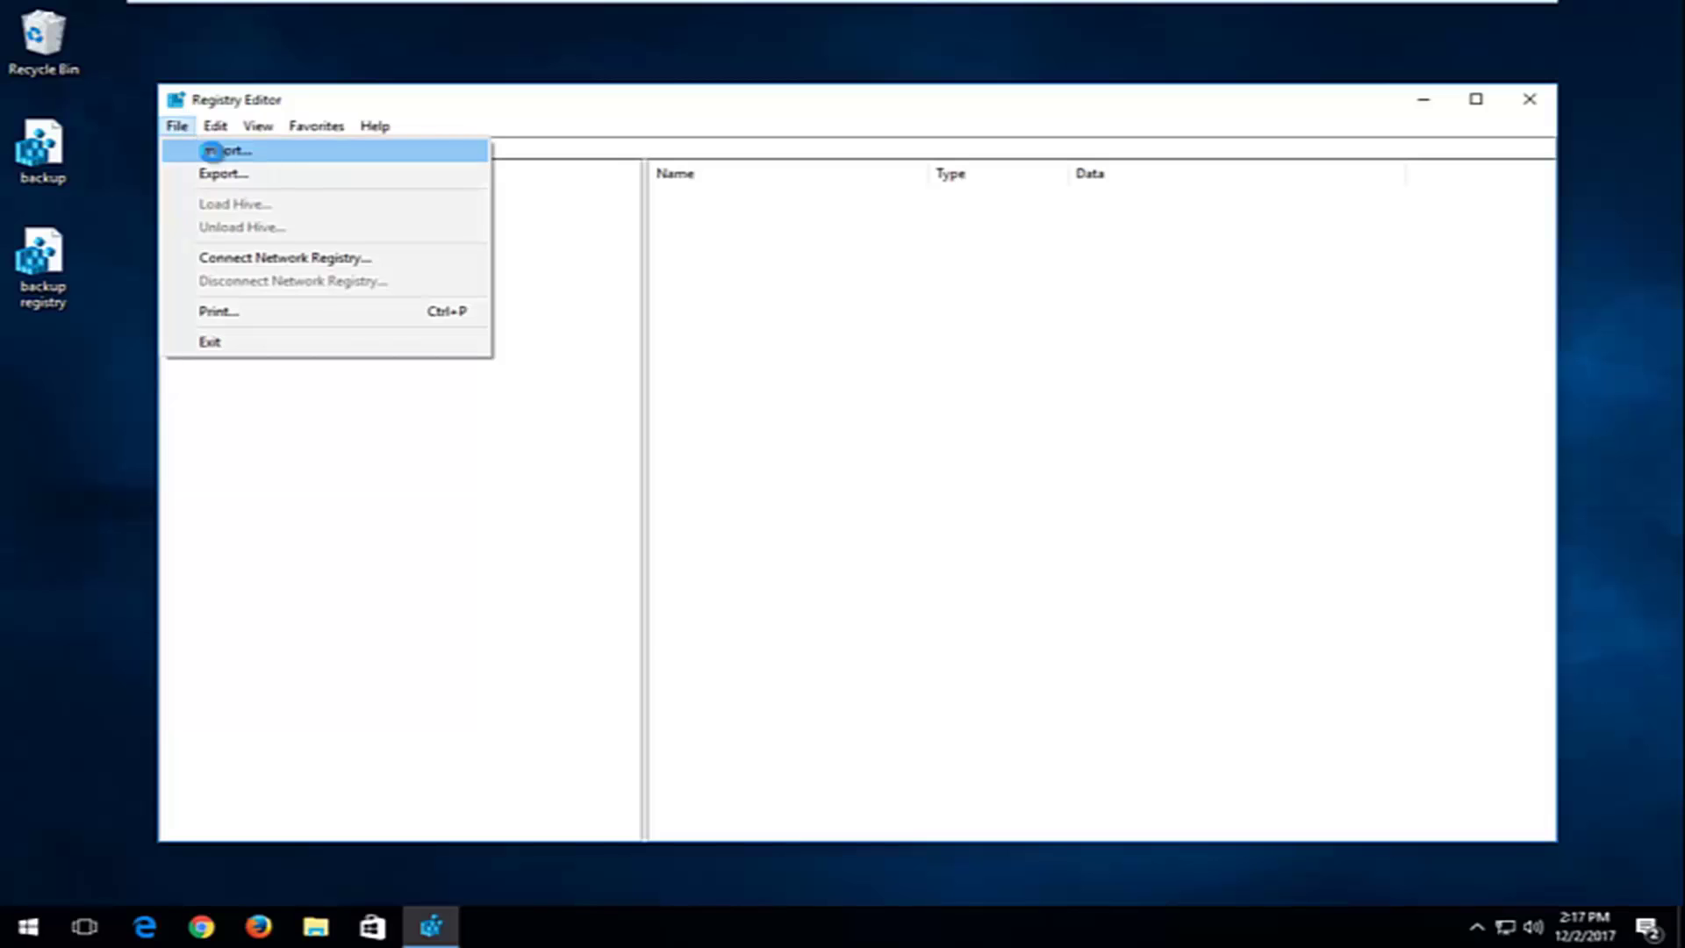
Import the 'backup' file from the desktop into the registry
click(212, 151)
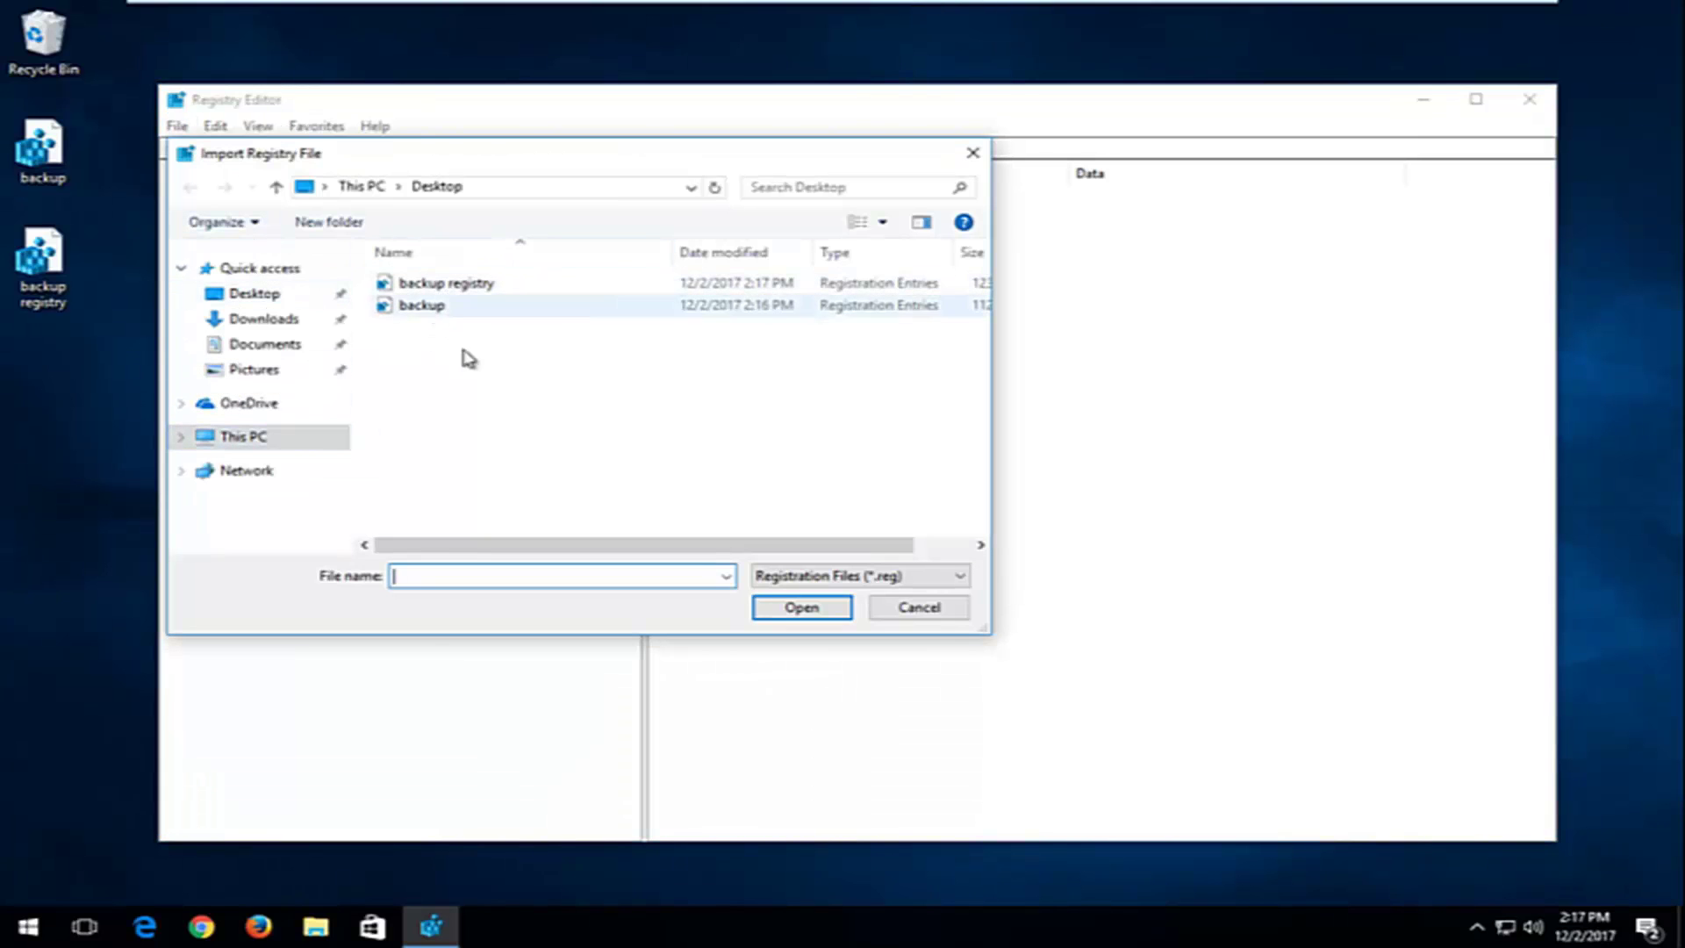
click(414, 305)
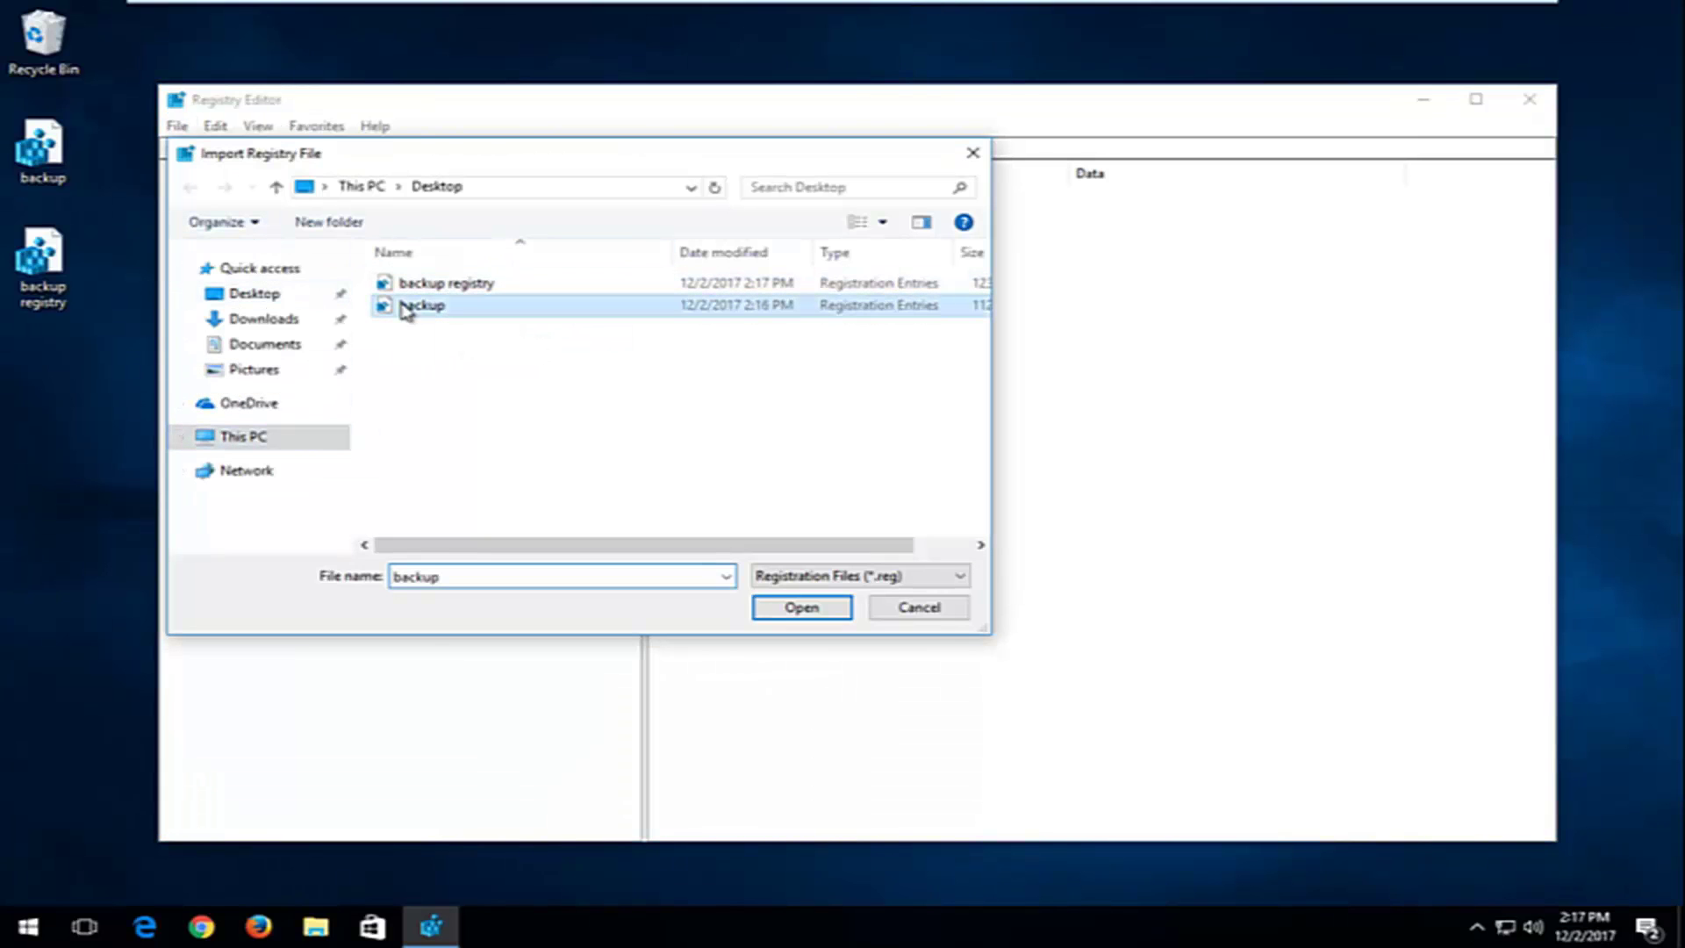
click(801, 608)
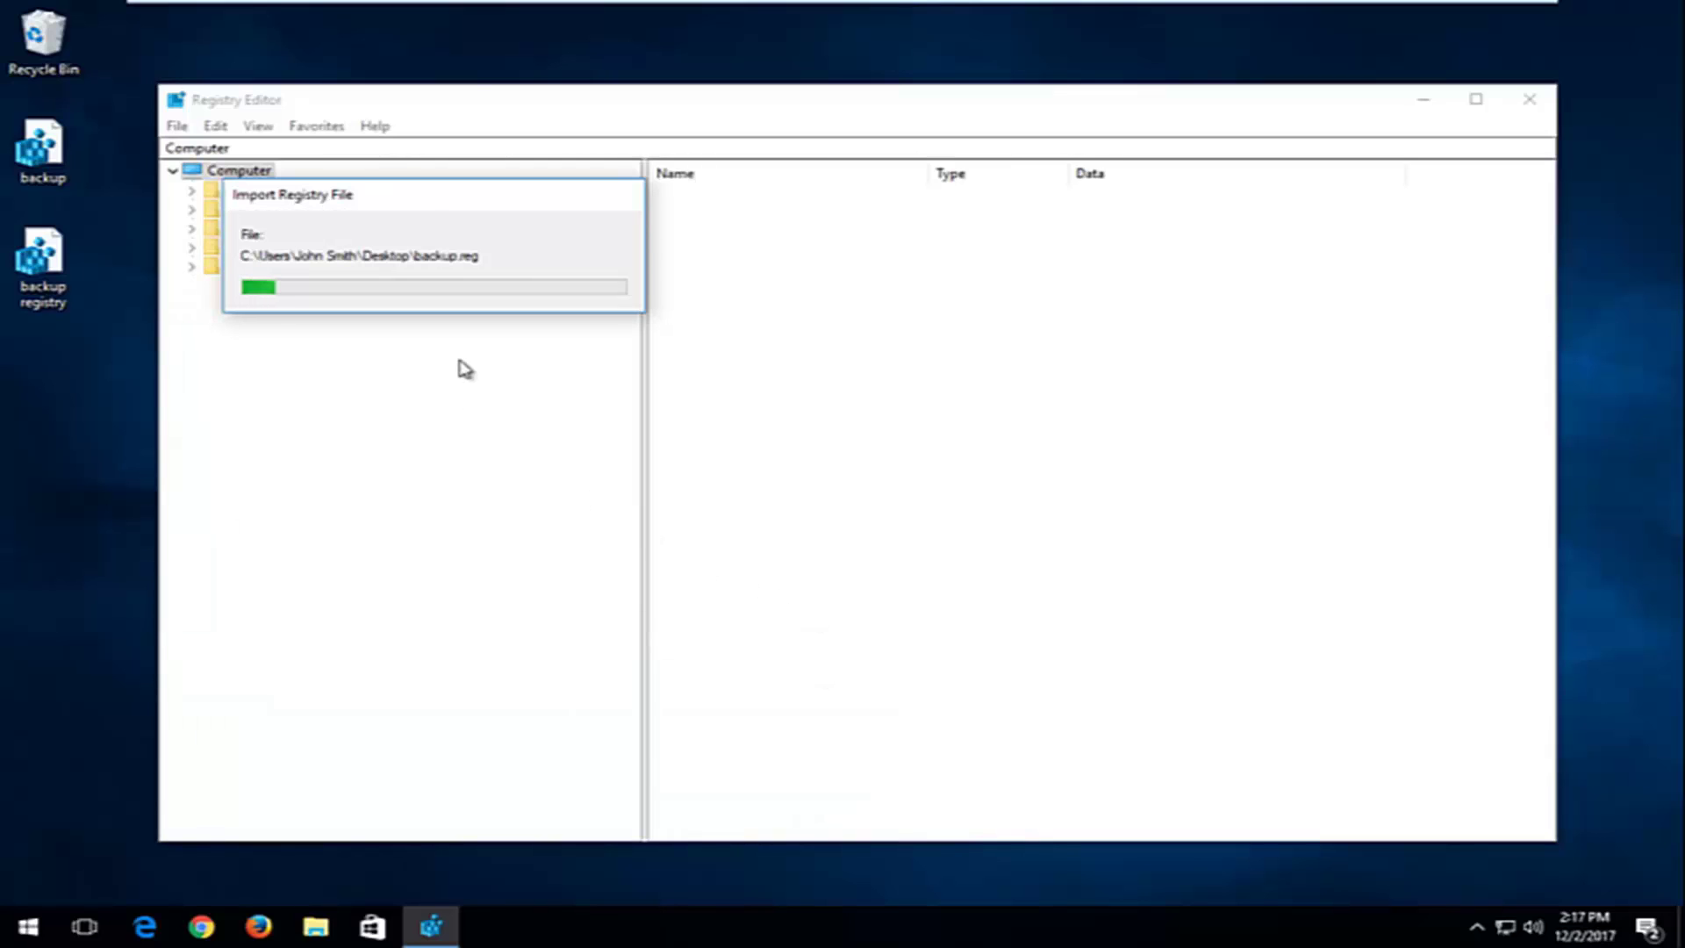